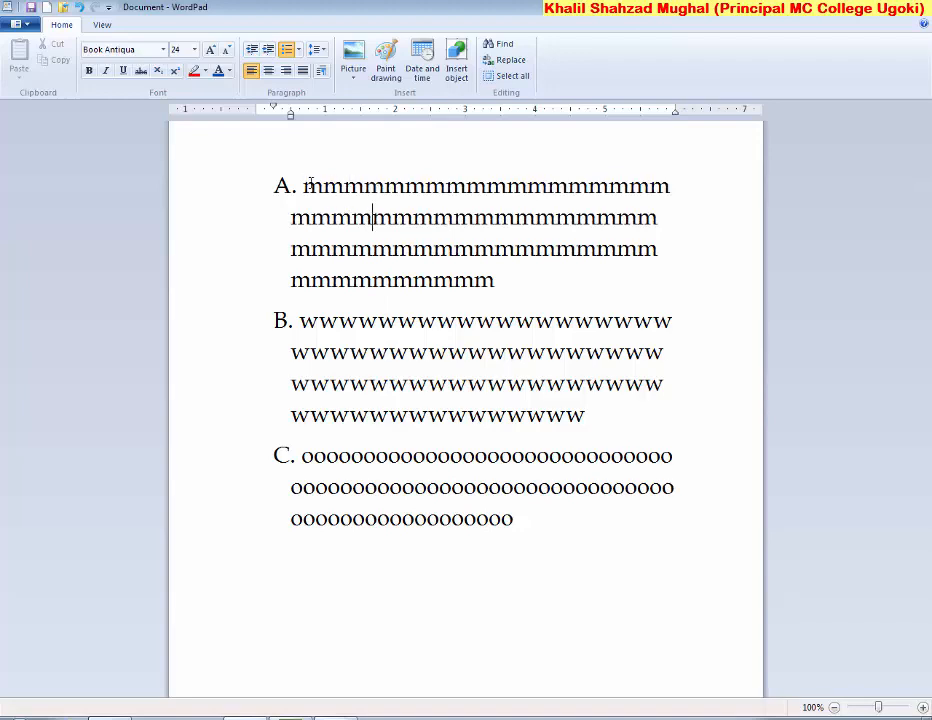
Select the m, w and o text of list items A to C and delete it
click(372, 217)
drag(516, 518, 337, 268)
key(Delete)
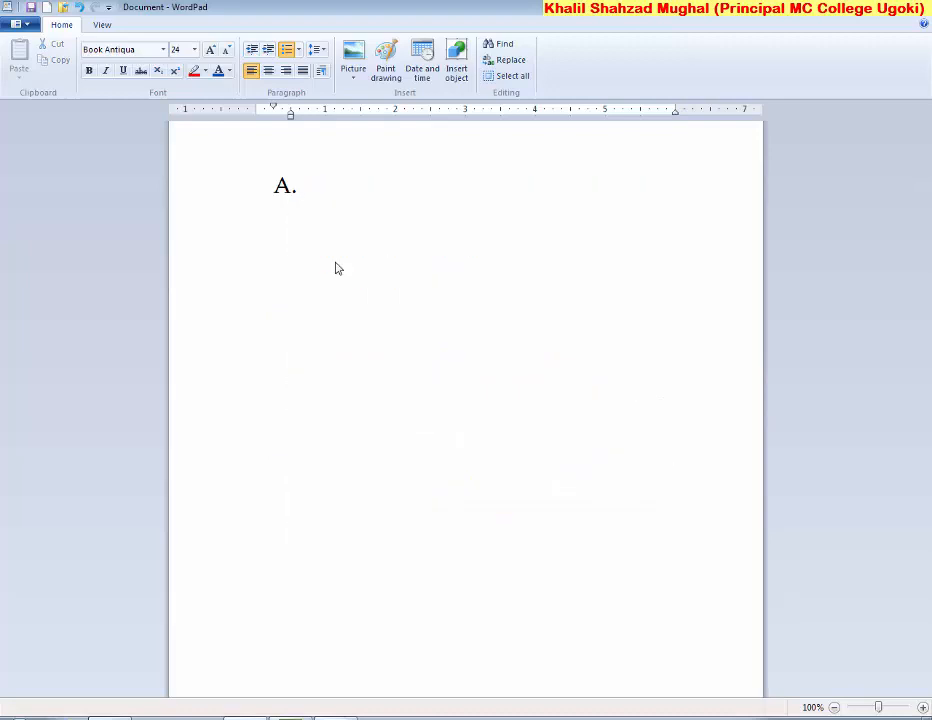
Remove the empty lettered item and type the heading 'There is a list of things:'
key(BackSpace)
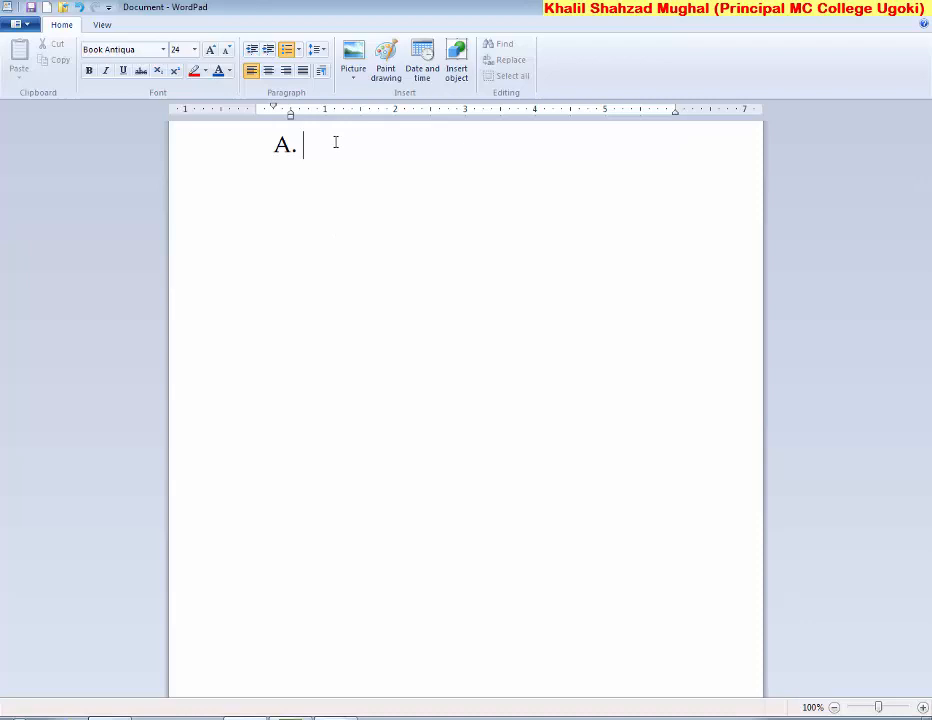
click(286, 49)
text(Th)
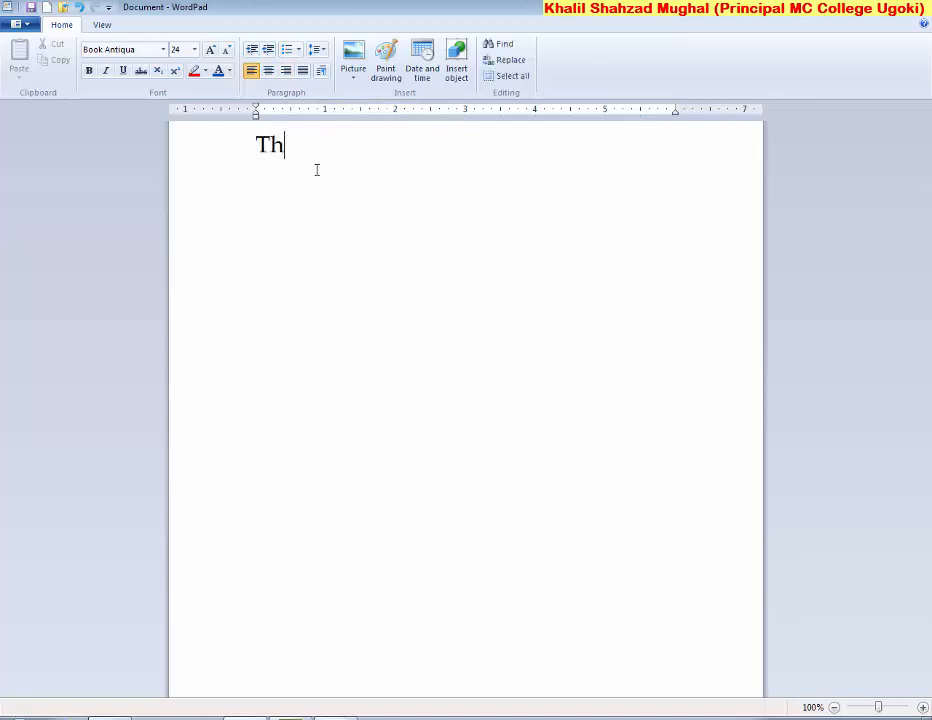
text(ere is a list of thin)
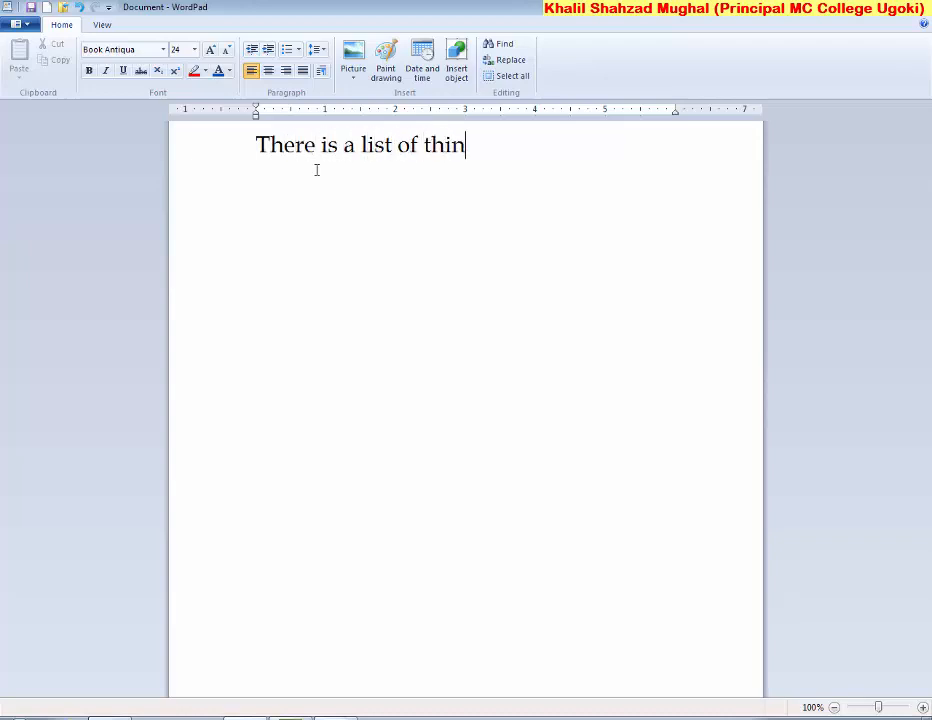
text(gs.)
text(:)
key(Return)
Type Mouse, Keyboard, CPU, Mic, Speaker and Camera on separate lines
text(Mou)
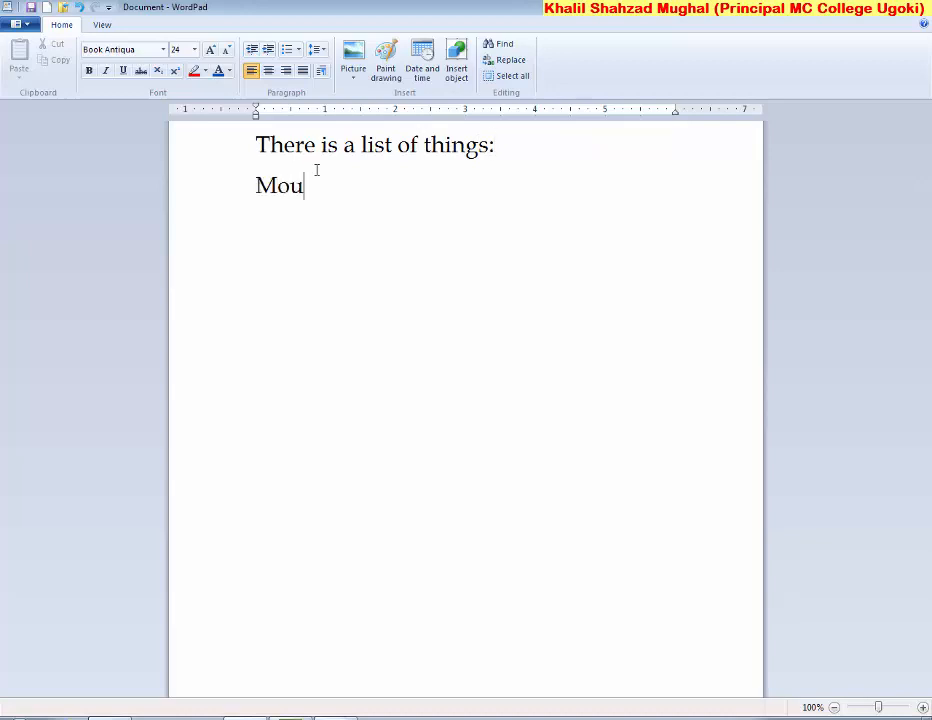
text(se)
key(Return)
text(Keyboard)
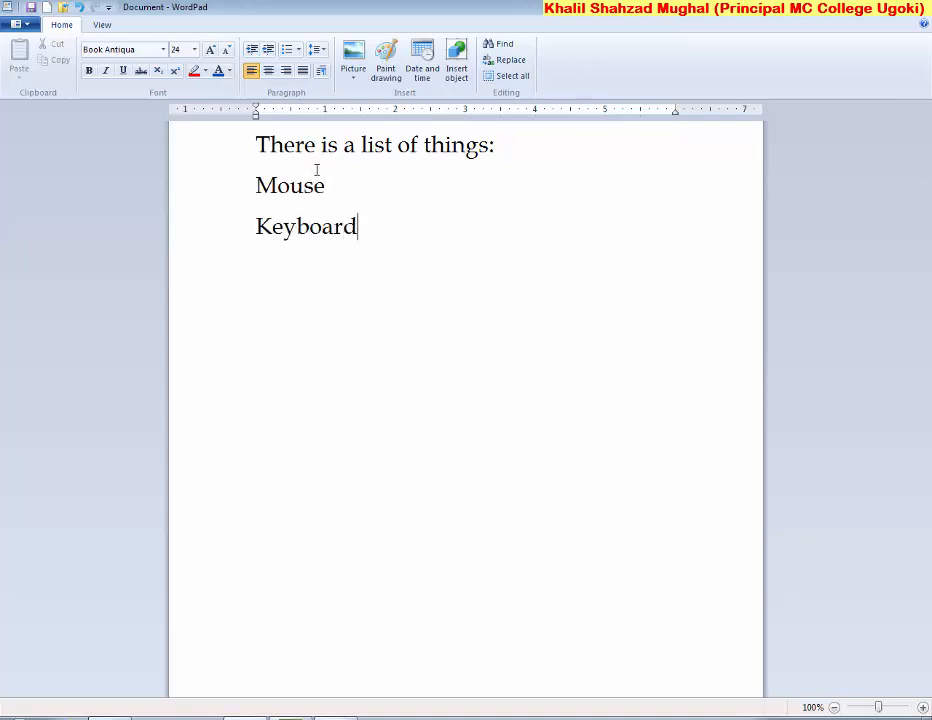
key(Return)
text(CPU)
key(Return)
text(MIc)
key(BackSpace)
key(BackSpace)
text(ic)
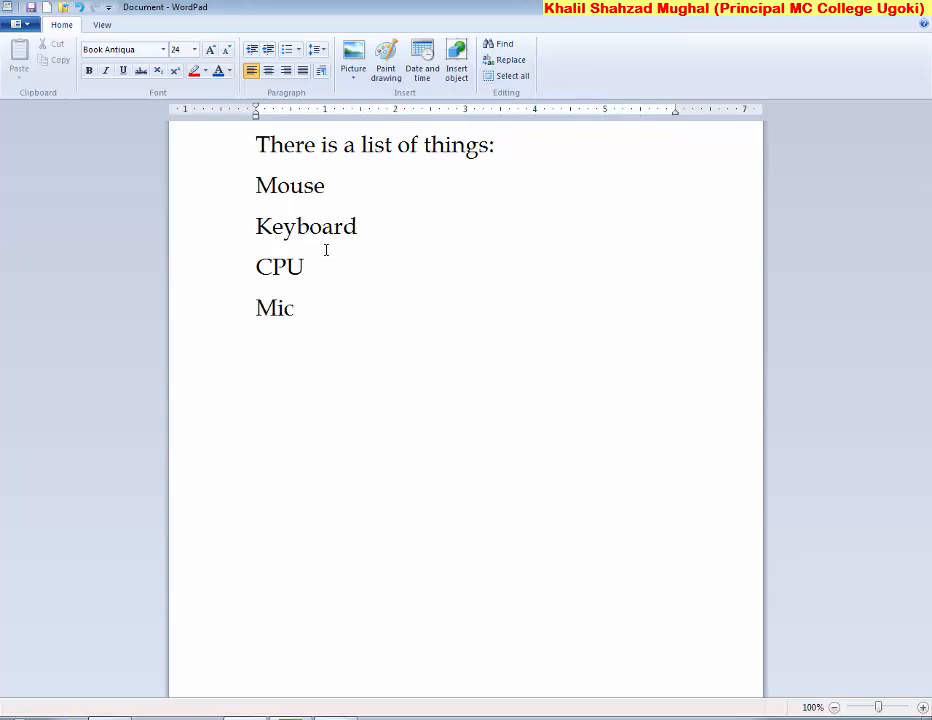
key(Return)
text(Speaker)
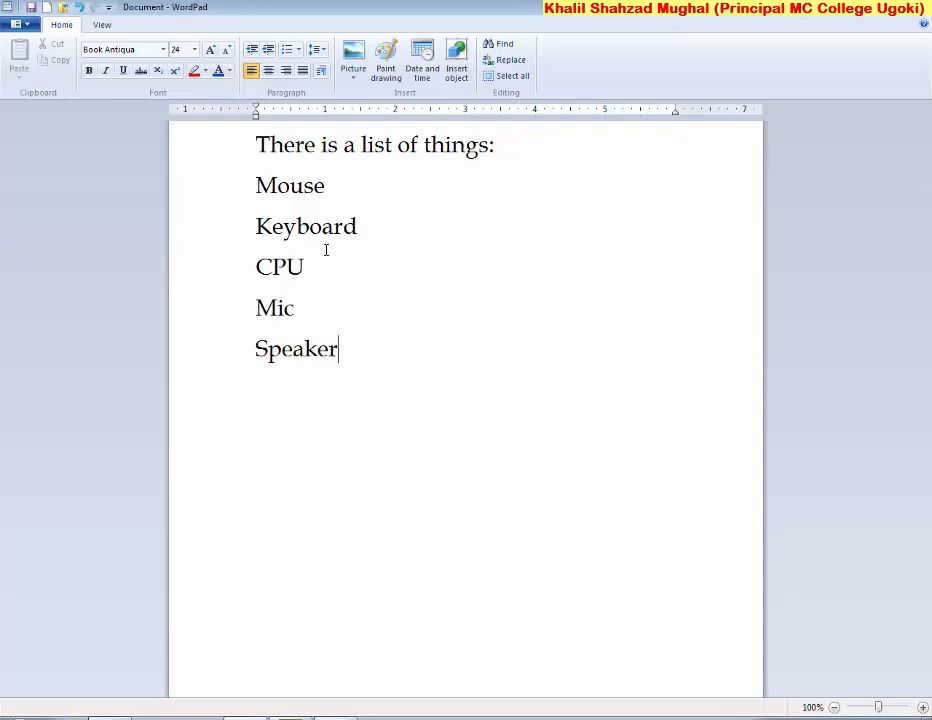
key(Return)
text(Camera)
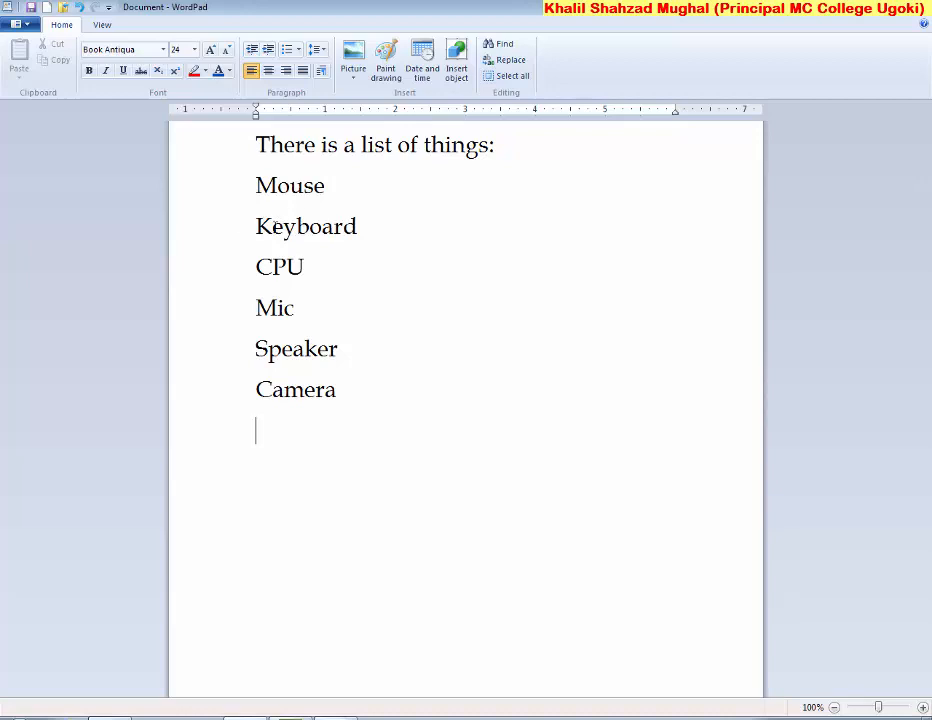
Number the lines Mouse through Camera 1. to 6., after briefly trying A. B. C. lettering
drag(337, 392, 239, 200)
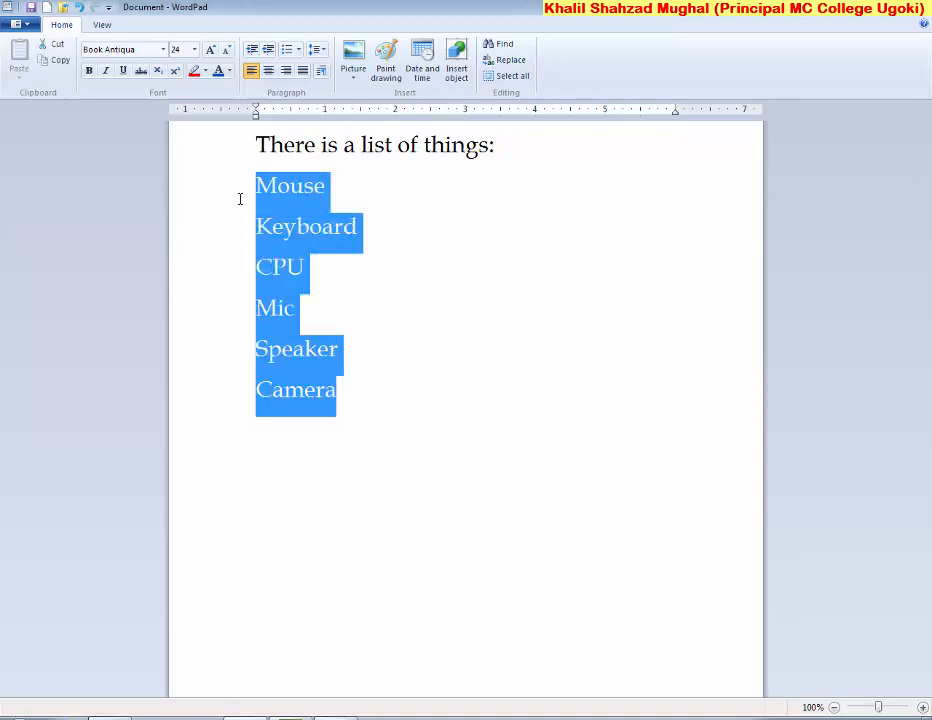
click(297, 50)
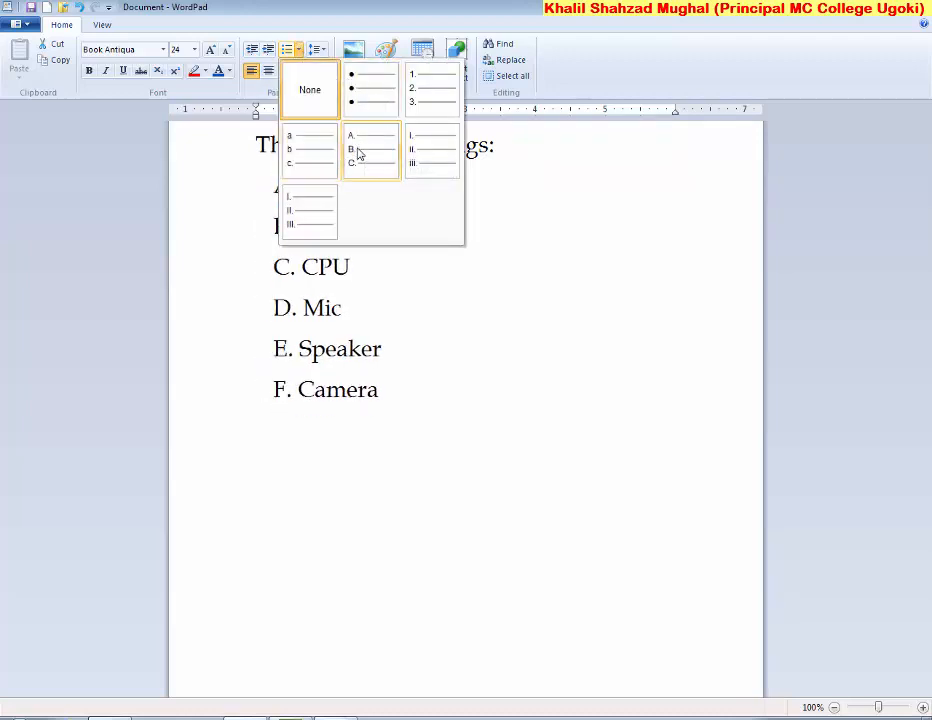
click(358, 152)
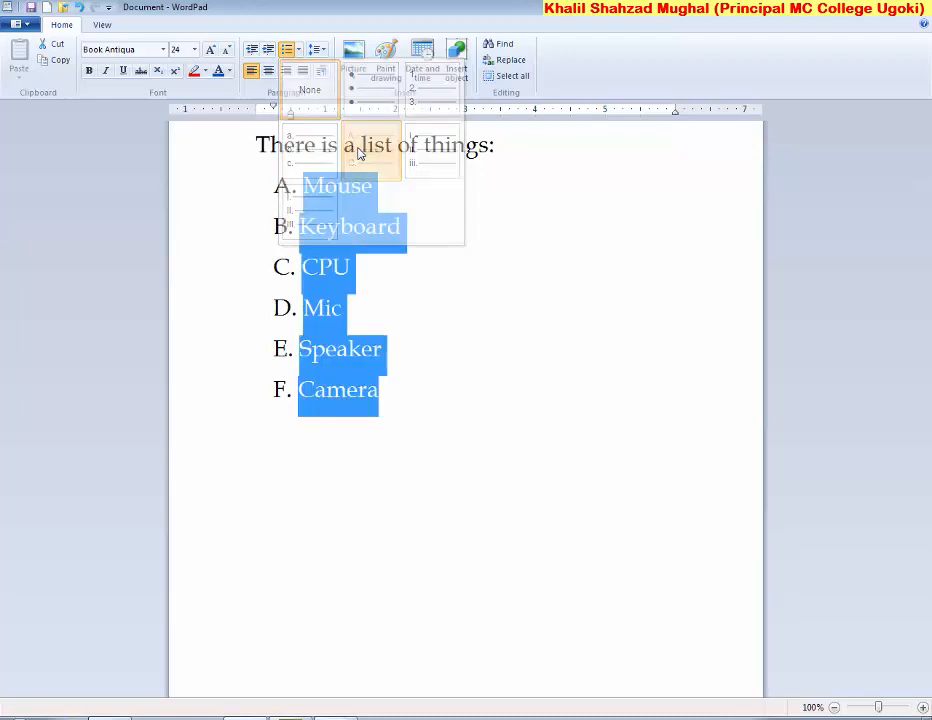
click(298, 50)
click(417, 95)
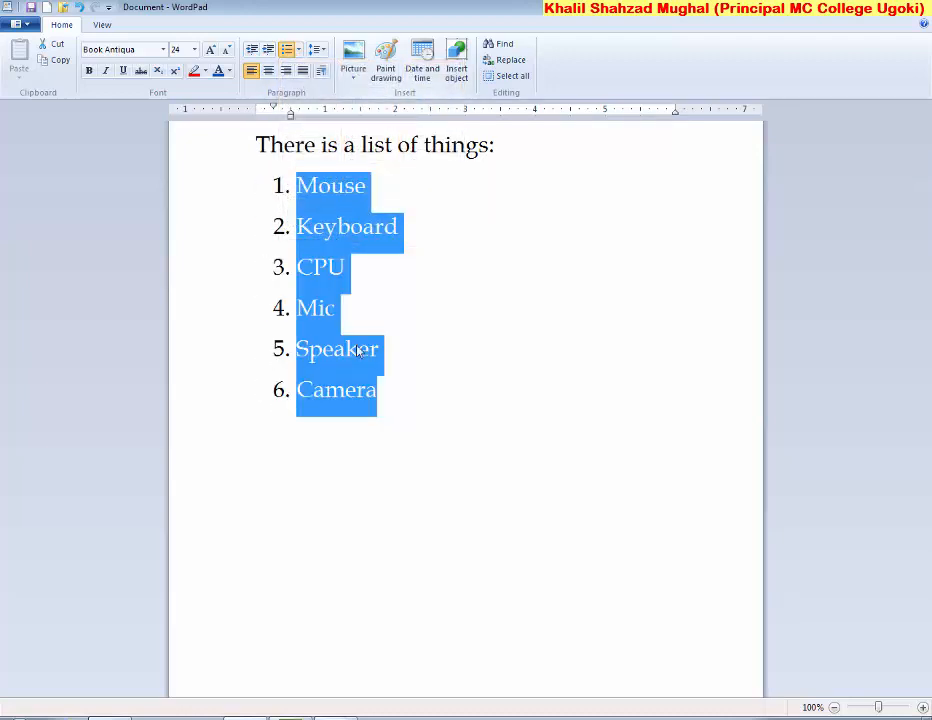
click(354, 393)
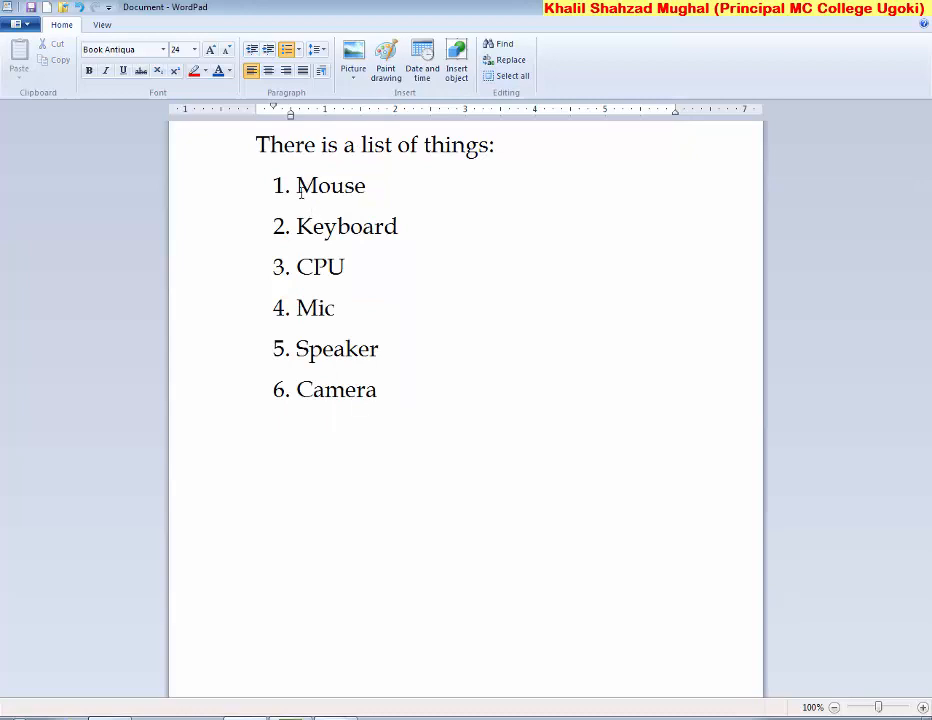
Add UPS, HD and CD ROM after Camera as list items 7 to 9
click(379, 389)
key(Return)
text(UPS)
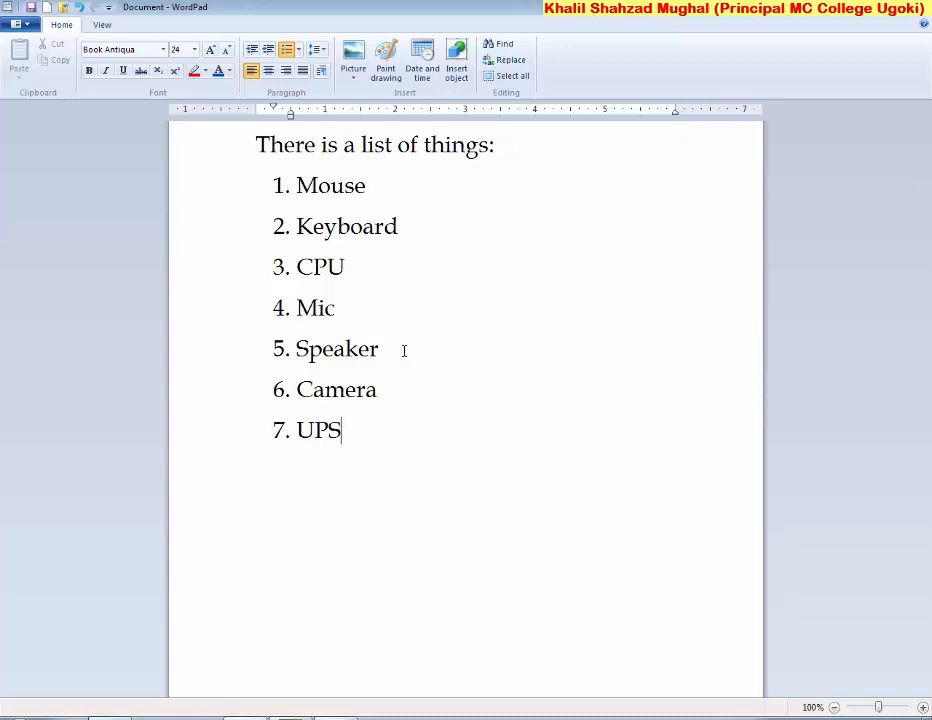
key(Return)
text(HD)
key(Return)
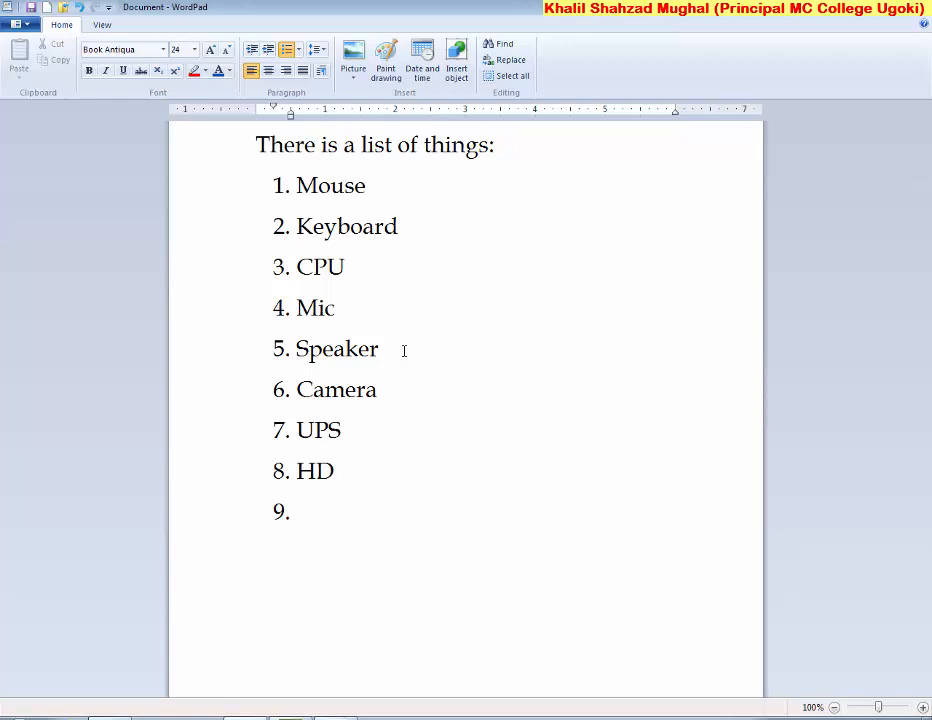
text(D)
key(BackSpace)
text(CD T)
key(BackSpace)
text(RO)
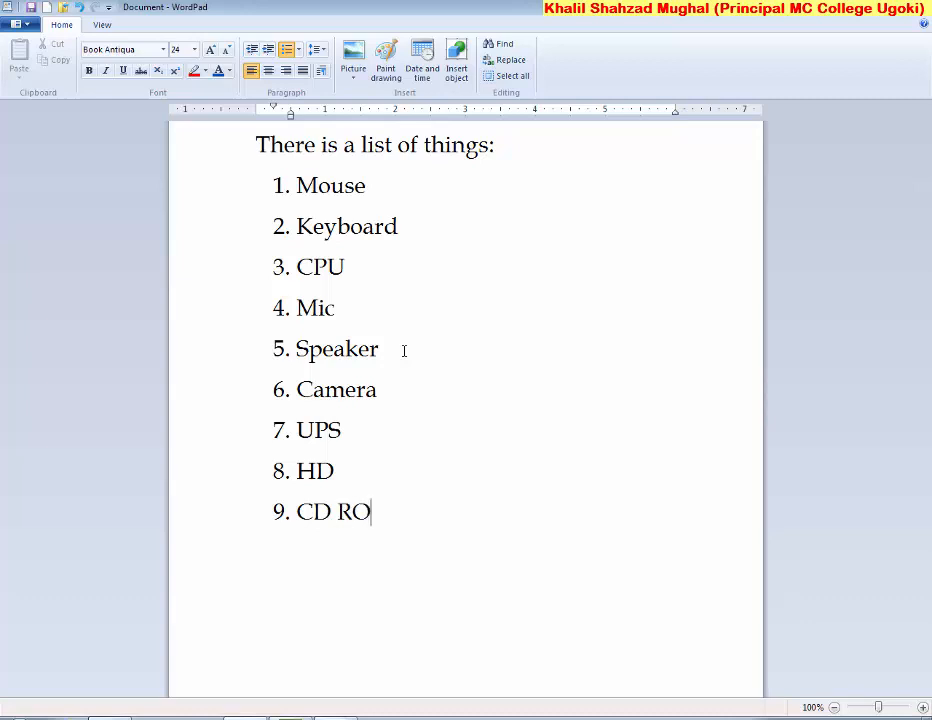
text(M)
Restyle the nine selected items as i. ii. iii., then as a. b. c
drag(396, 511, 285, 200)
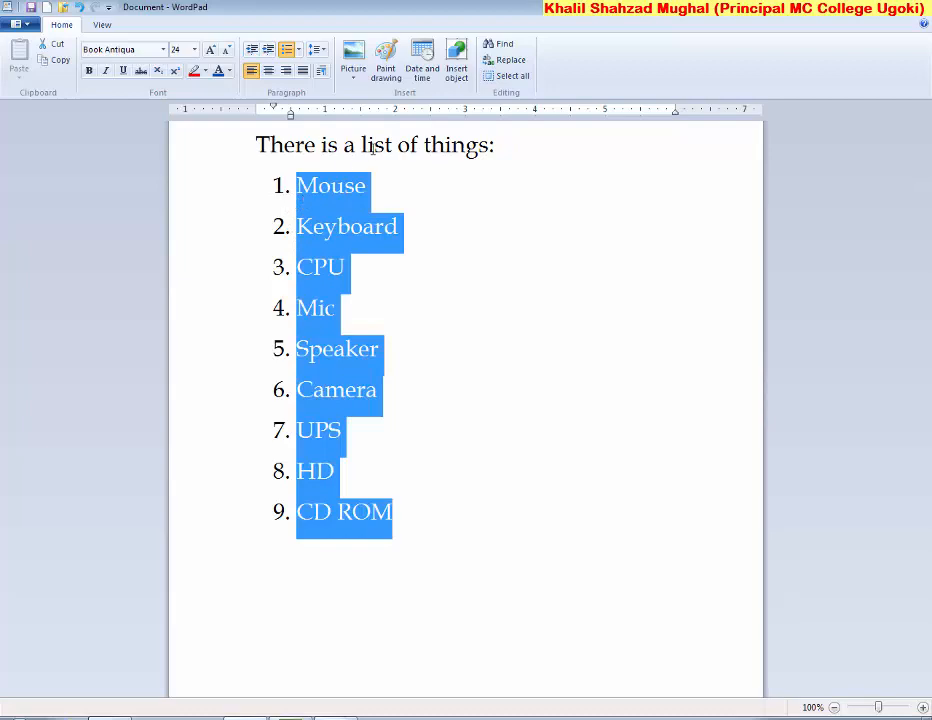
click(297, 55)
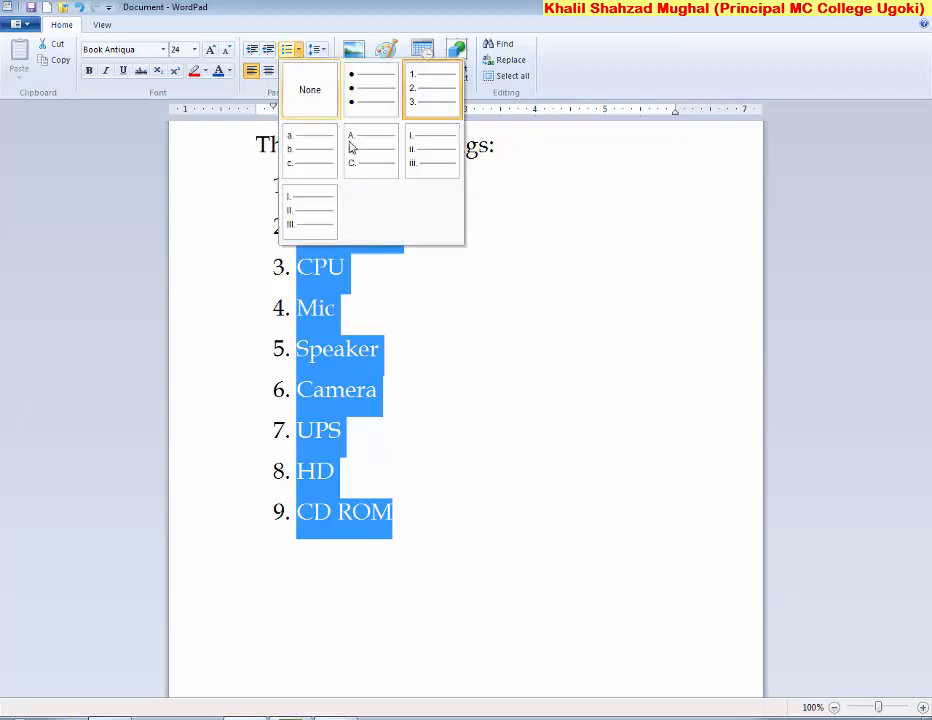
click(418, 150)
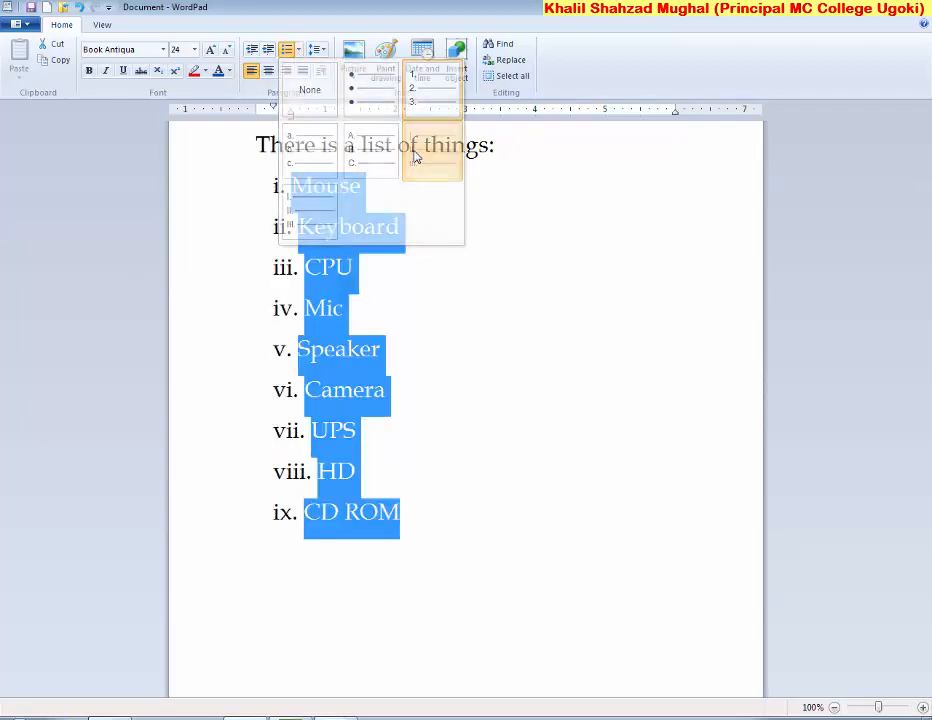
click(297, 49)
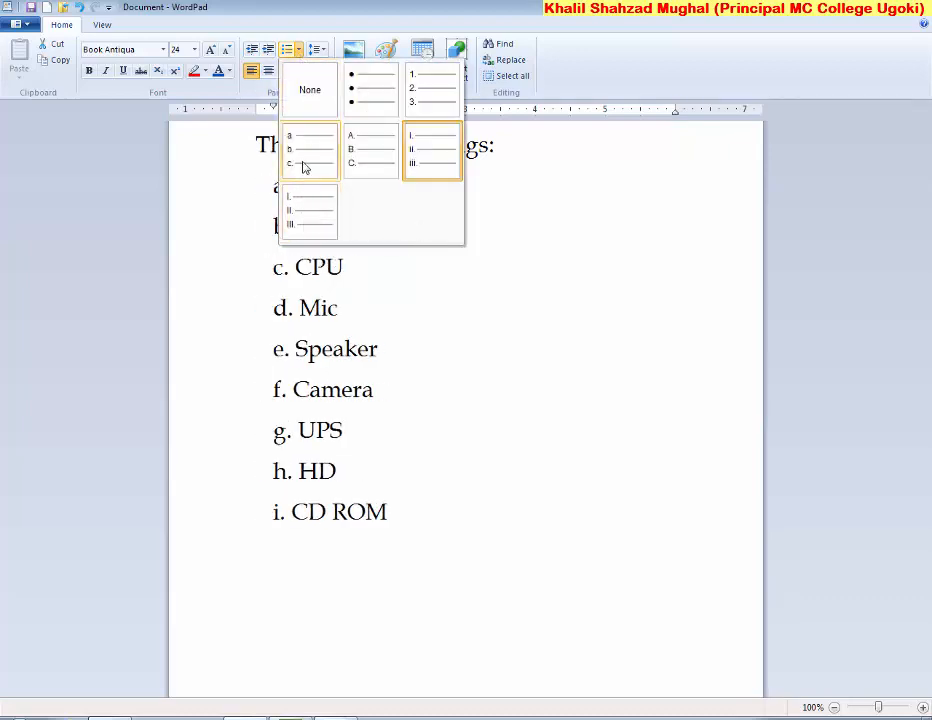
click(303, 166)
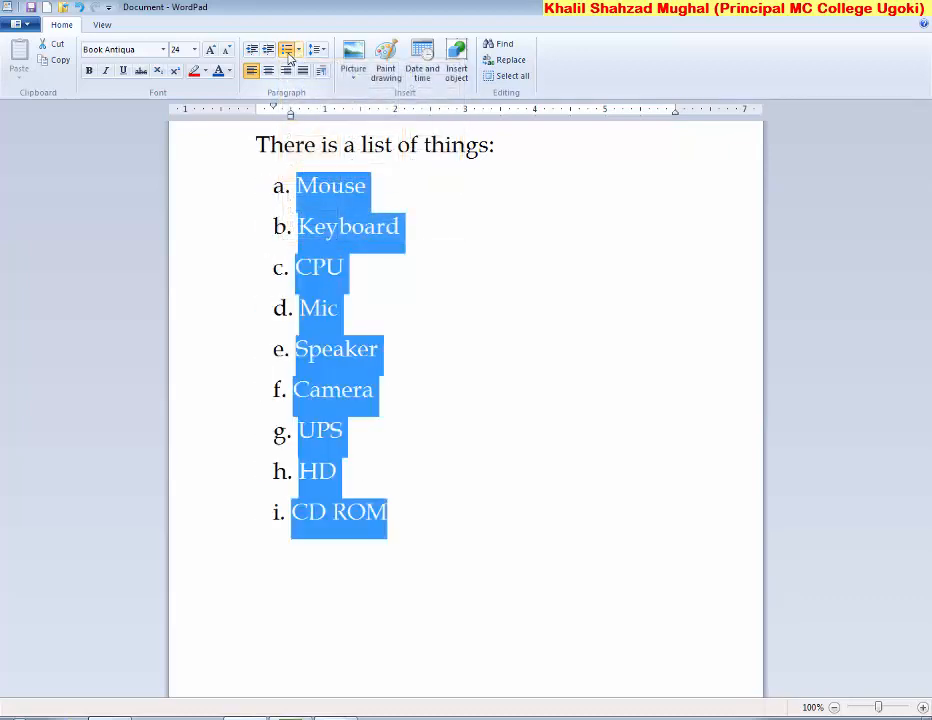
Delete the nine list items and remove the numbering from the empty line
key(Delete)
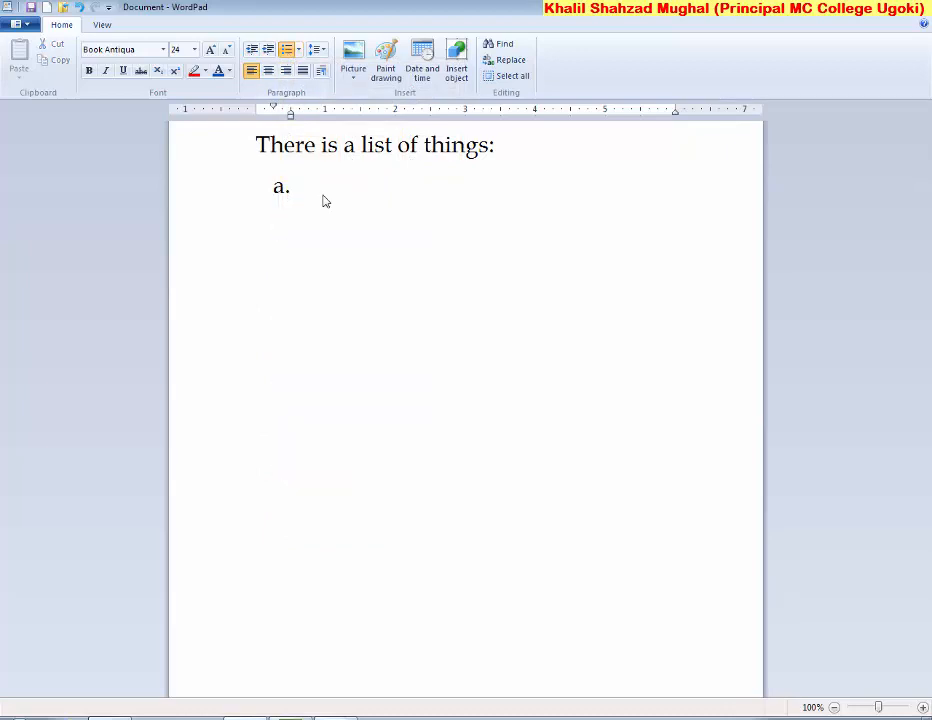
key(BackSpace)
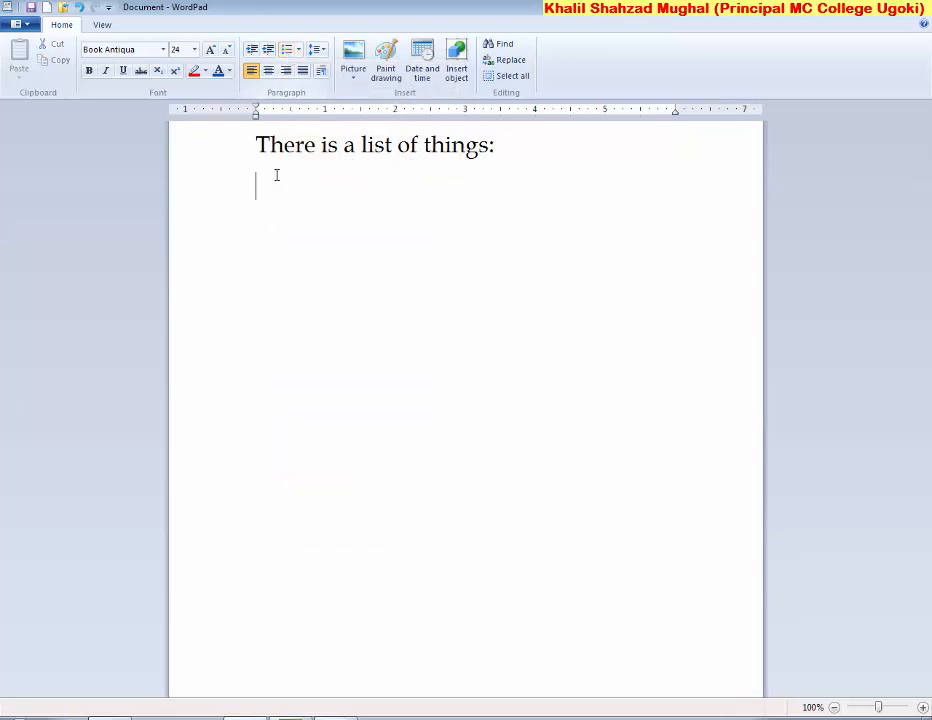
click(321, 51)
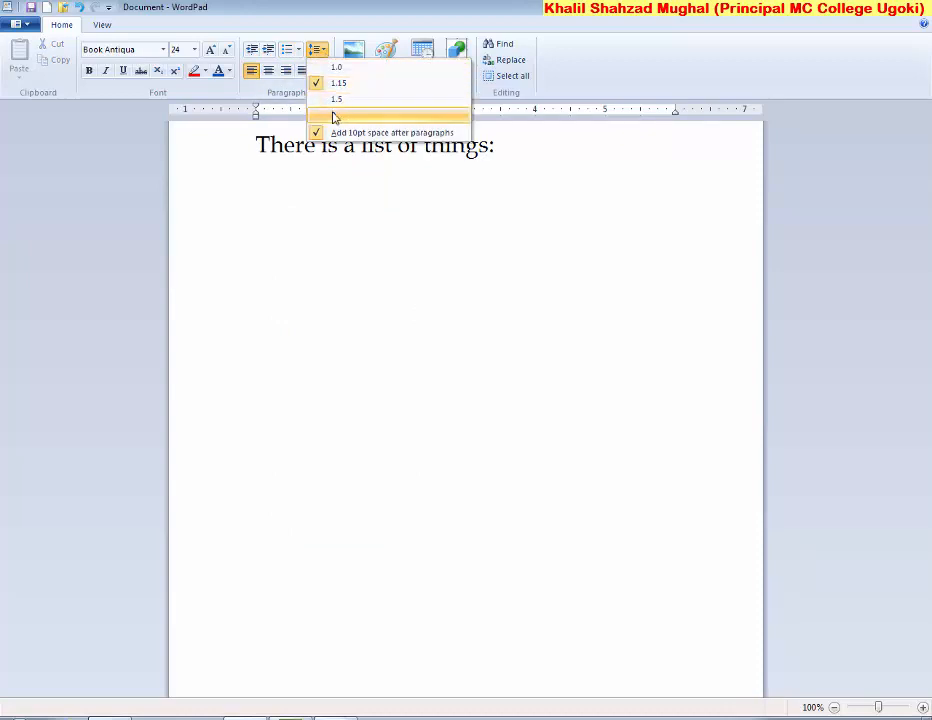
Set 1.0 line spacing and replace the heading with a long row of m's
click(334, 66)
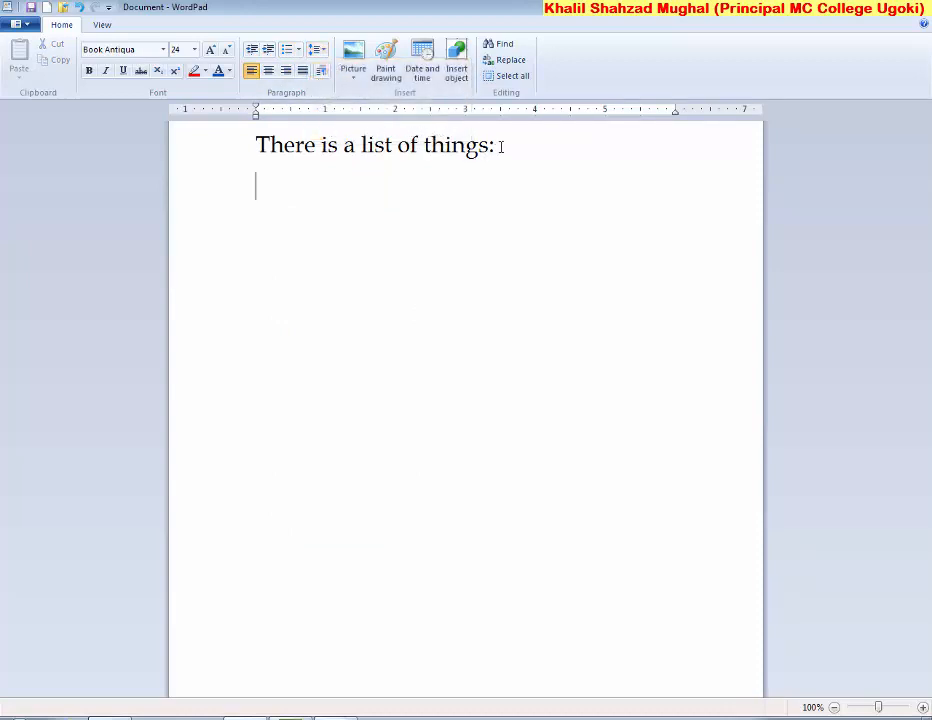
drag(500, 146, 256, 146)
key(BackSpace)
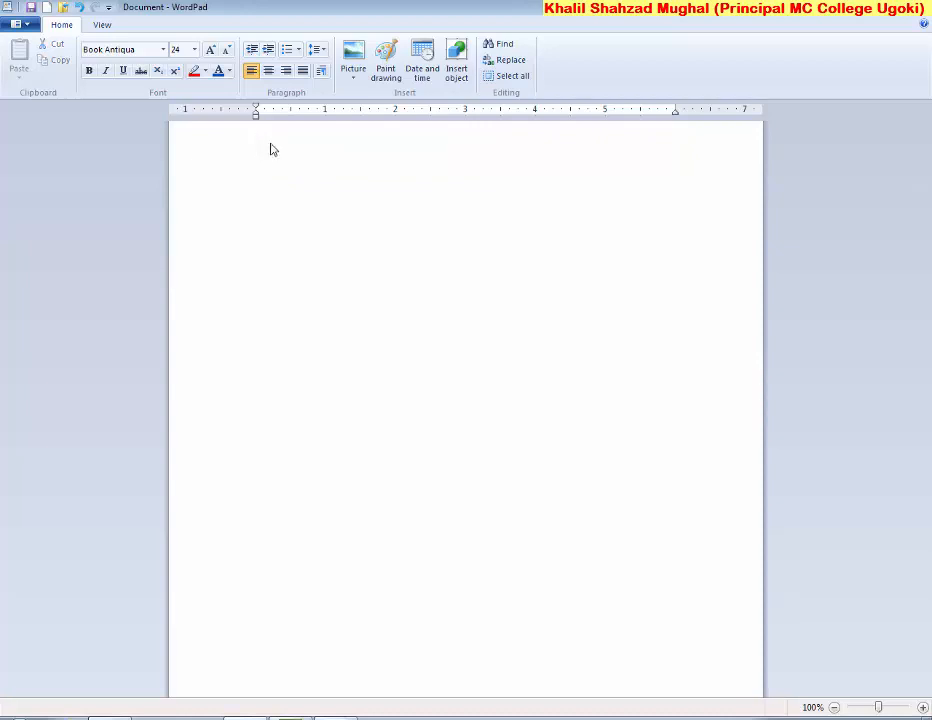
text(mmmmmmmmmmmmmmmmmmmmmmmmmmmmmmmmmmmm)
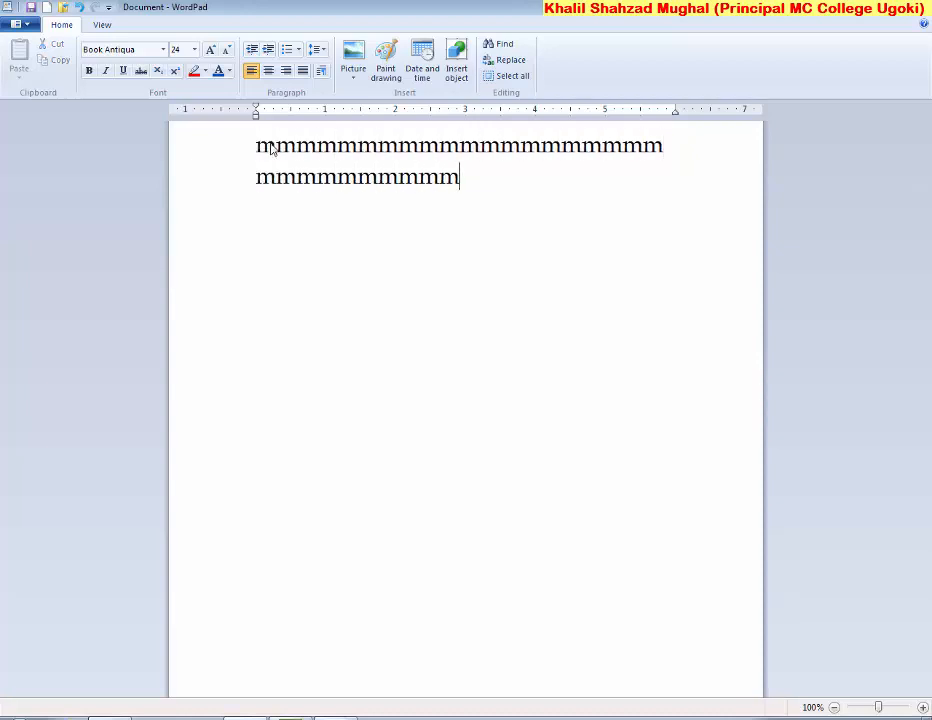
text(mmmmmmmmmmmmmmmmmmmmmmmmmmmmmmmmmmmmmmmmmmmmmmmmmmmmmmmmmmmmmmmmmmmmmmmm)
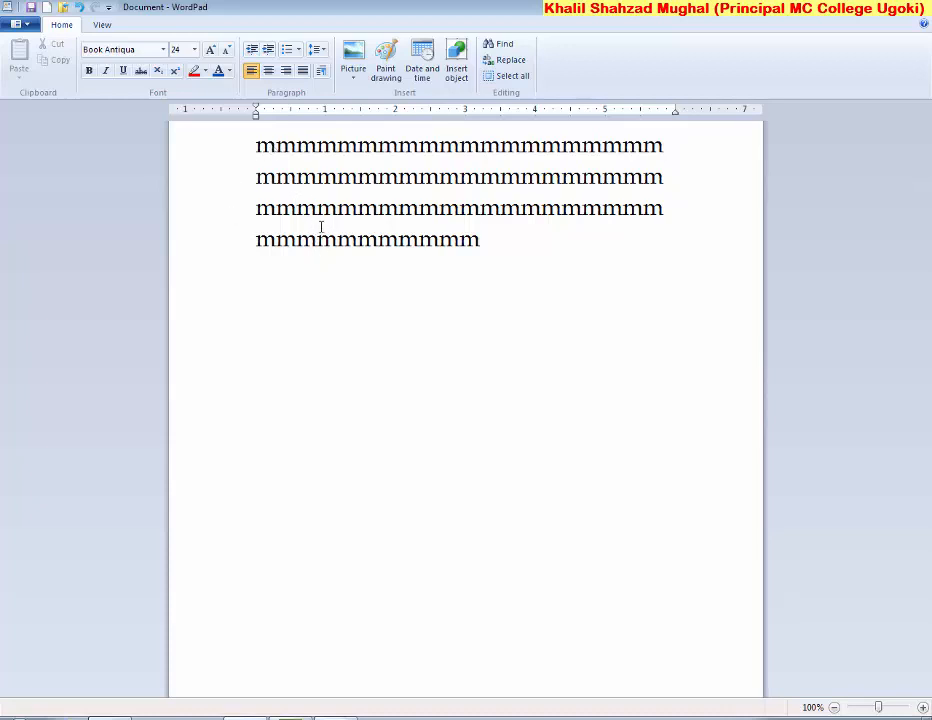
Try 1.0, 1.15, 1.5 and 2 line spacing on the m text
click(320, 51)
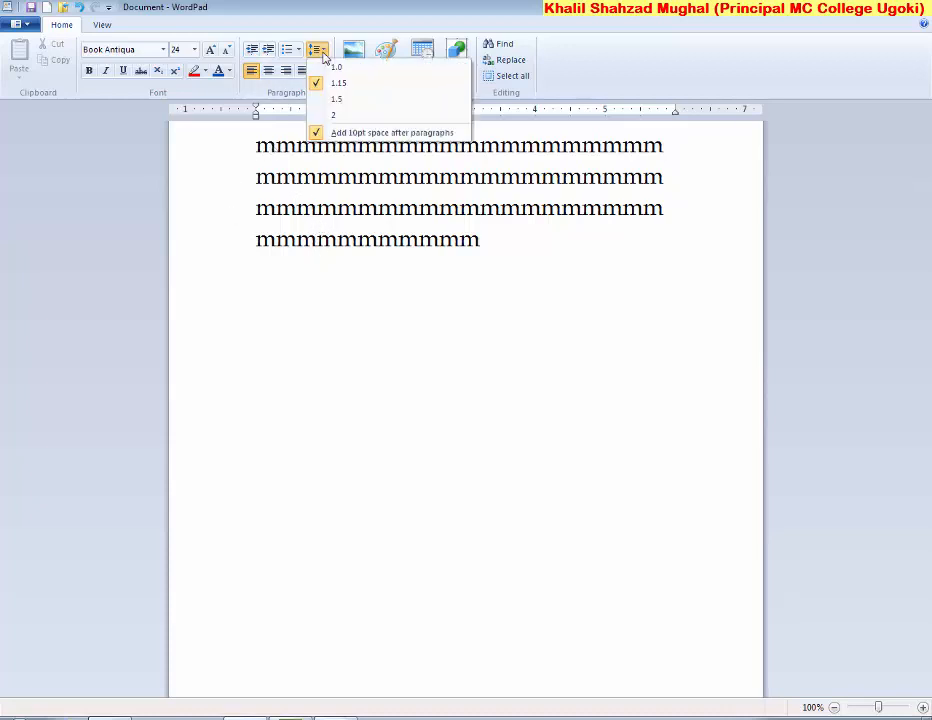
click(325, 67)
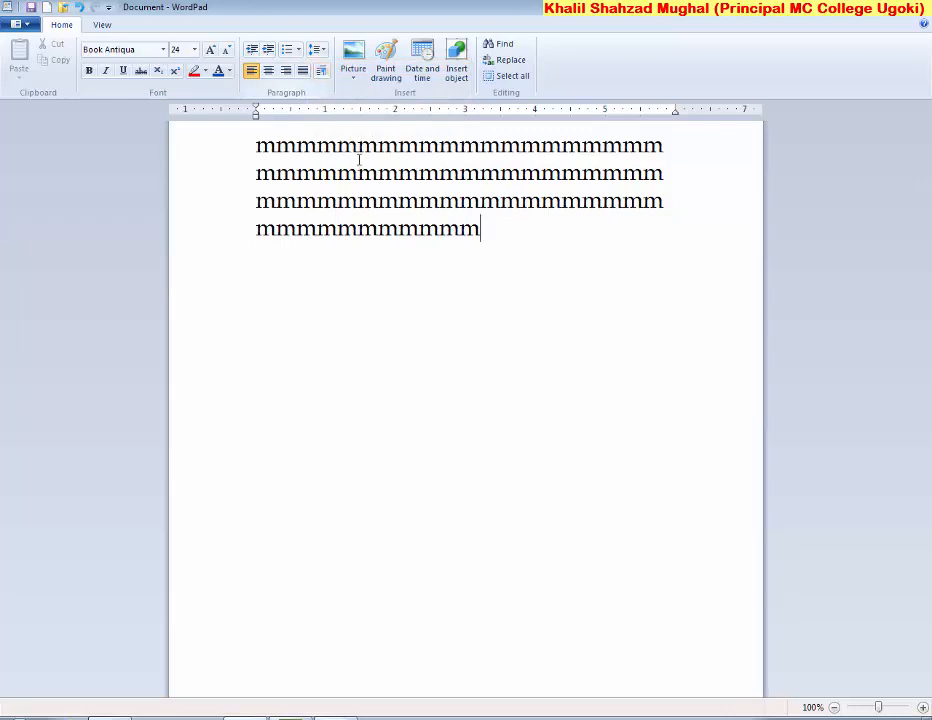
click(319, 50)
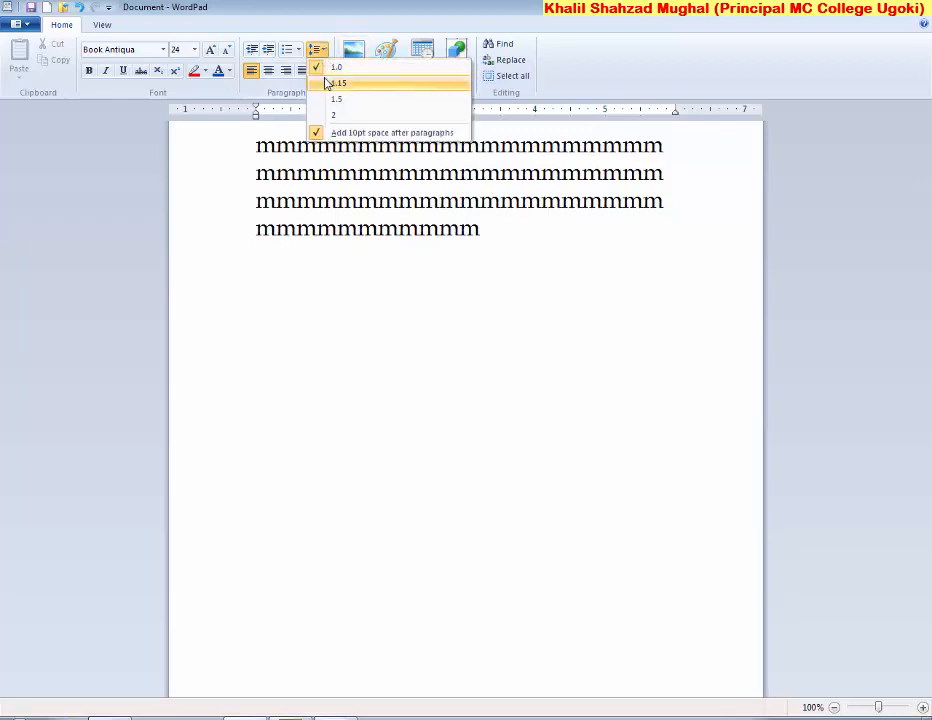
click(326, 83)
click(318, 50)
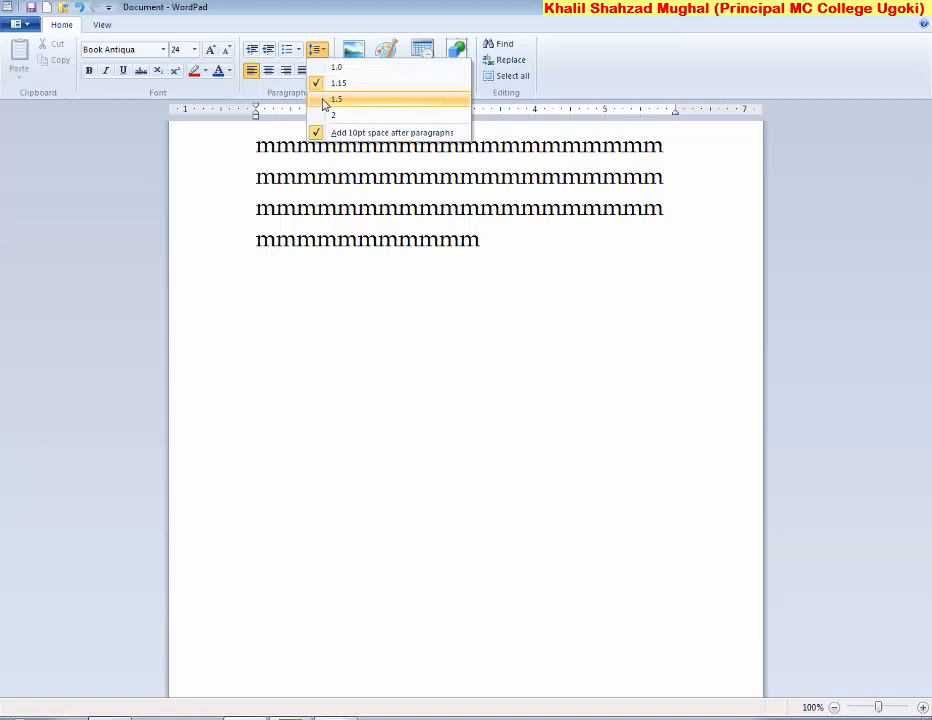
click(326, 99)
click(318, 50)
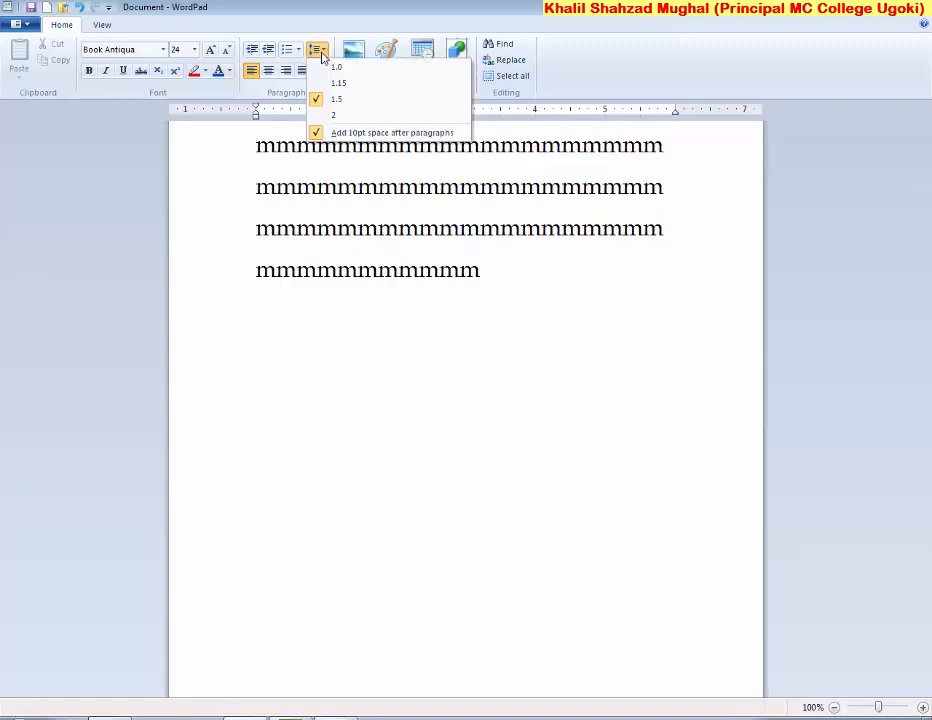
click(329, 115)
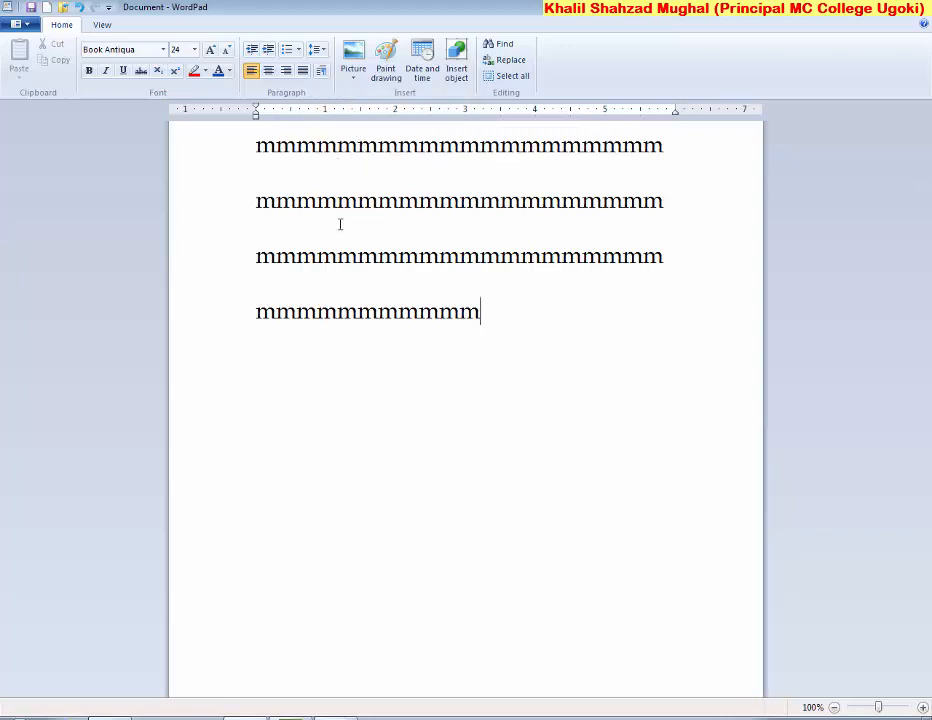
Return the line spacing to 1.15 via 1.0, then select all the text
click(326, 50)
click(334, 67)
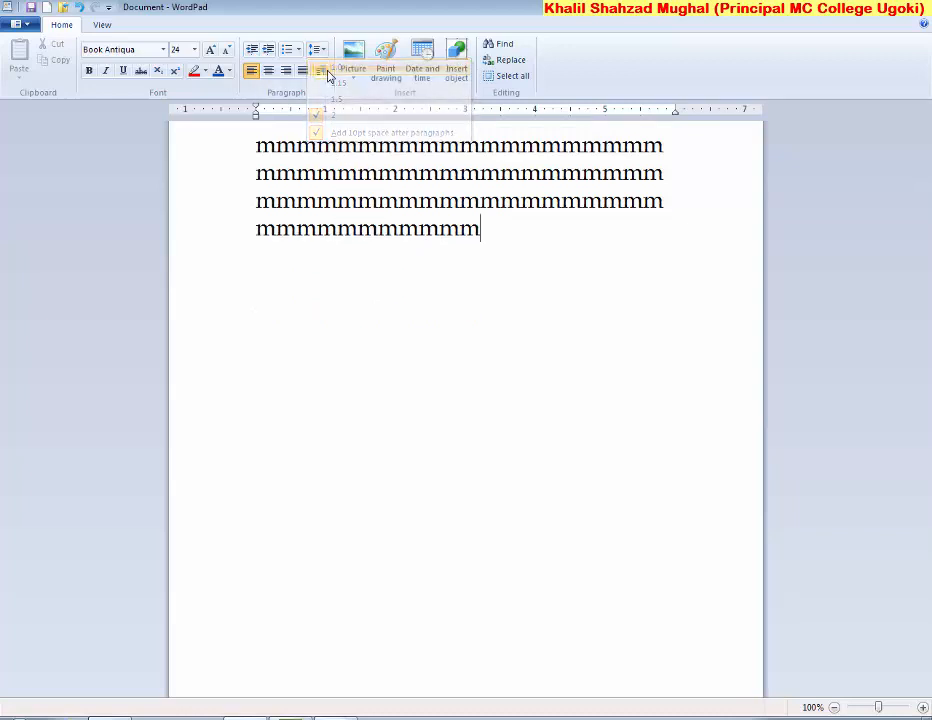
click(318, 52)
click(334, 84)
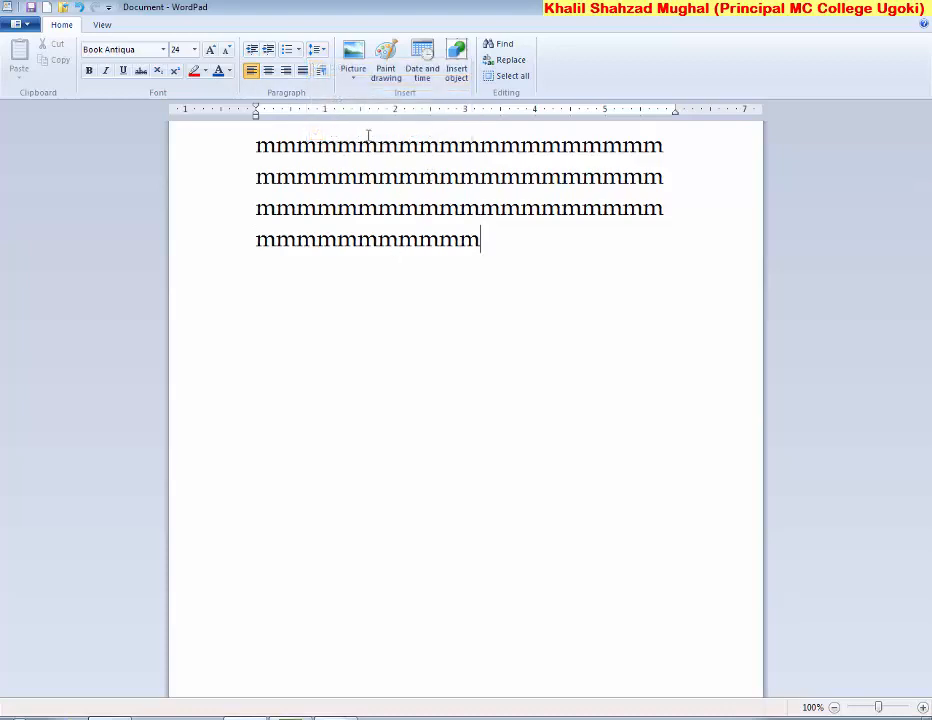
click(318, 52)
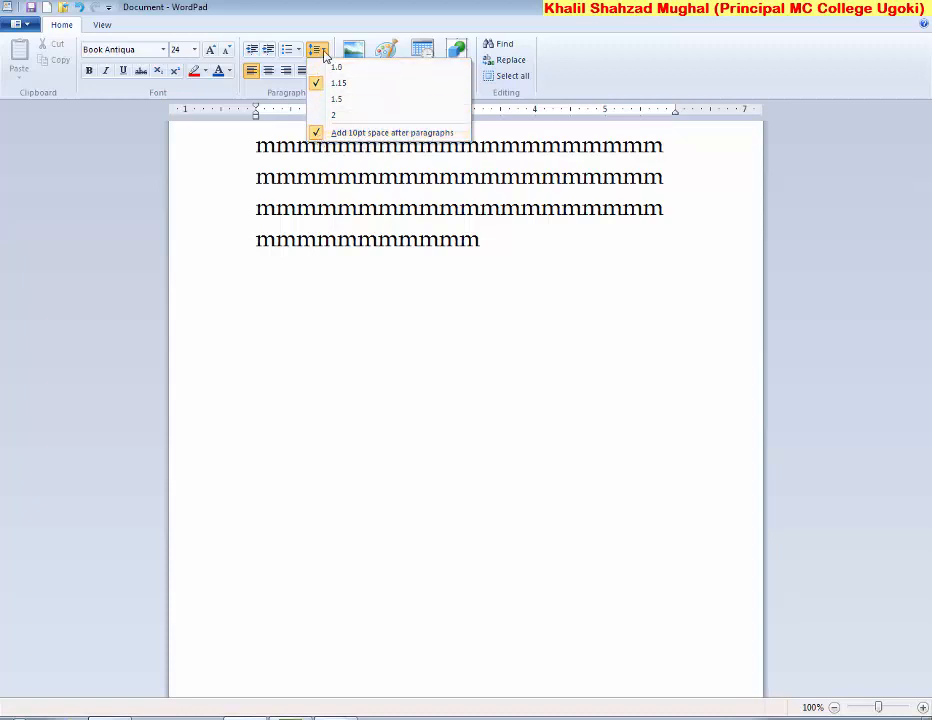
click(318, 133)
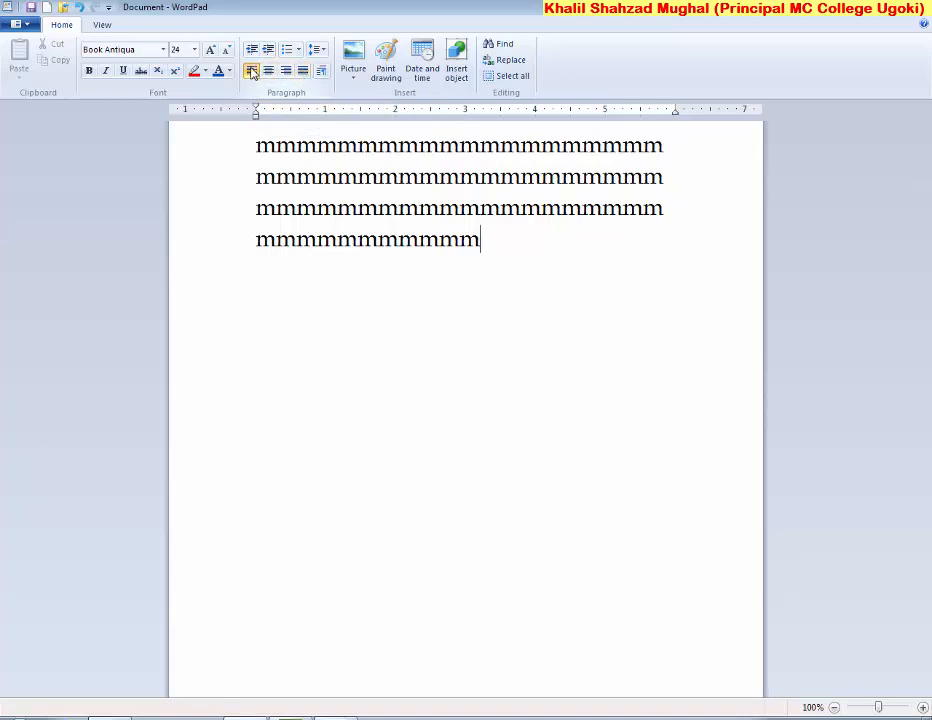
key(ctrl+a)
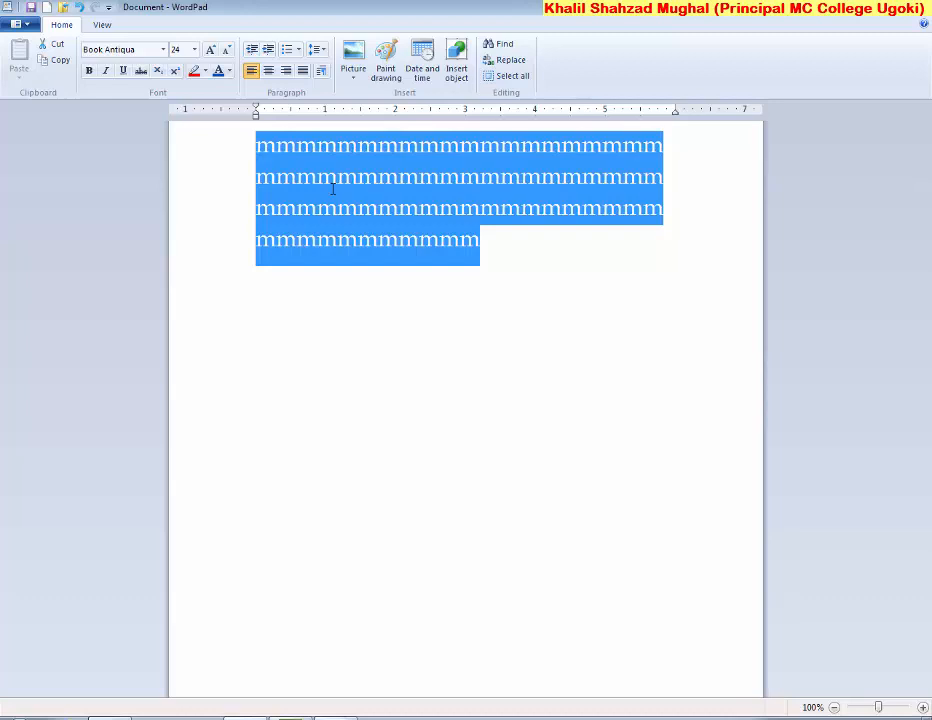
Type 'We live in Pakistan. We love our country. We should work for our country.' over the selection
text(W)
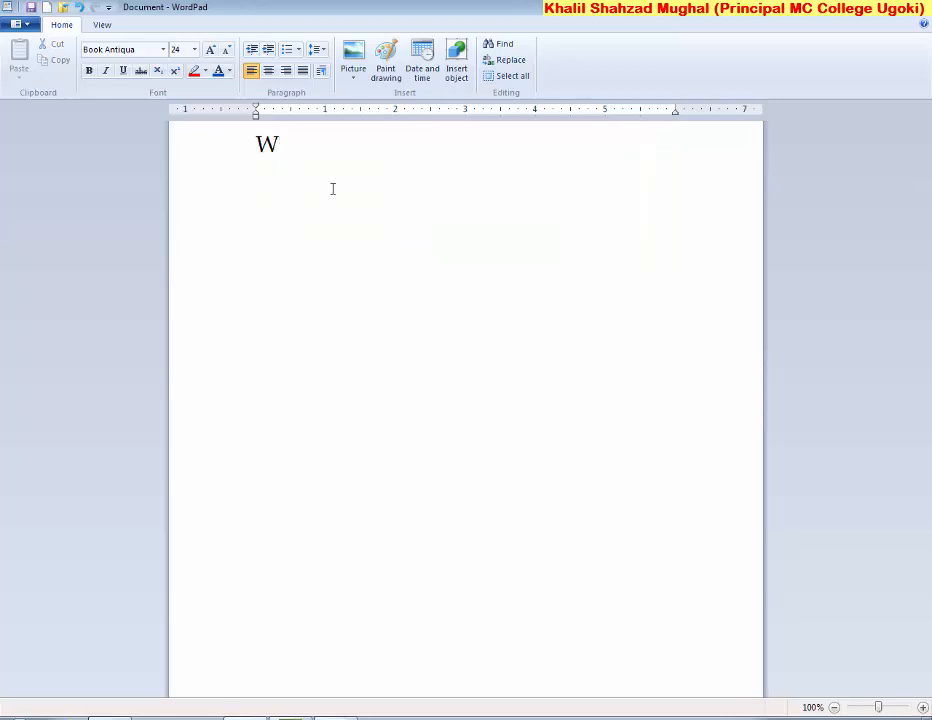
text(e live in )
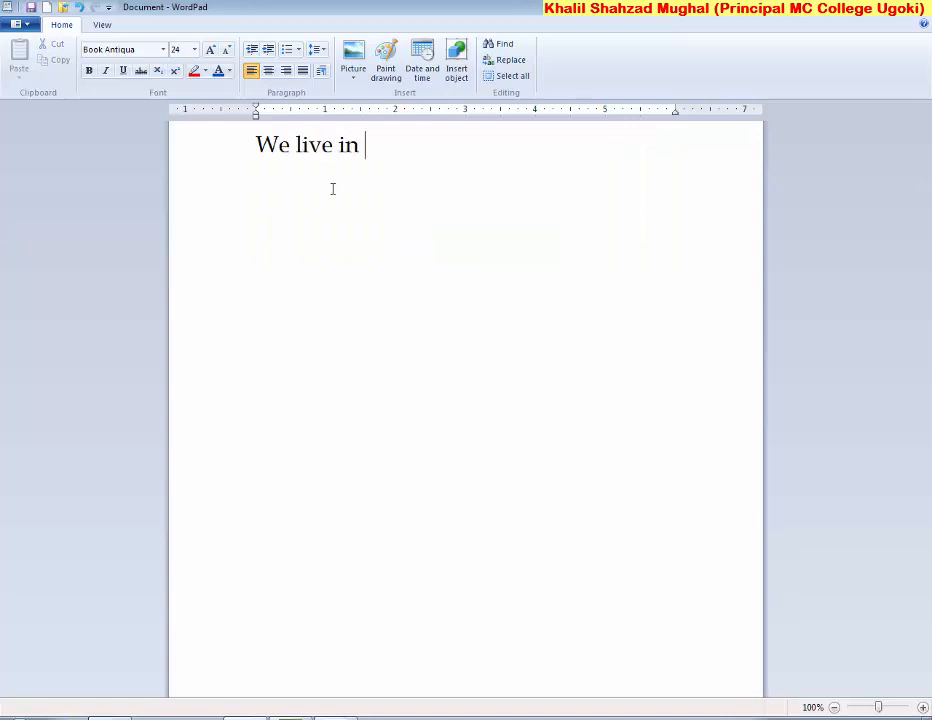
text(Pakisnta)
key(BackSpace)
key(BackSpace)
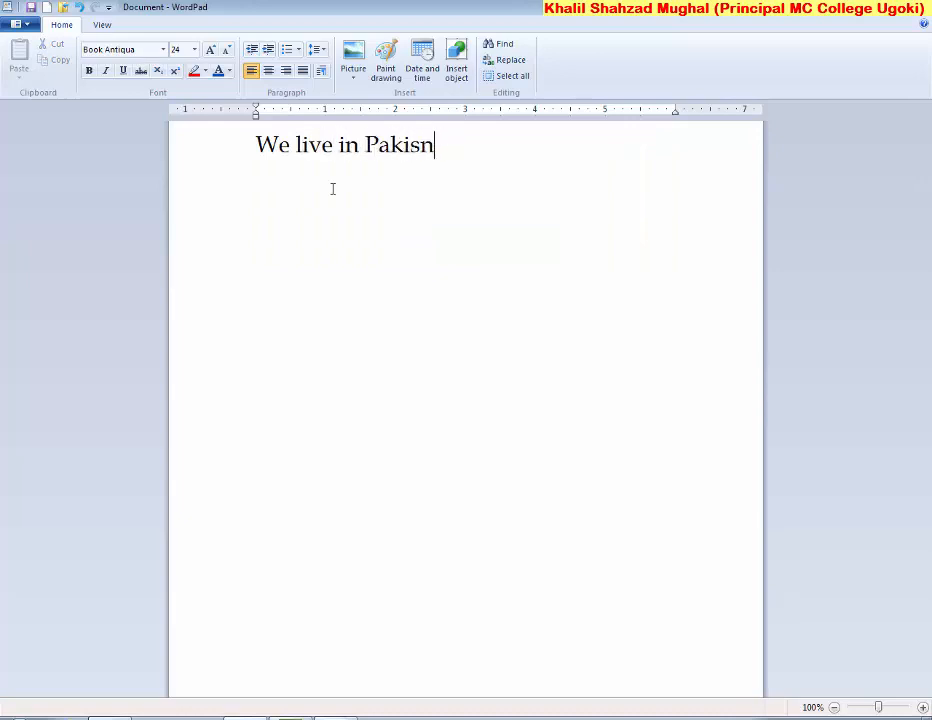
key(BackSpace)
text(tan. W)
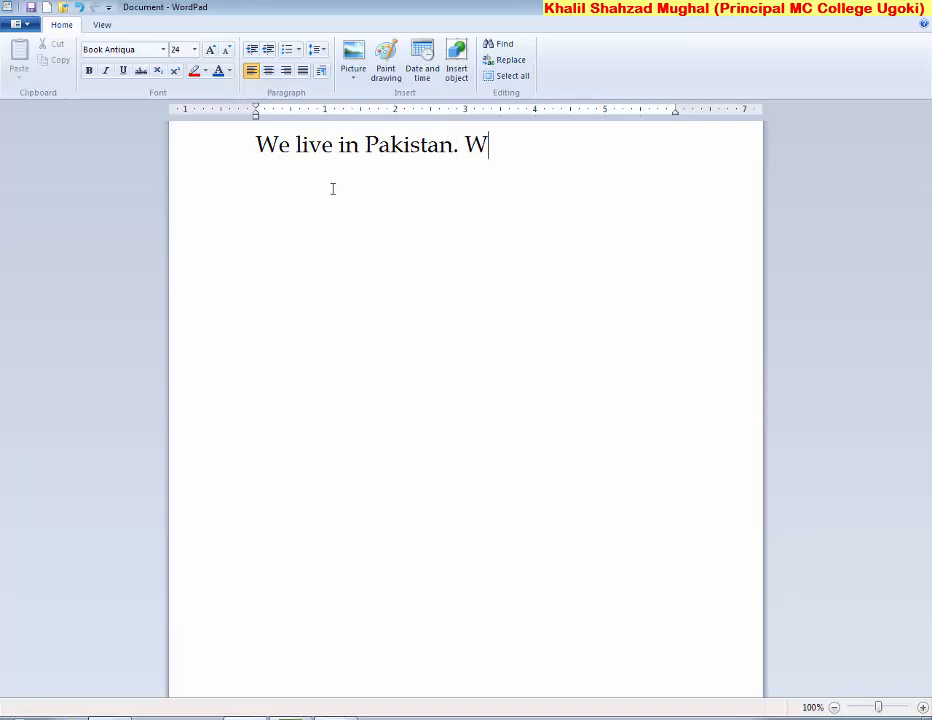
text(e love o)
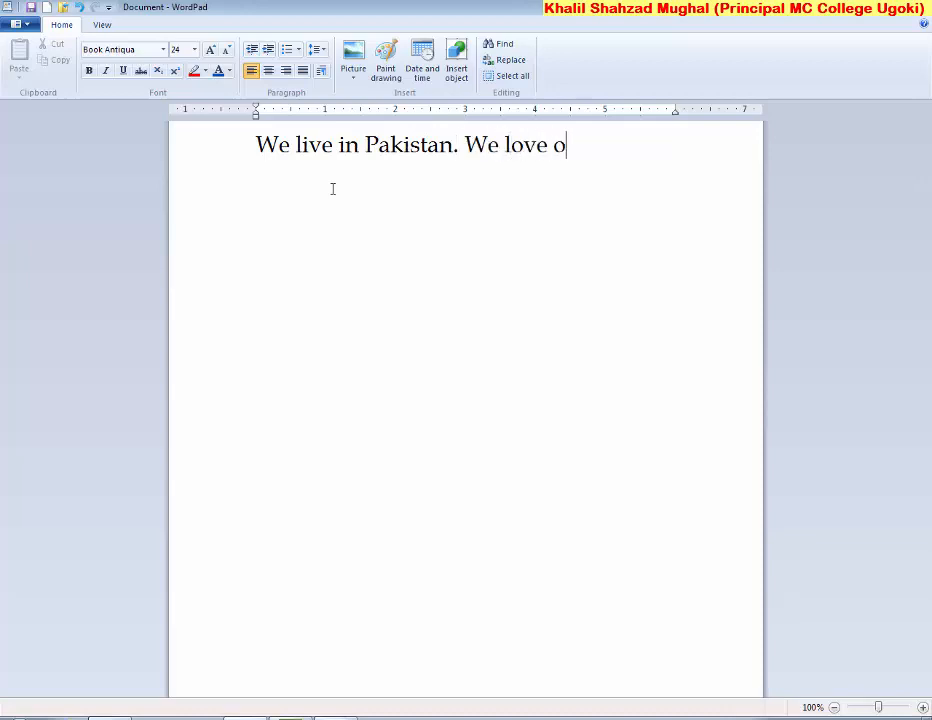
text(ur country)
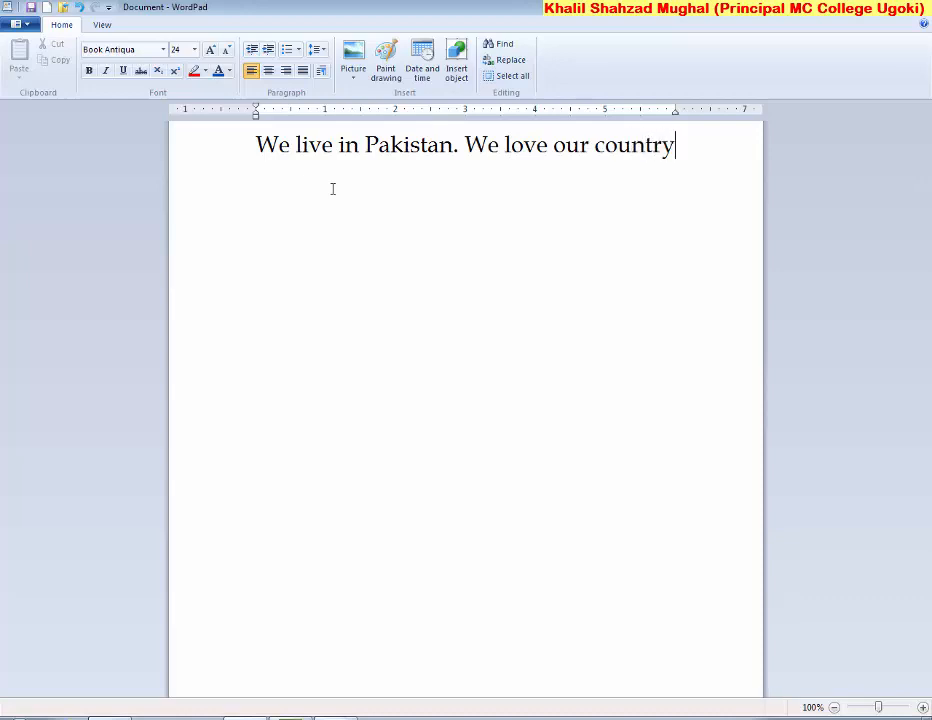
text(.)
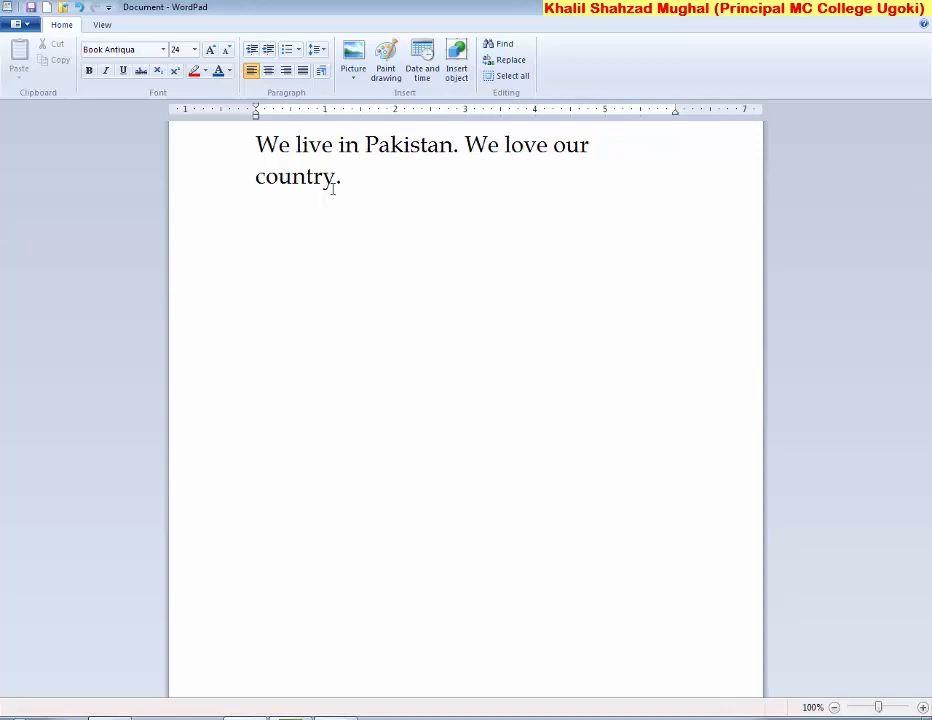
text(We should wor)
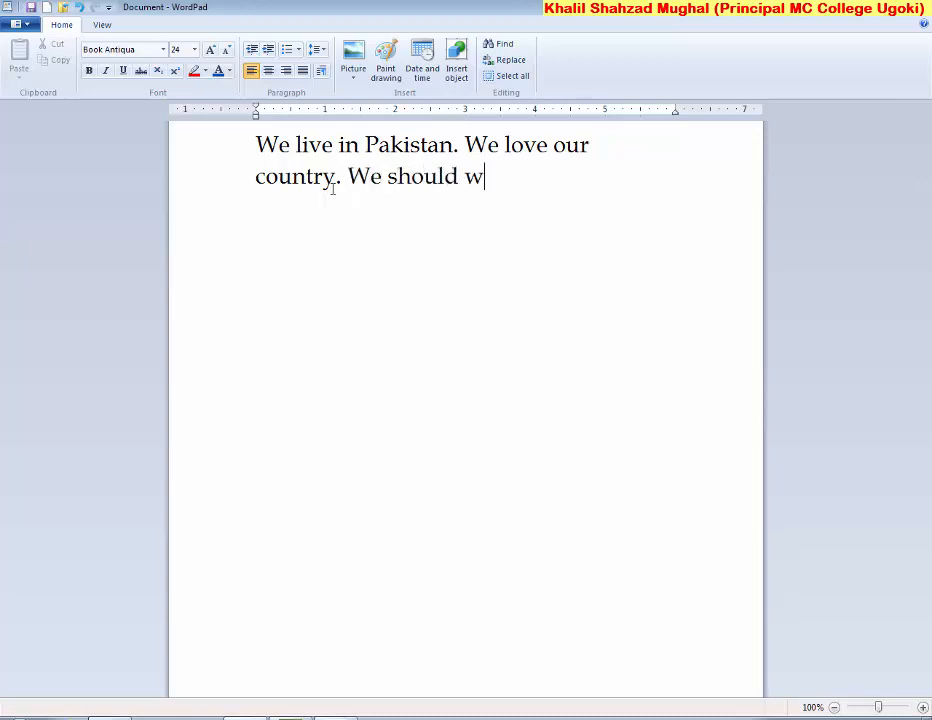
key(BackSpace)
text(ork for our )
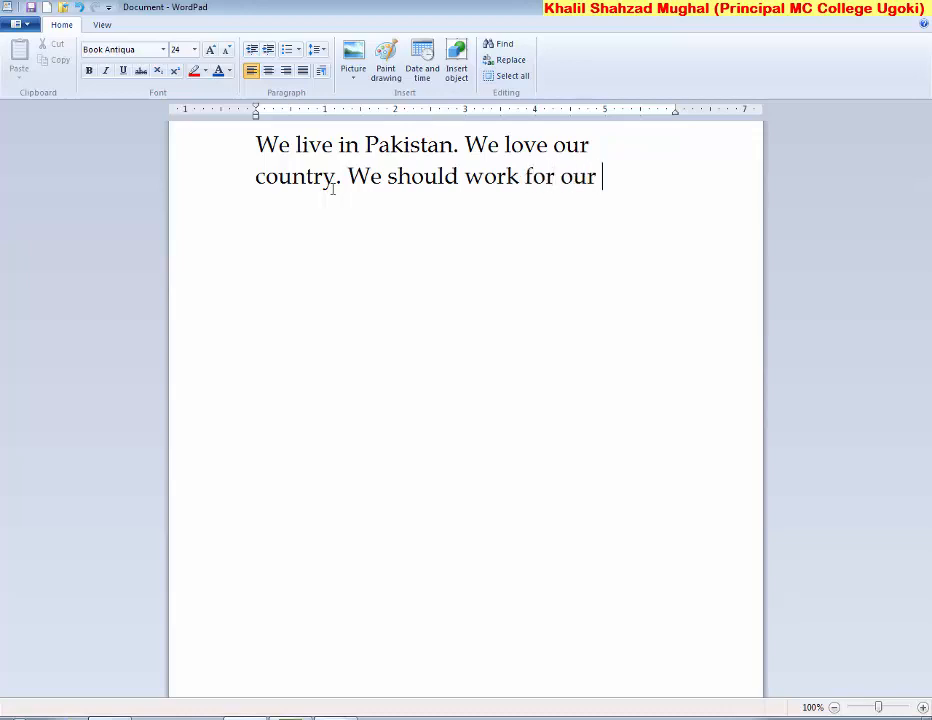
text(country.)
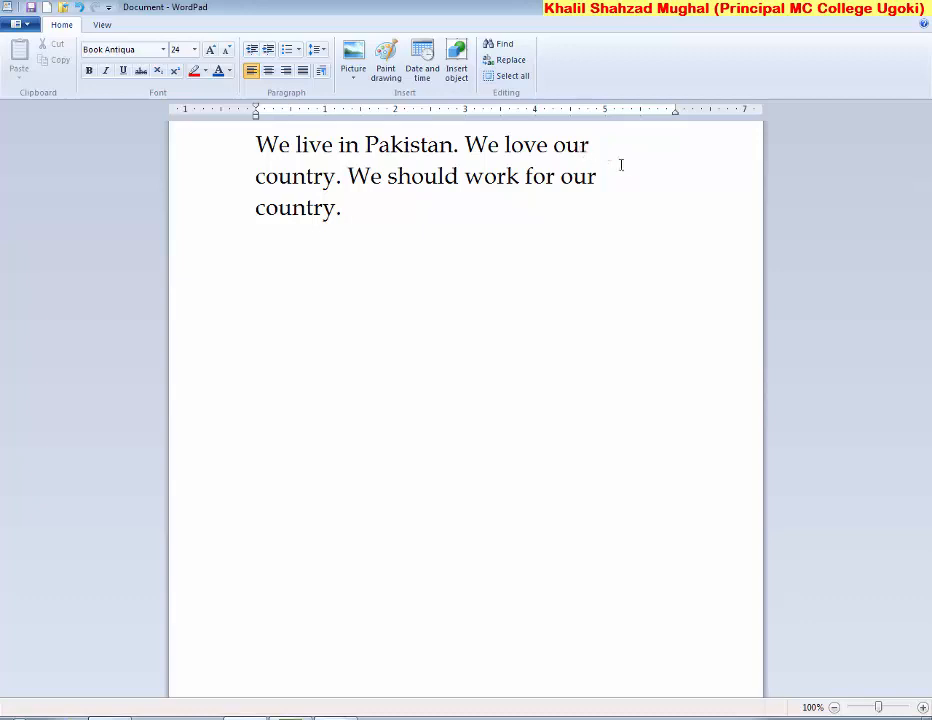
click(268, 72)
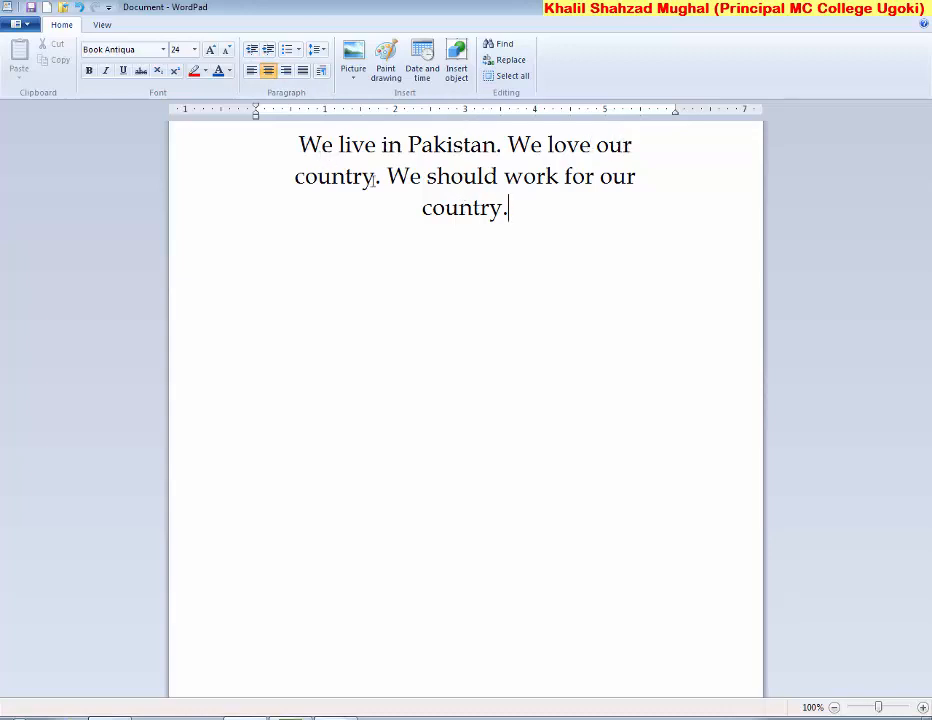
click(286, 72)
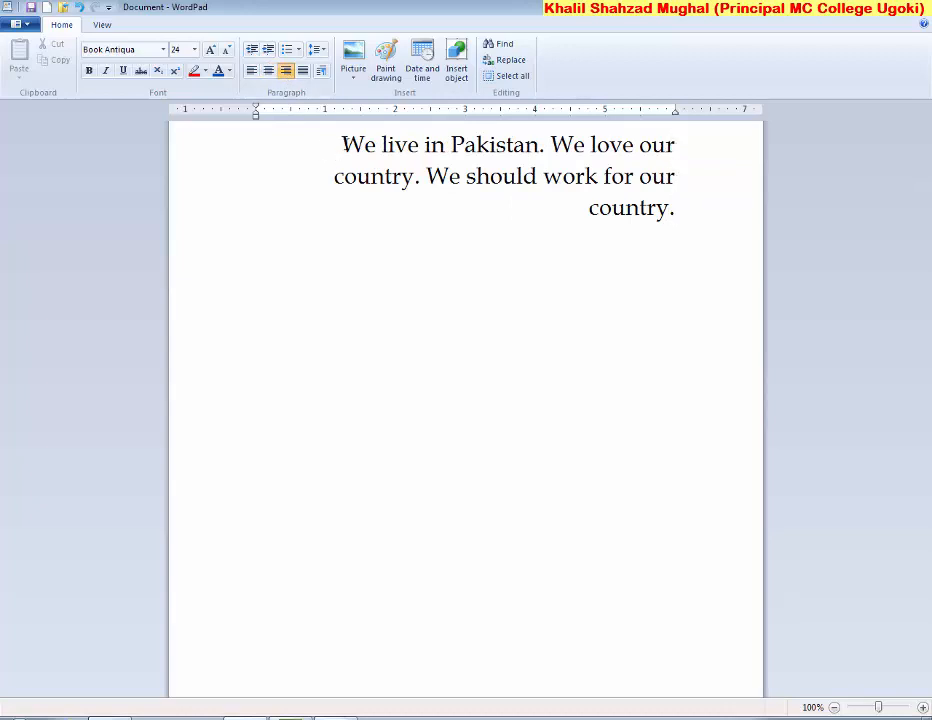
click(301, 72)
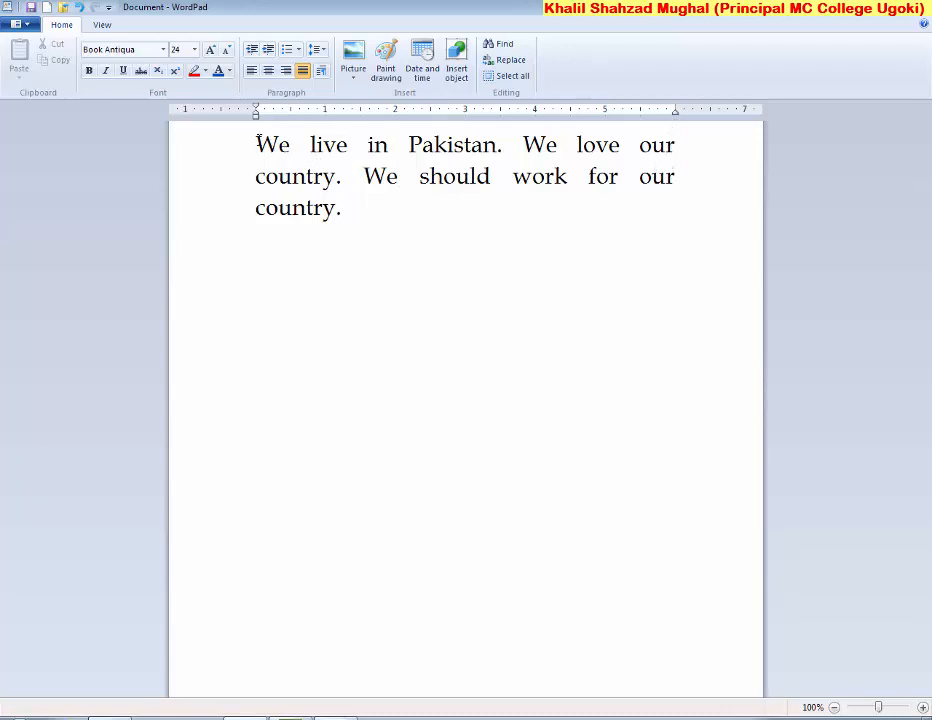
click(252, 74)
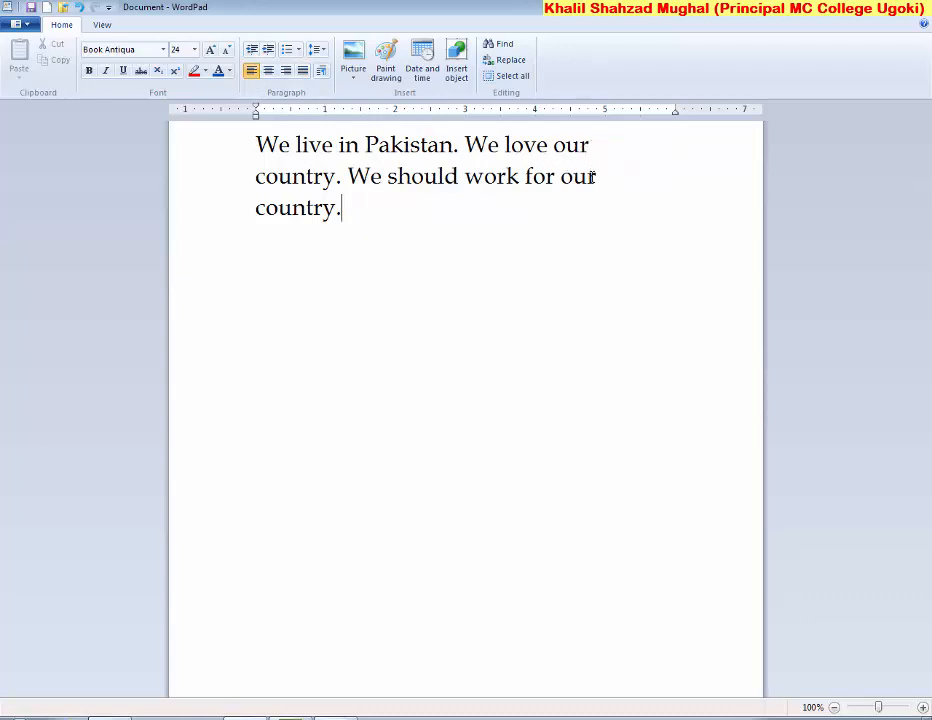
click(268, 72)
click(288, 74)
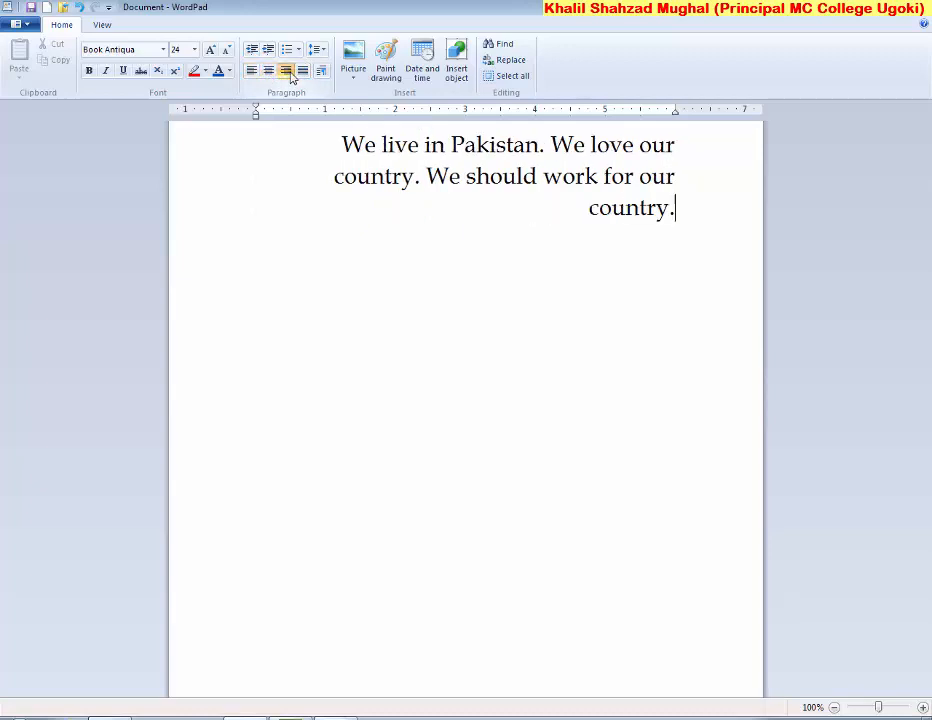
click(303, 74)
click(256, 76)
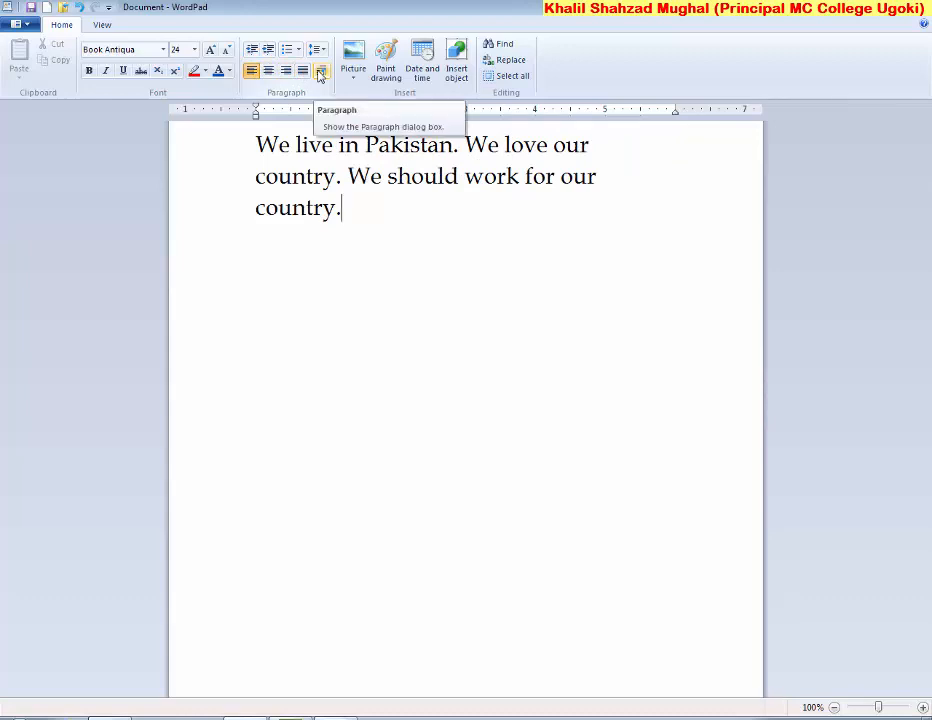
click(320, 74)
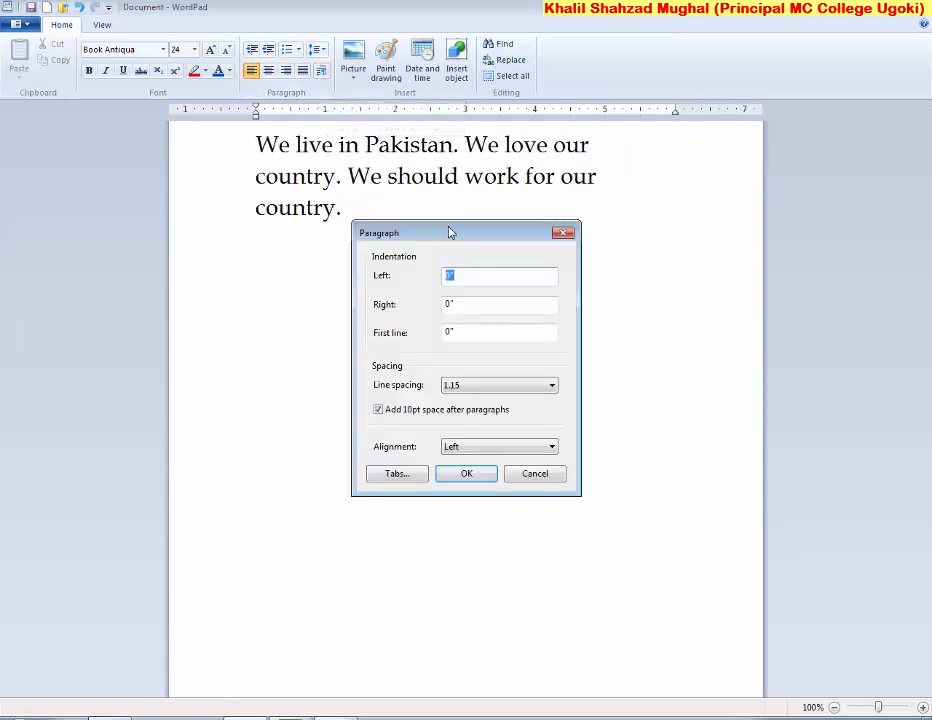
drag(449, 233, 514, 254)
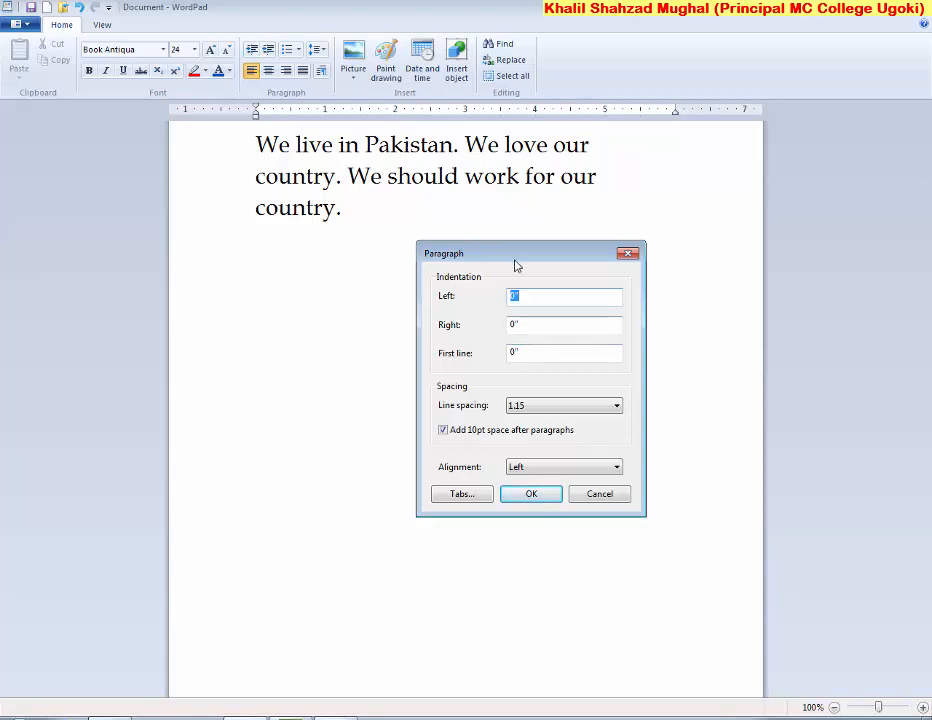
drag(516, 264, 536, 267)
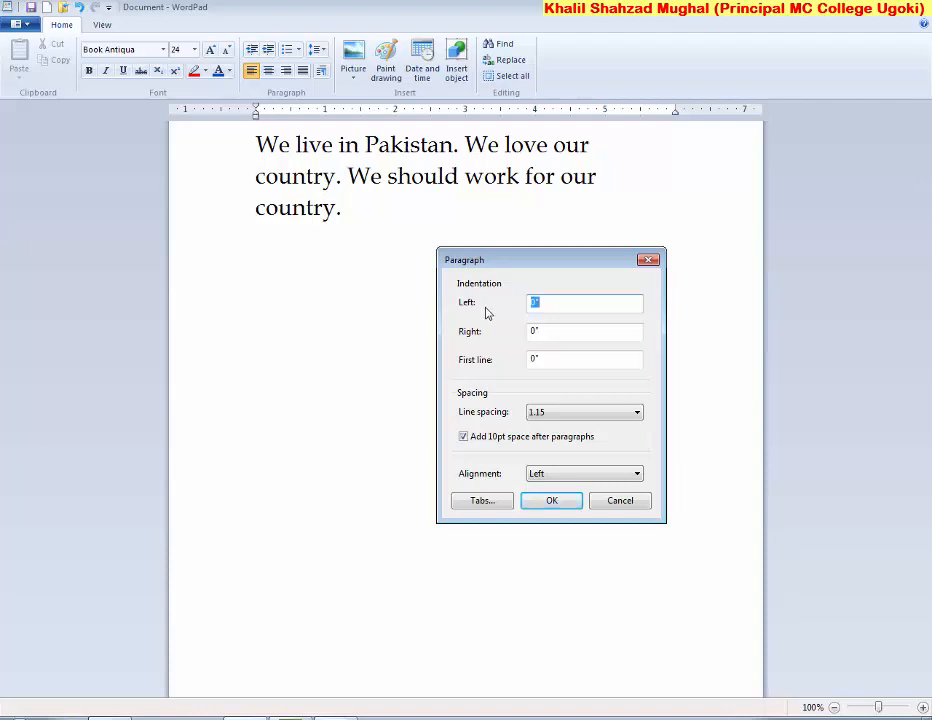
click(257, 113)
click(549, 502)
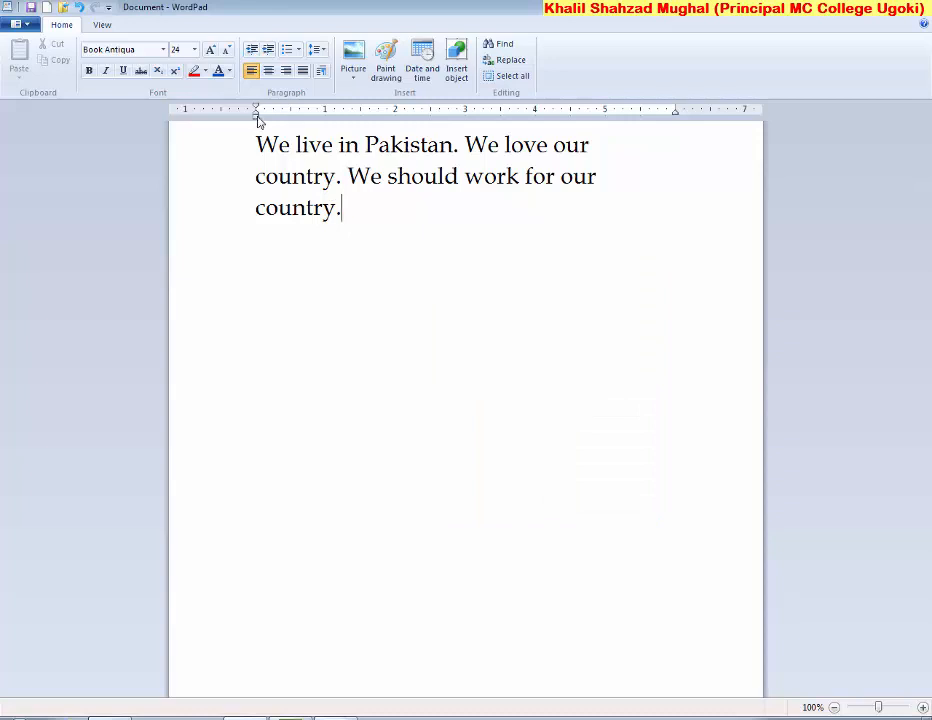
Drag the ruler indents for a hanging indent (left 0.69", first line -0.44") and check it in Paragraph settings
drag(260, 118, 283, 119)
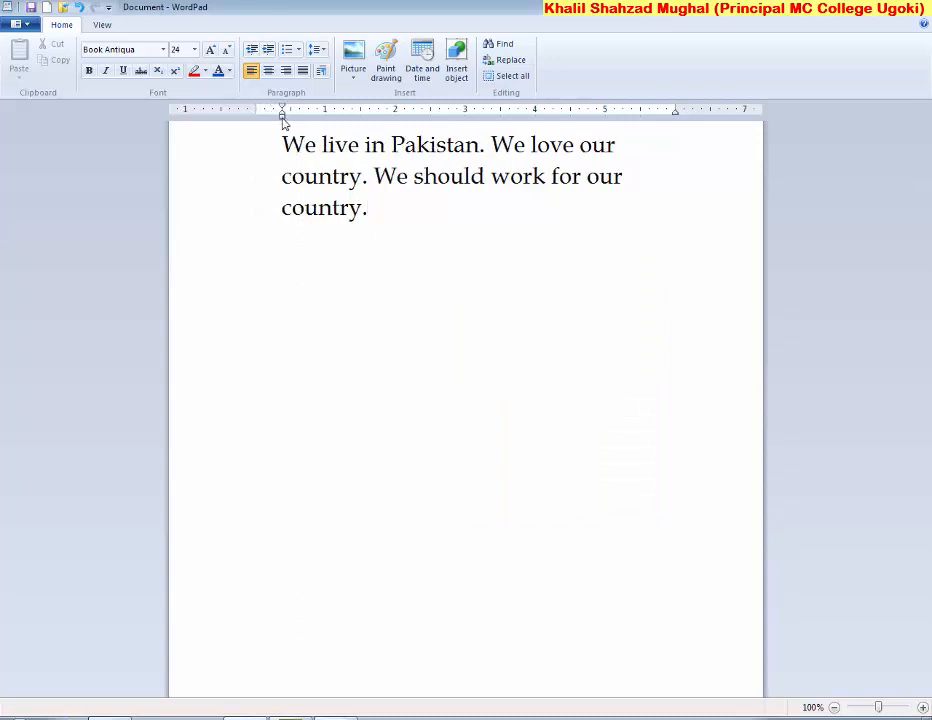
click(321, 71)
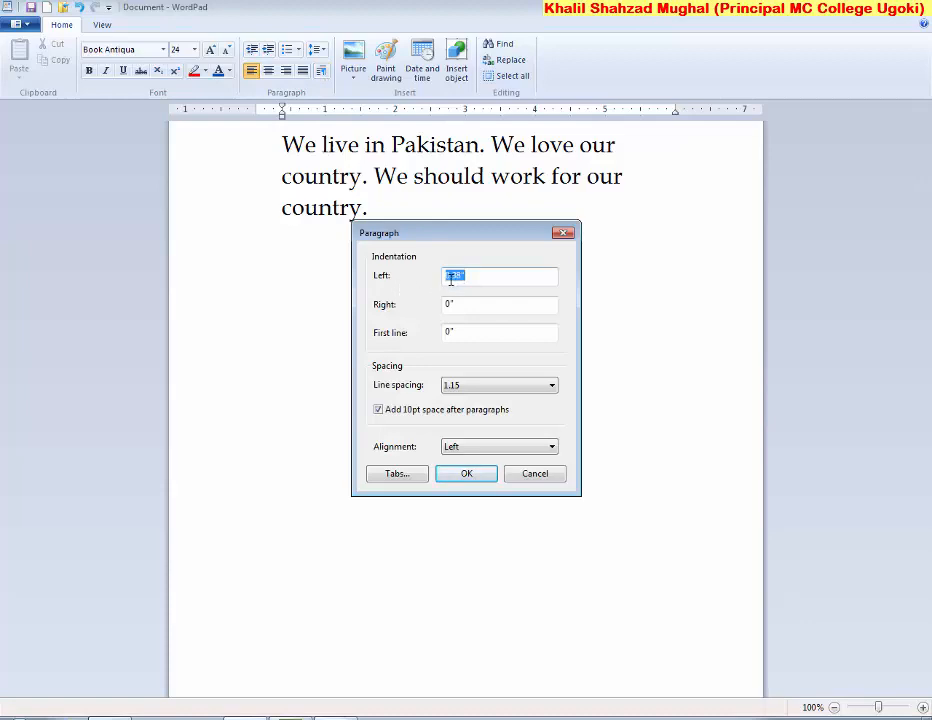
click(511, 472)
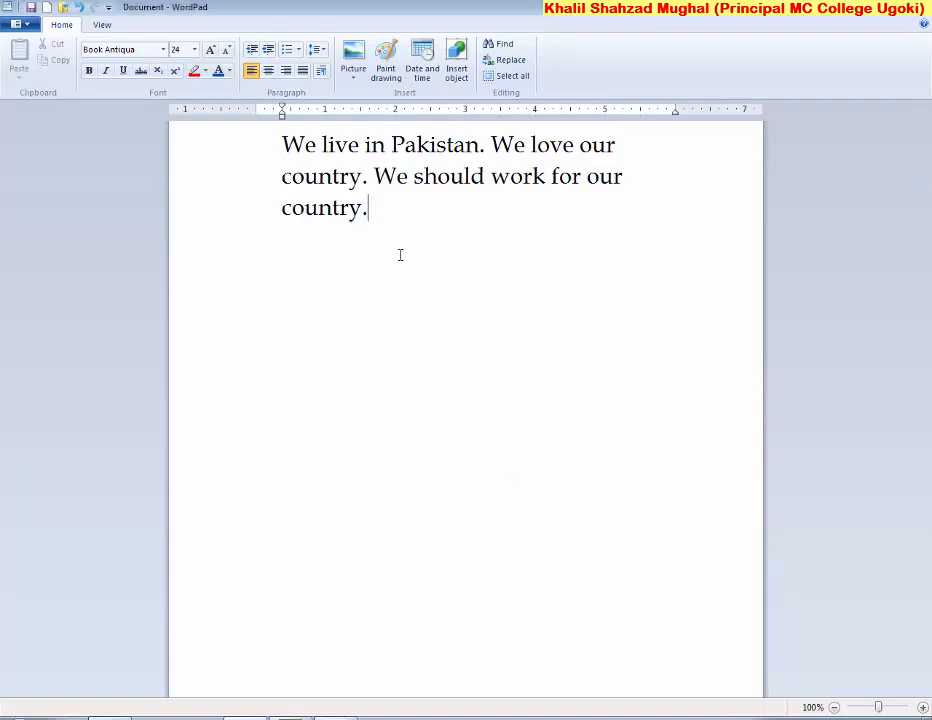
mouse_move(283, 113)
mouse_down()
mouse_move(304, 119)
mouse_move(273, 108)
mouse_up()
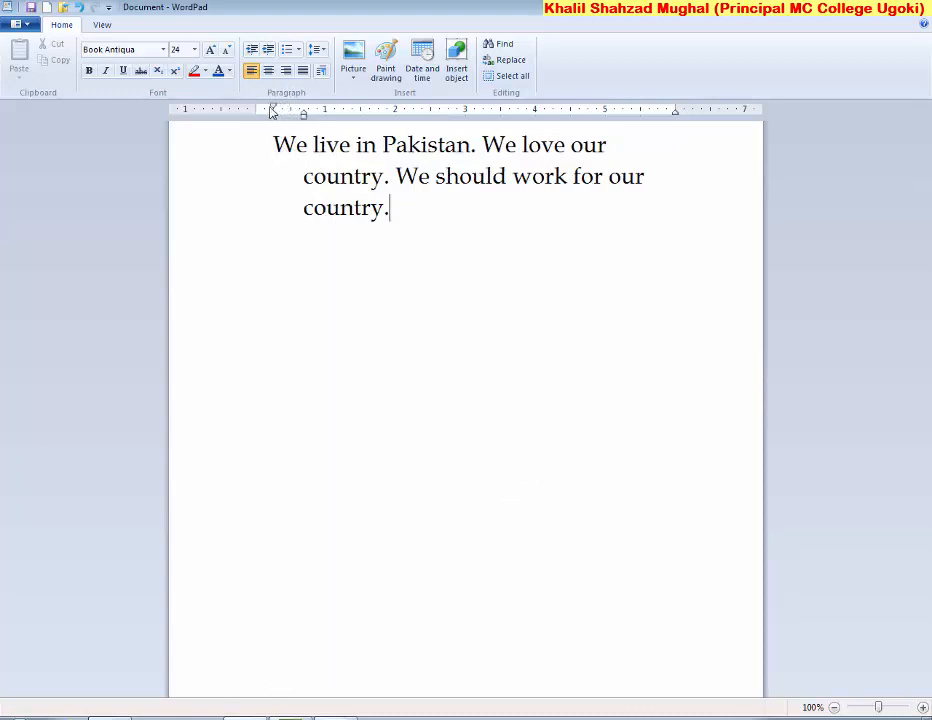
click(320, 71)
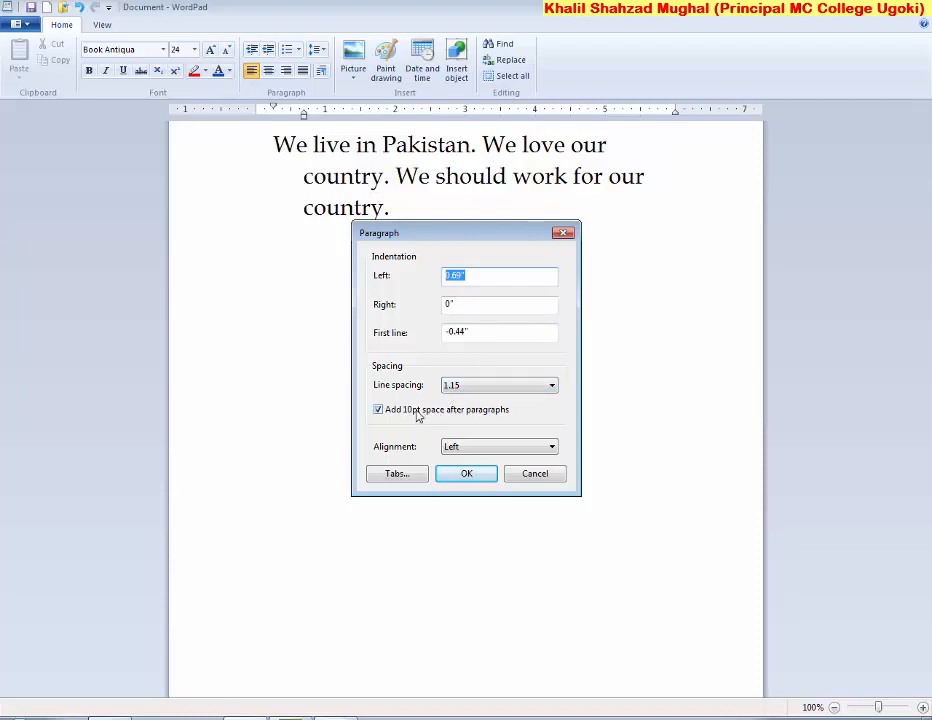
Keep Left alignment, cancel the empty Tabs dialog, then select the Pakistan paragraph
click(553, 447)
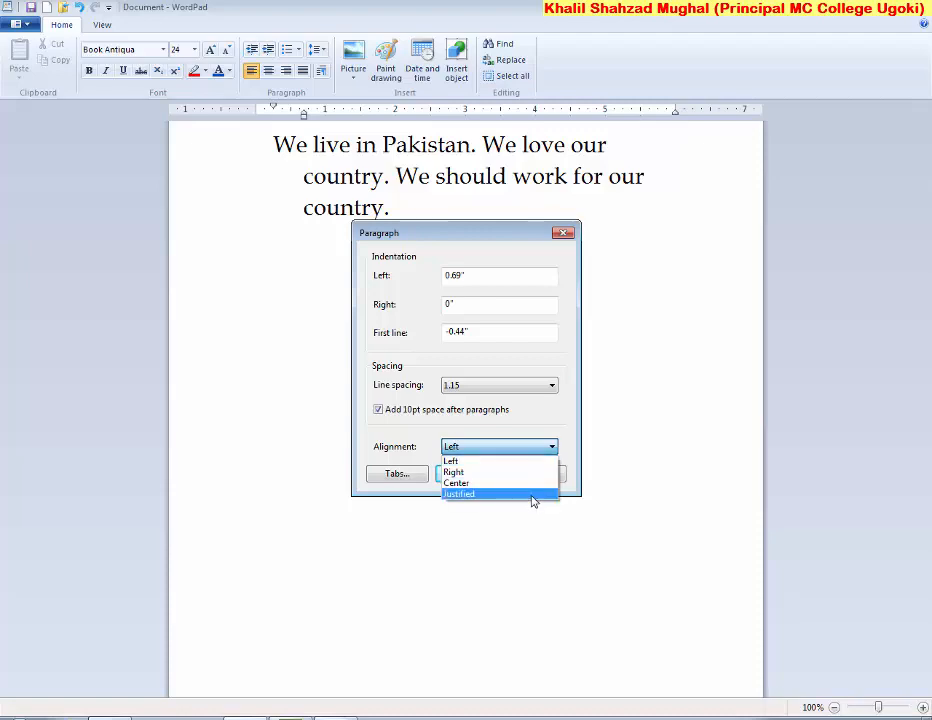
click(564, 434)
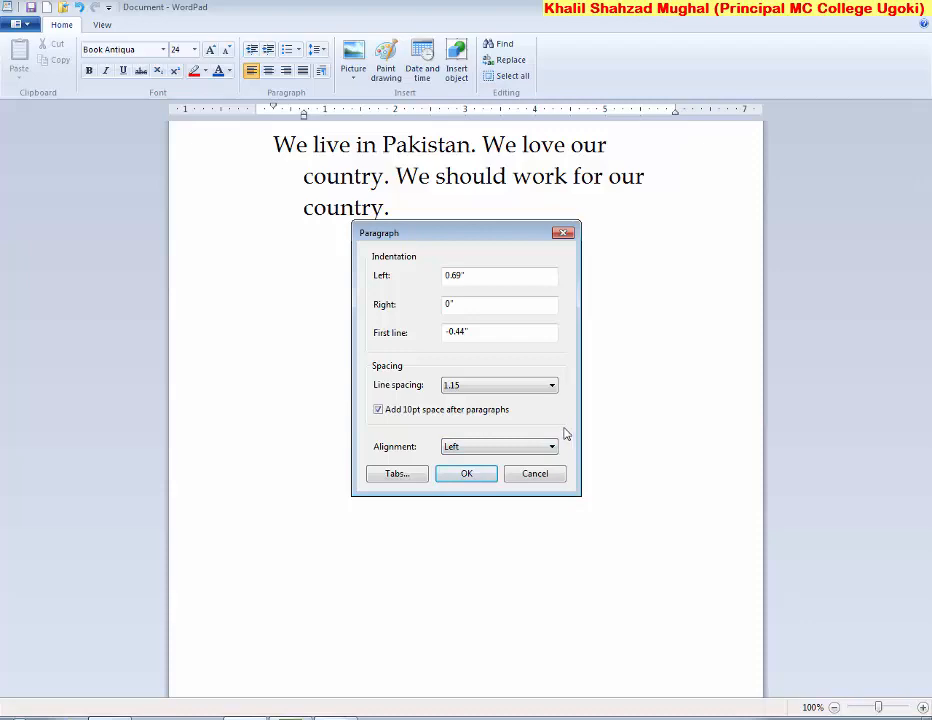
drag(462, 243, 476, 340)
click(419, 490)
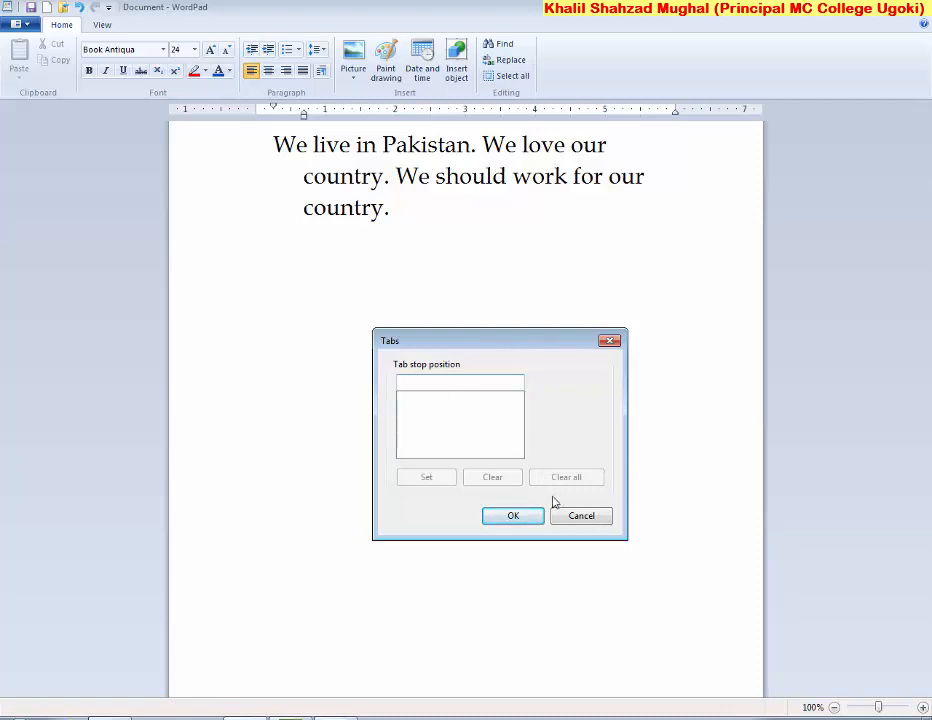
click(578, 515)
drag(408, 210, 271, 146)
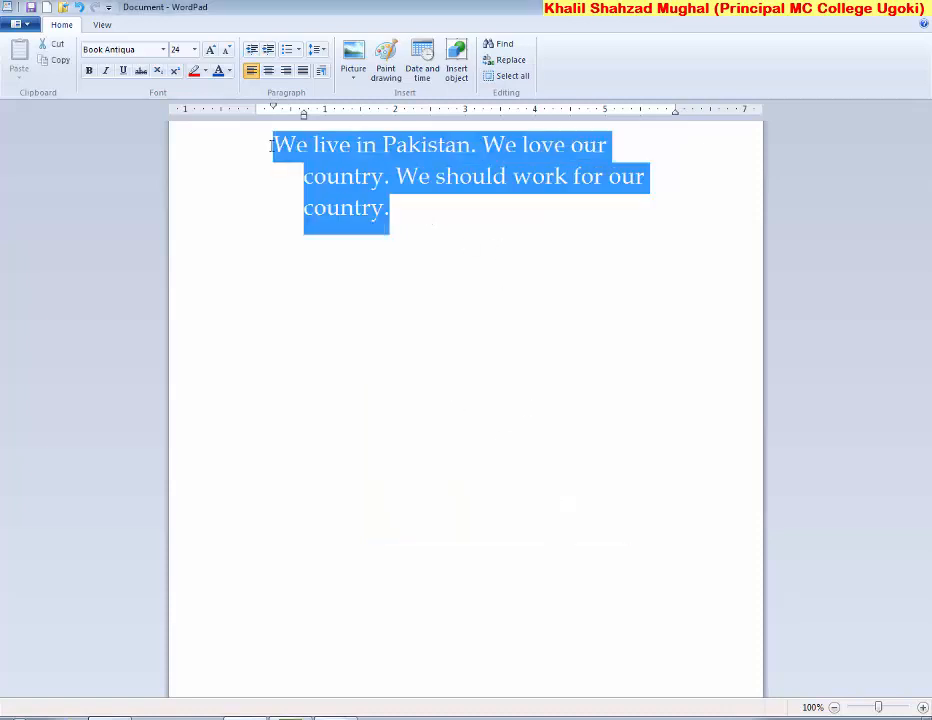
Delete the Pakistan paragraph, reset the left indent, and start a new document without saving
key(Delete)
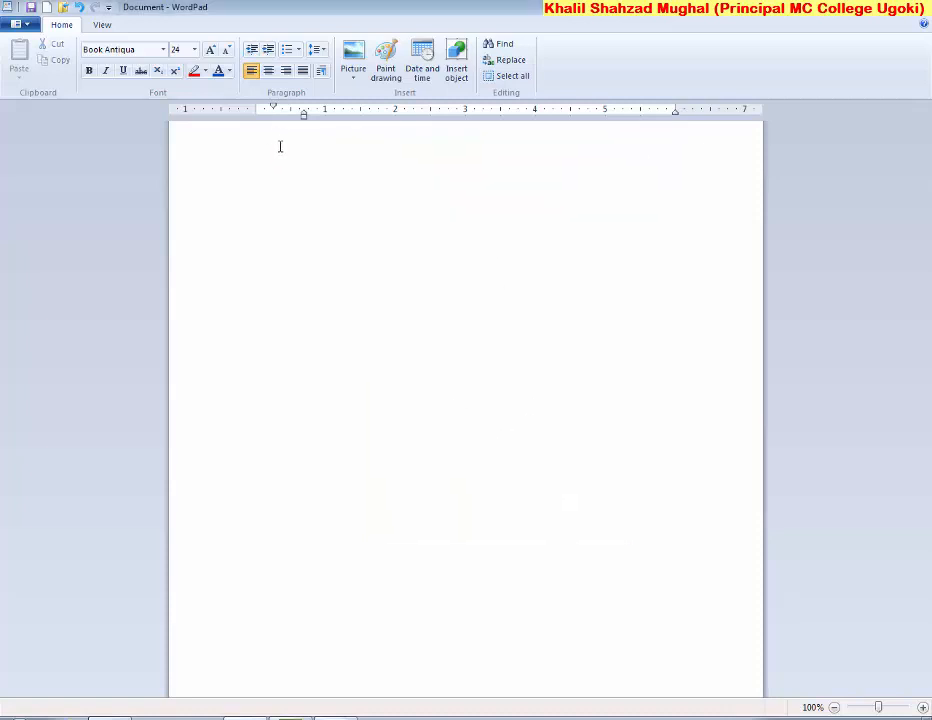
mouse_move(304, 116)
mouse_down()
mouse_move(256, 114)
mouse_move(312, 140)
mouse_up()
click(16, 23)
click(37, 45)
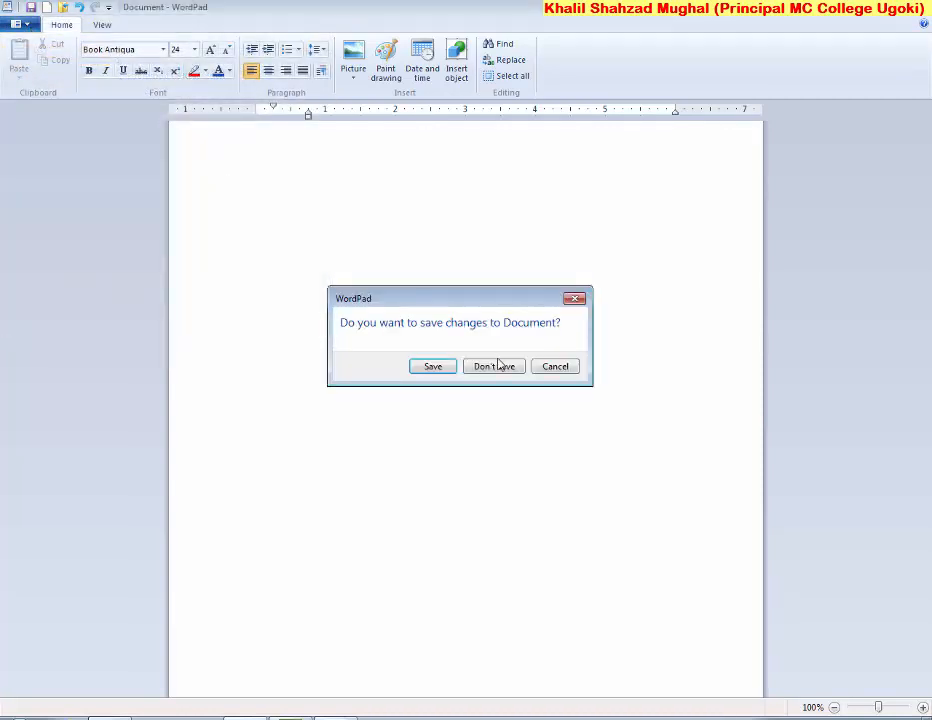
click(496, 366)
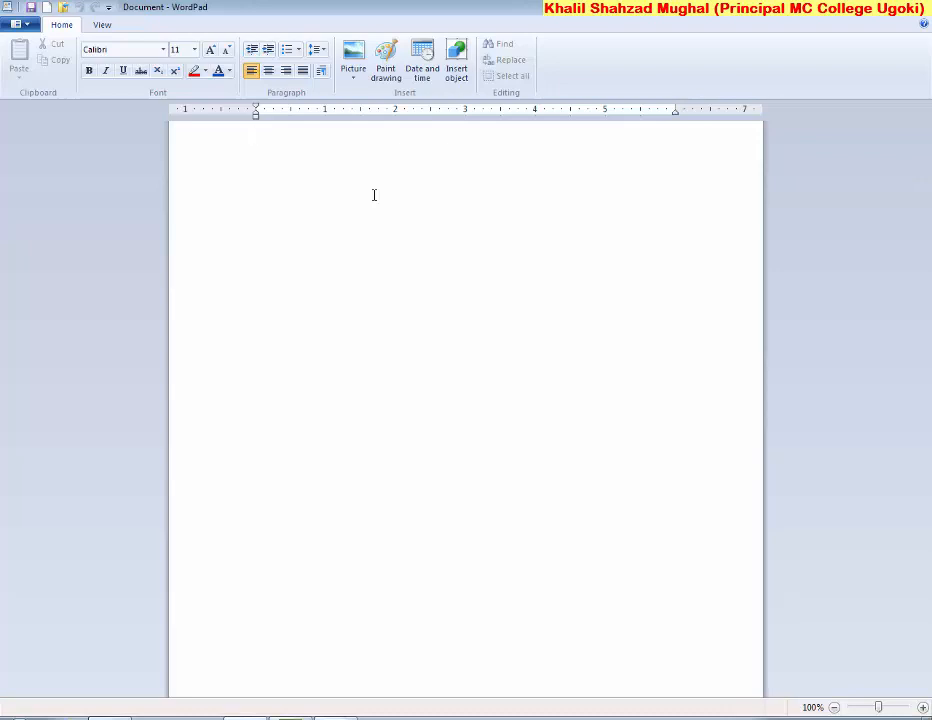
Enter 'Name:' with the person's full name and 'F/ name:' with a value, tab-aligned
key(Tab)
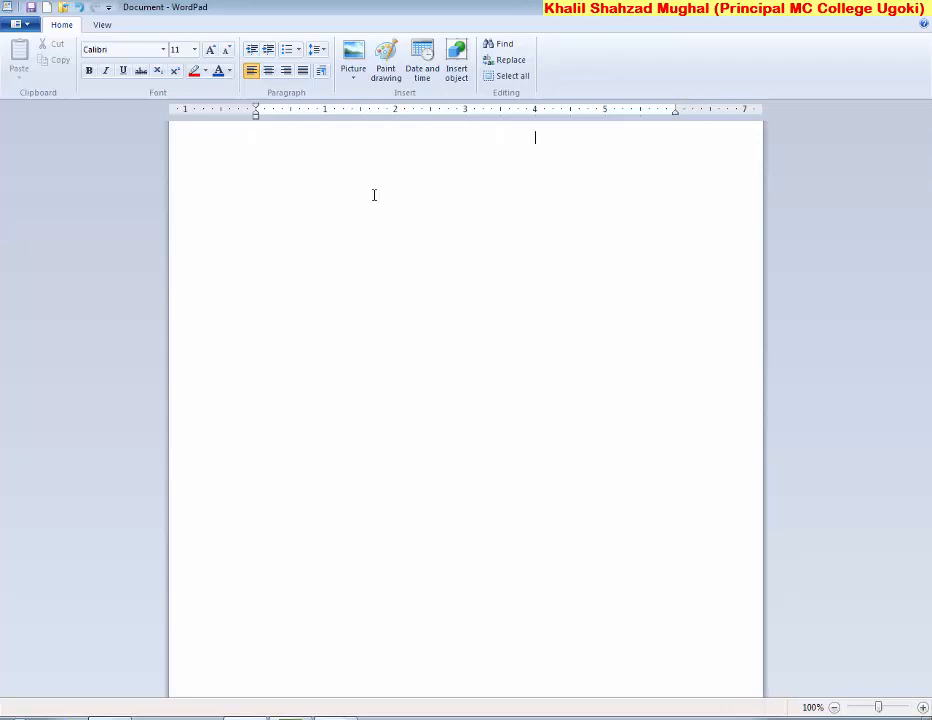
key(BackSpace)
key(BackSpace)
key(BackSpace)
key(BackSpace)
key(BackSpace)
key(BackSpace)
key(BackSpace)
key(BackSpace)
key(BackSpace)
key(BackSpace)
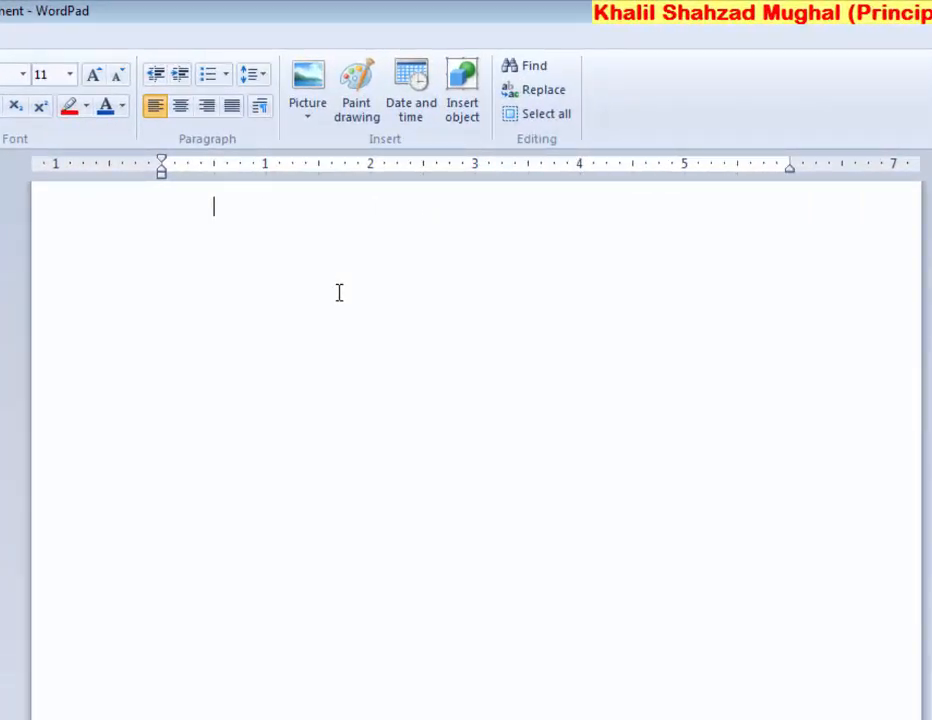
key(BackSpace)
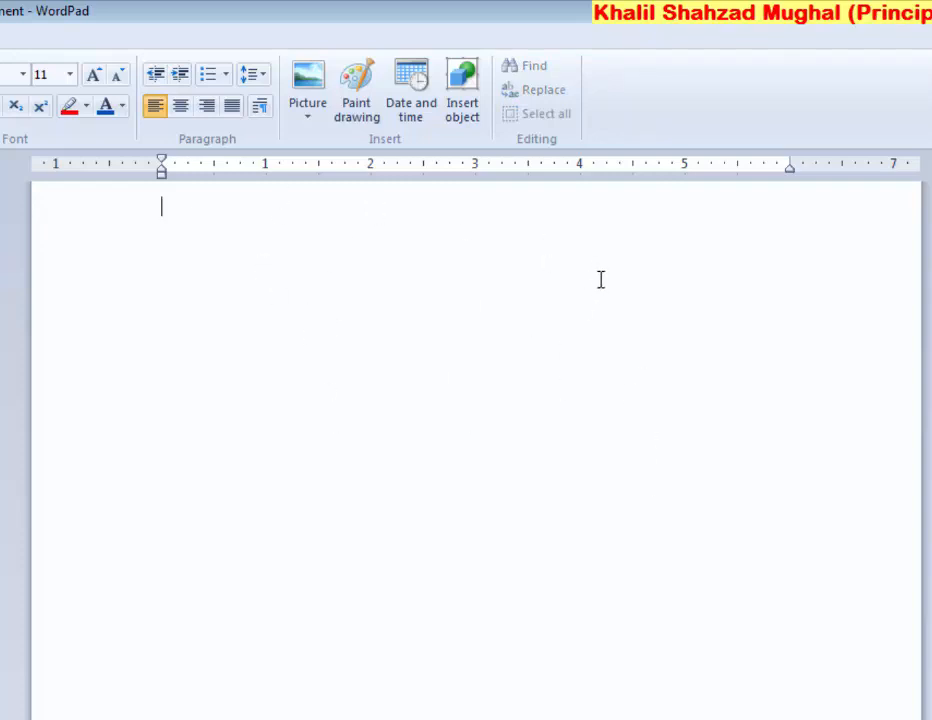
text(Name)
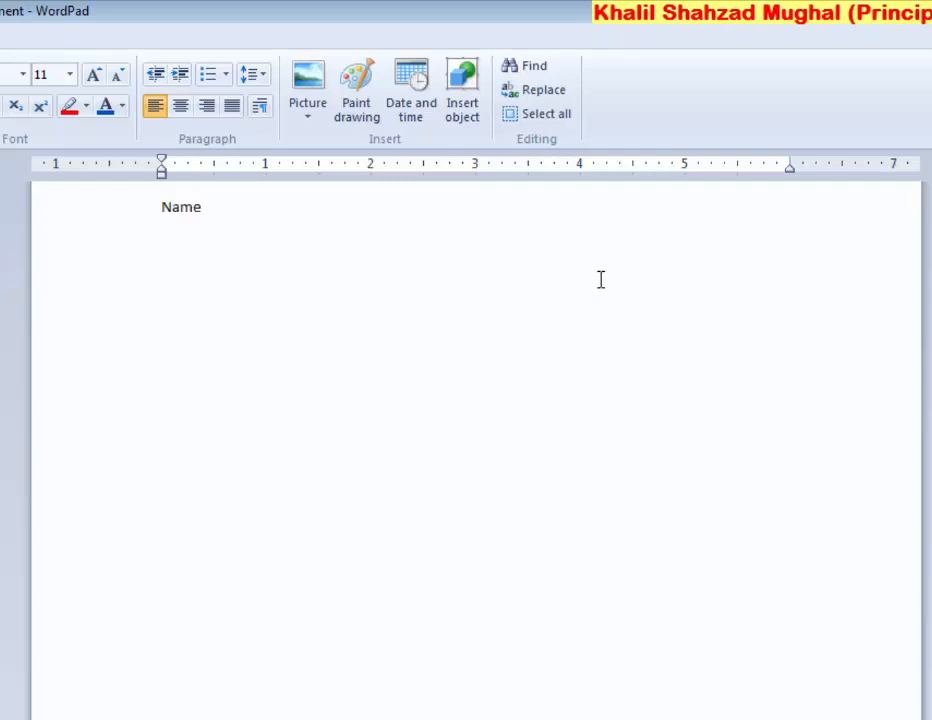
text(:)
key(Tab)
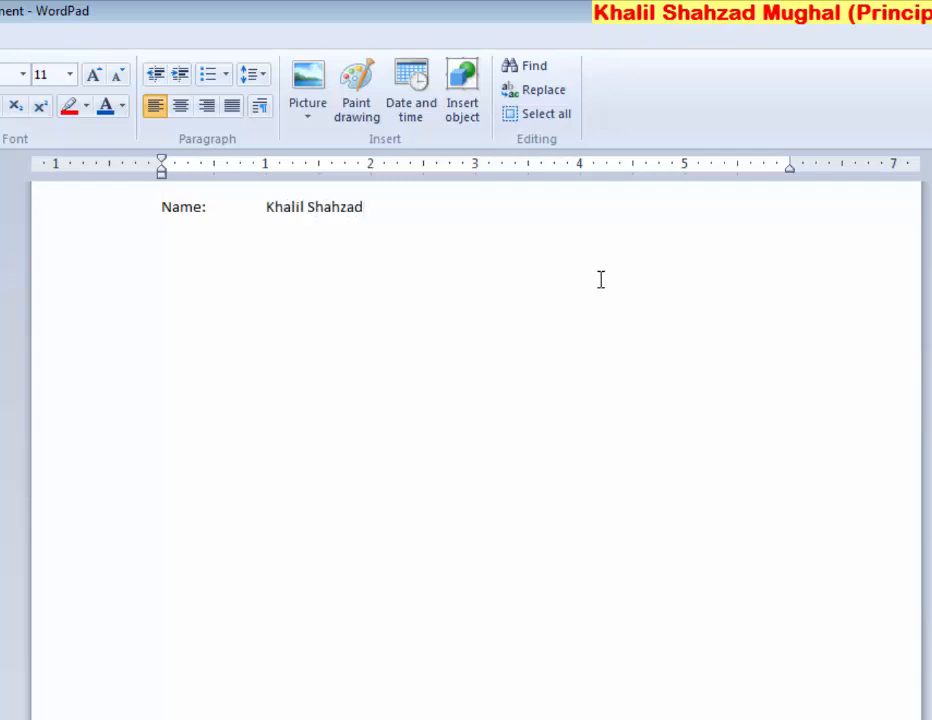
text(F/ ;)
key(BackSpace)
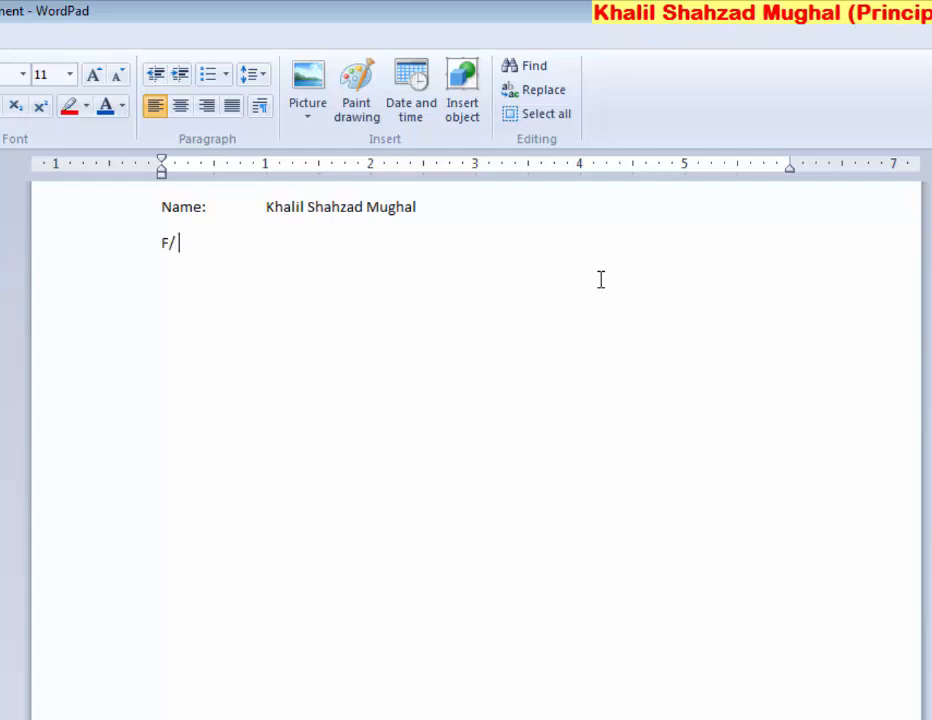
text(name:)
key(Tab)
text(lsdjfklsdjfkl)
Add three more tab-separated label–value lines of placeholder text
key(Return)
text(lksjflsdj)
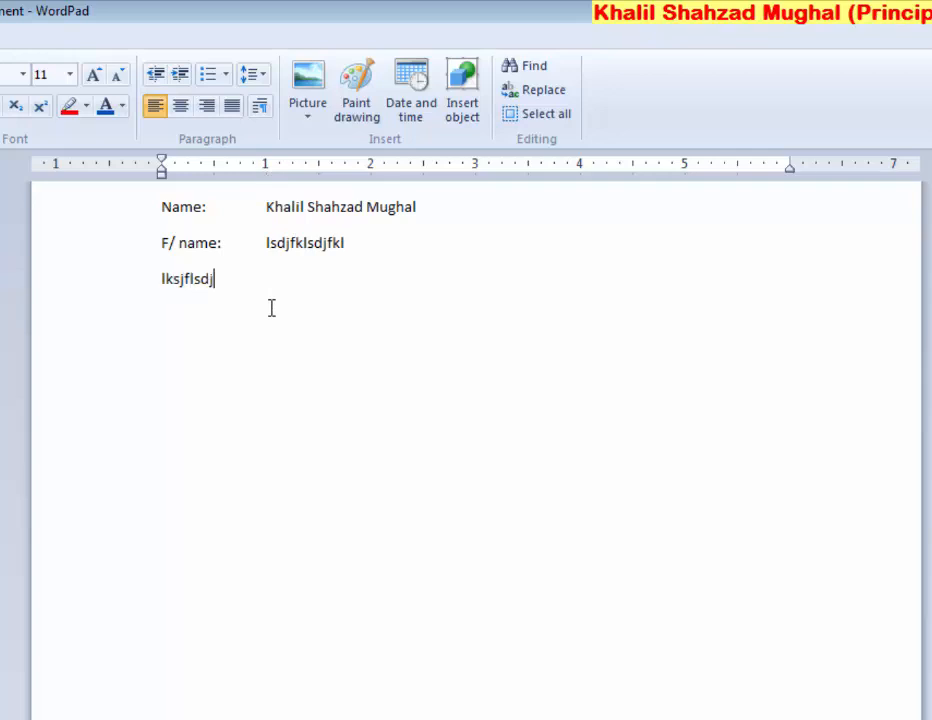
key(Tab)
text(sdlkfjlsdkfj)
key(Return)
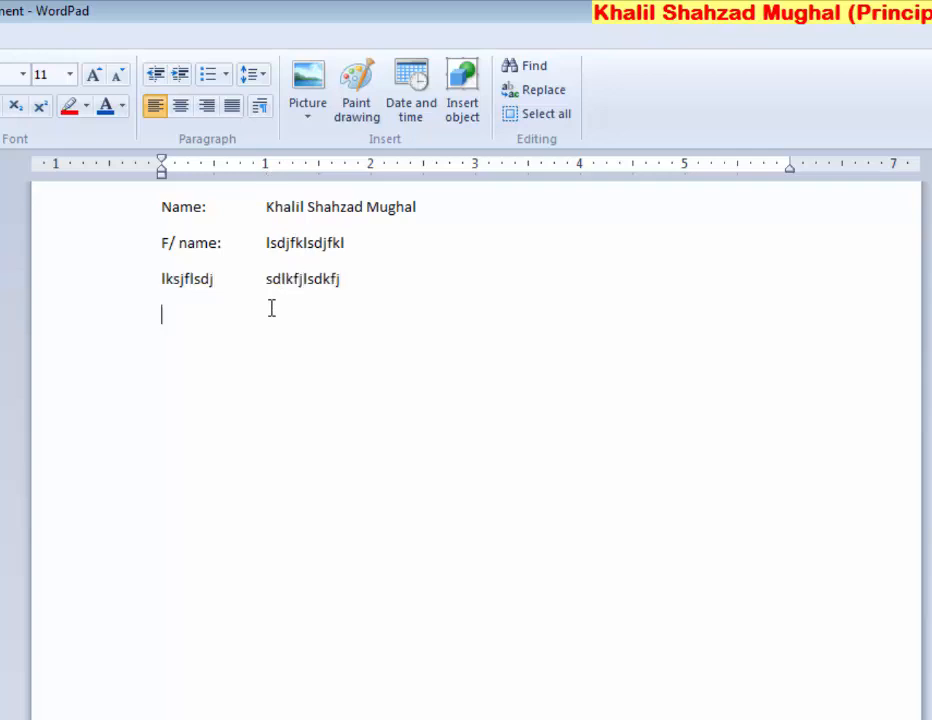
key(Tab)
text(q)
key(BackSpace)
key(BackSpace)
text(lsdjflskdj)
key(Tab)
text(elsfjlsdfjklsd)
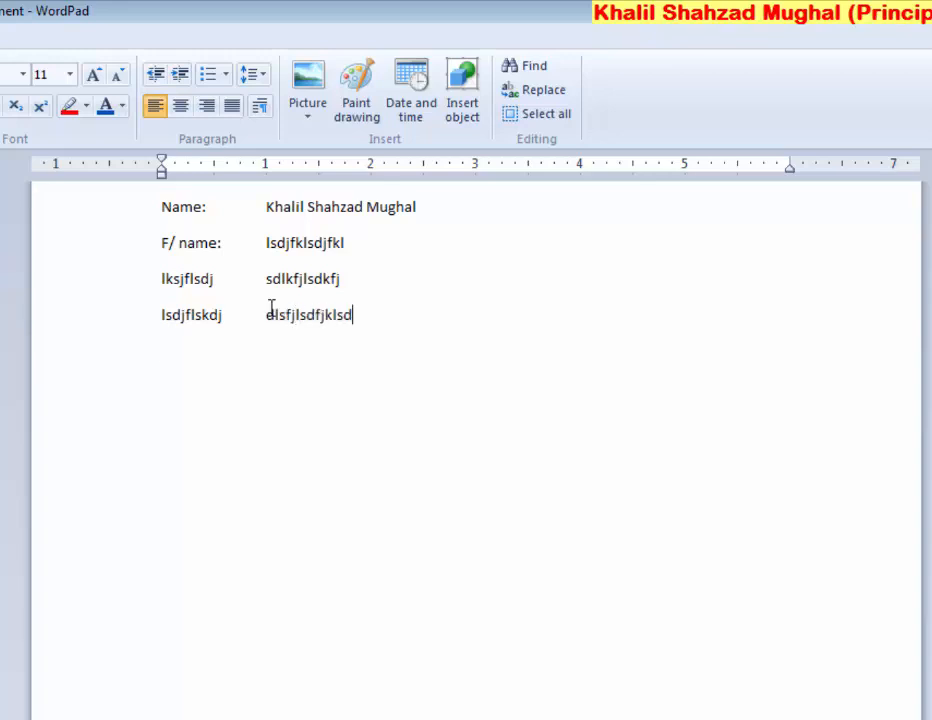
key(Return)
key(Tab)
key(BackSpace)
text(sfjlsdjf)
key(Tab)
text(sdlfkjsdklfjls)
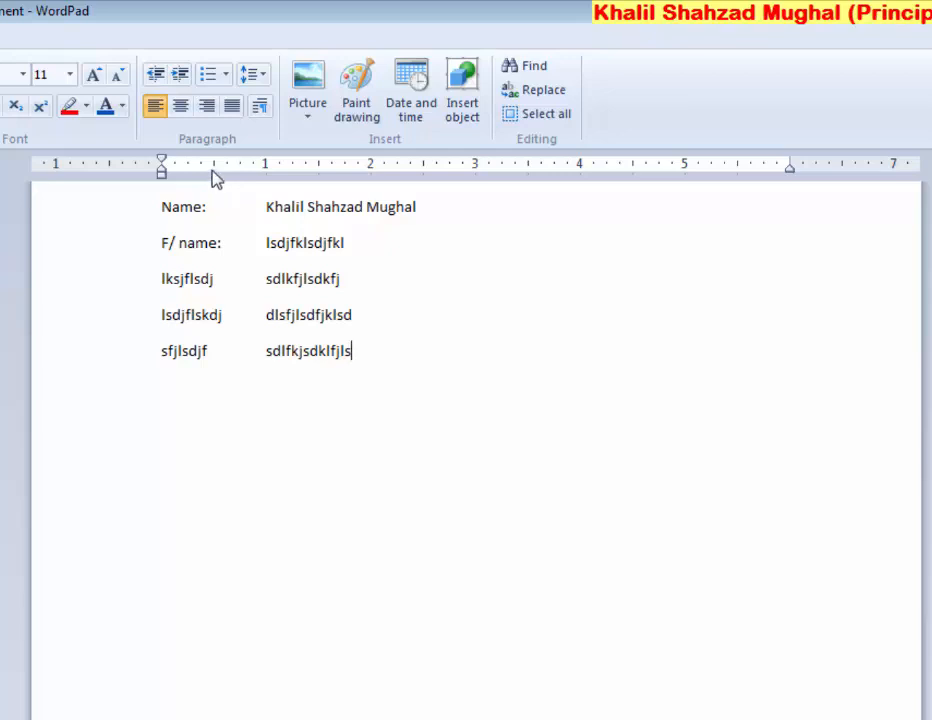
Add third-column placeholder entries at 3.5 inches on lines one to three, then select all five lines
click(420, 208)
key(Tab)
key(Tab)
key(Tab)
text(ldjslfjlsdjf)
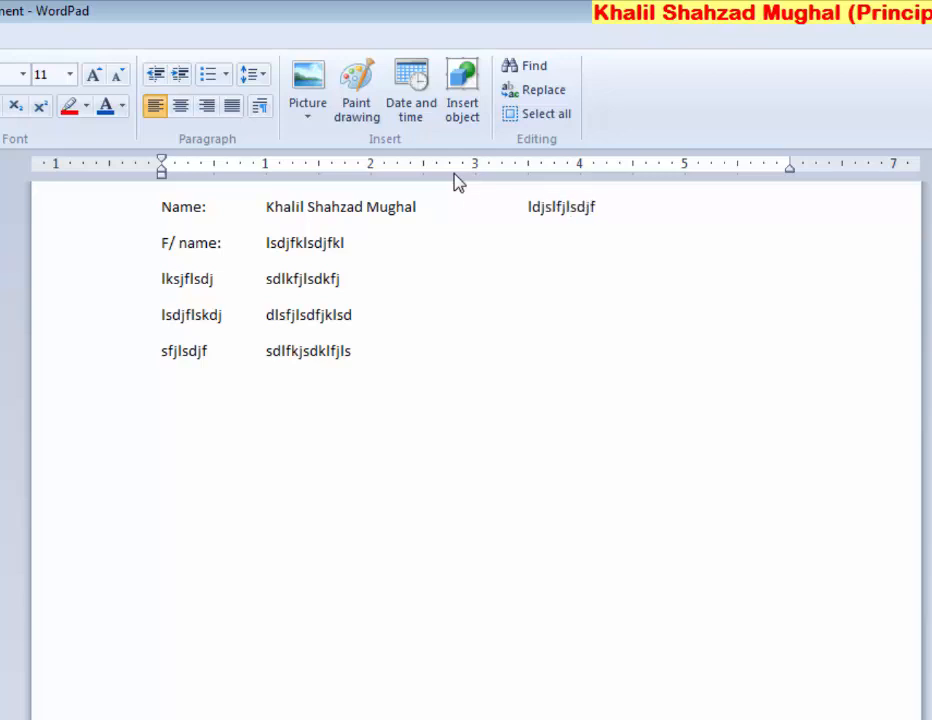
key(Down)
key(Tab)
key(Tab)
key(Tab)
text(sldfjsljlkas)
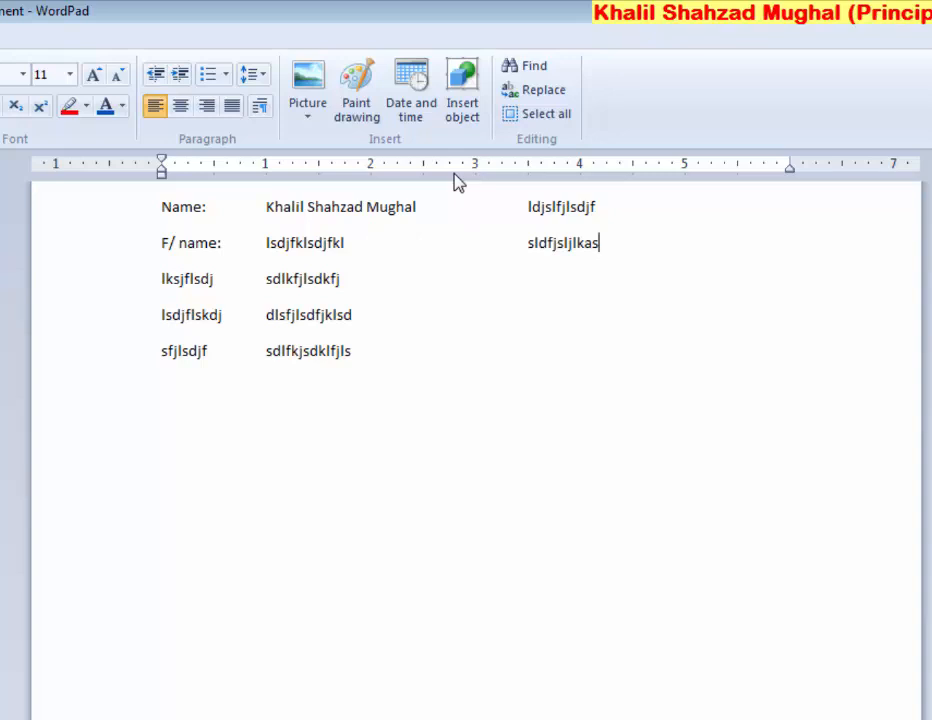
key(Down)
key(Tab)
key(Tab)
key(Tab)
key(Tab)
text(lsdjasldjlkasjd)
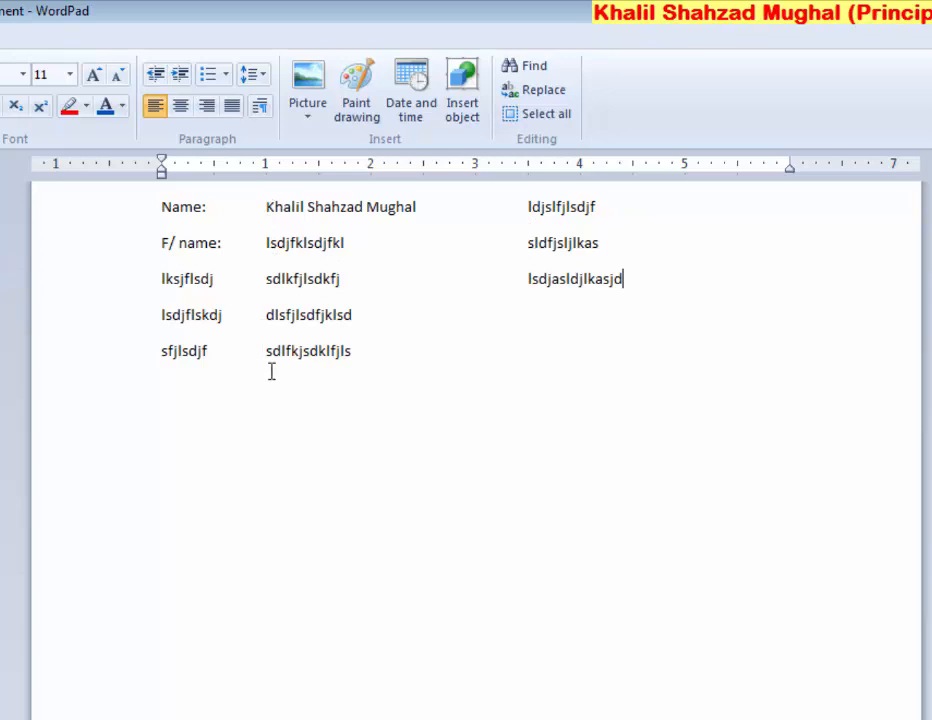
drag(433, 370, 137, 228)
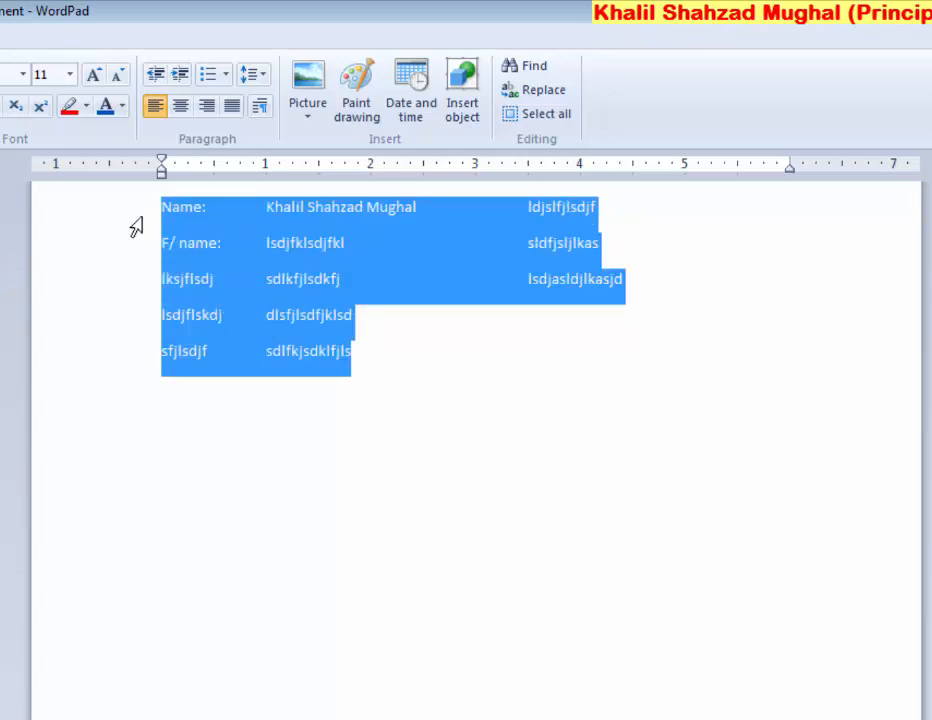
Delete the selected three-column list and open the Paragraph dialog
key(Delete)
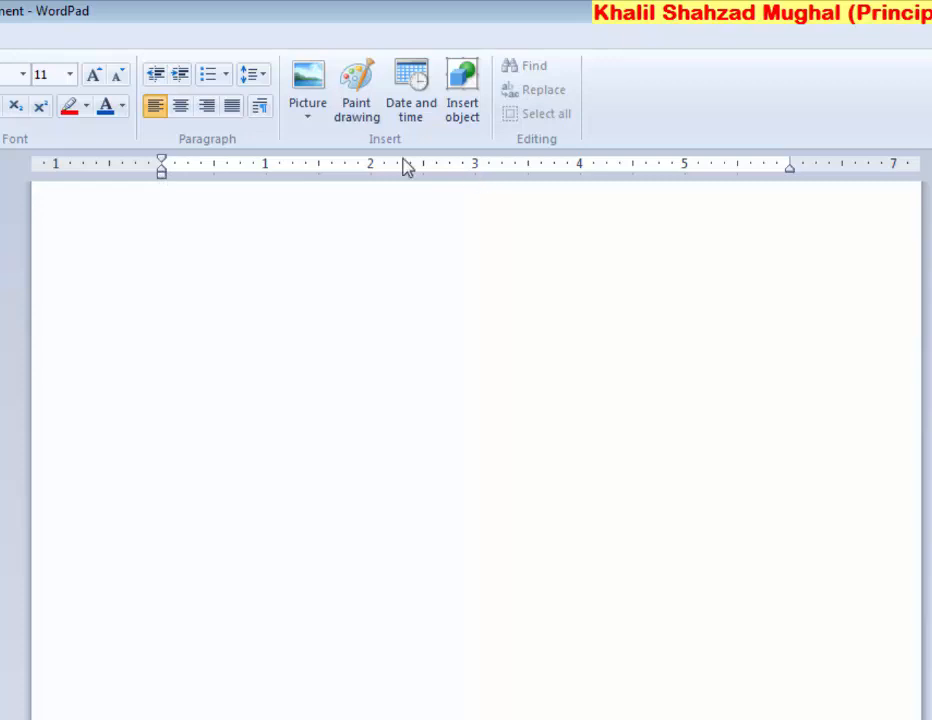
click(261, 108)
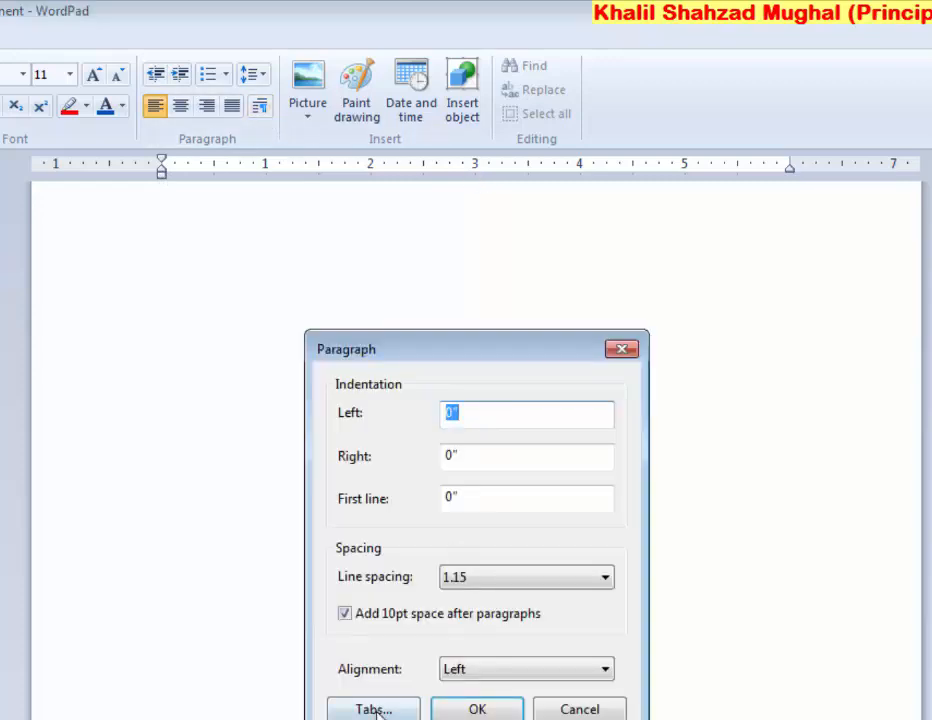
Set a custom tab stop at 3 inches in the Tabs dialog
click(375, 709)
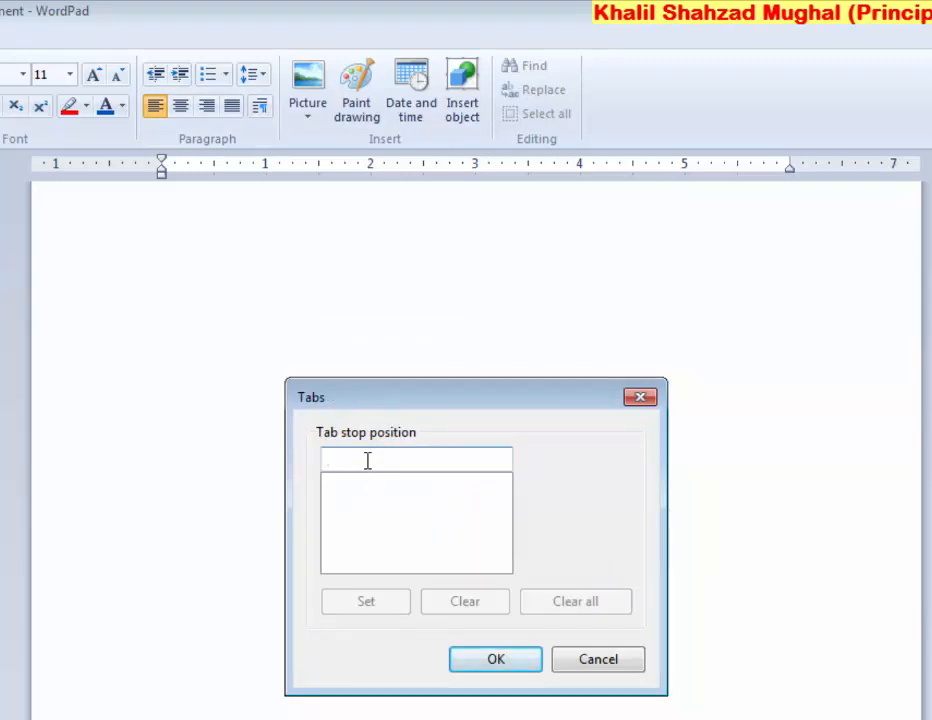
text(3)
click(370, 601)
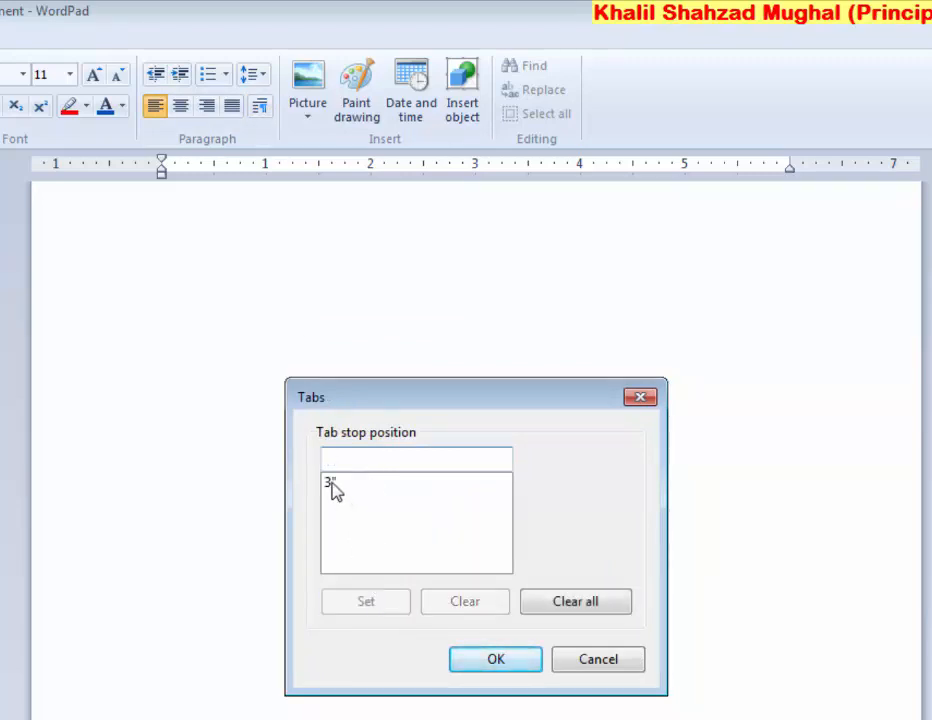
click(481, 664)
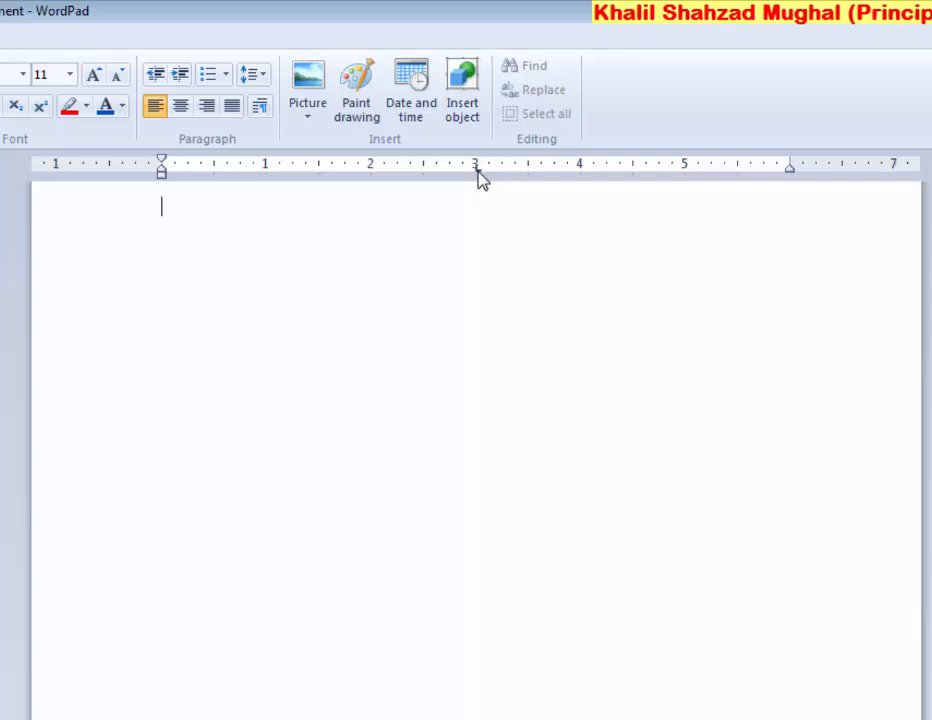
Type three placeholder lines using the 3-inch tab stop, then select and delete them
text(lsjflsdjflksdjf)
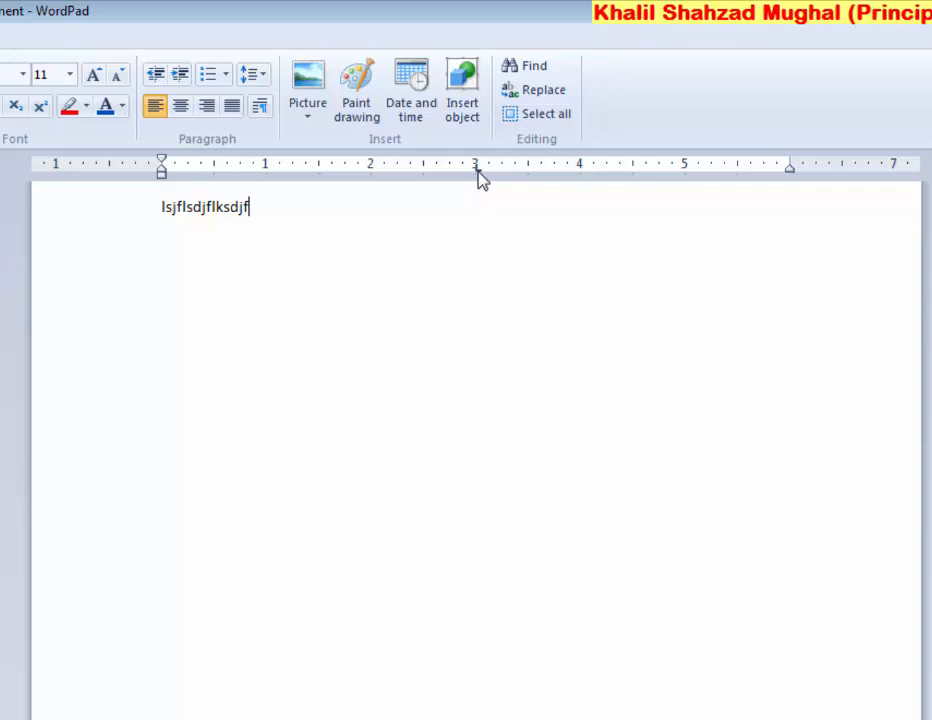
key(Tab)
text(dlsfjlsdkjfklsdj )
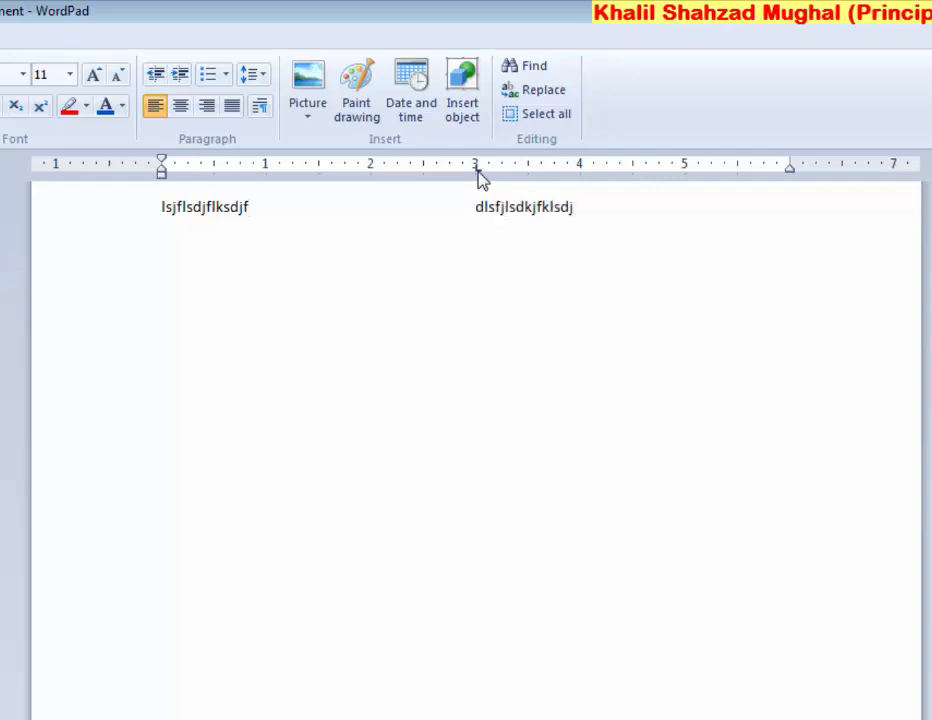
text(sljflksdjlfkjs)
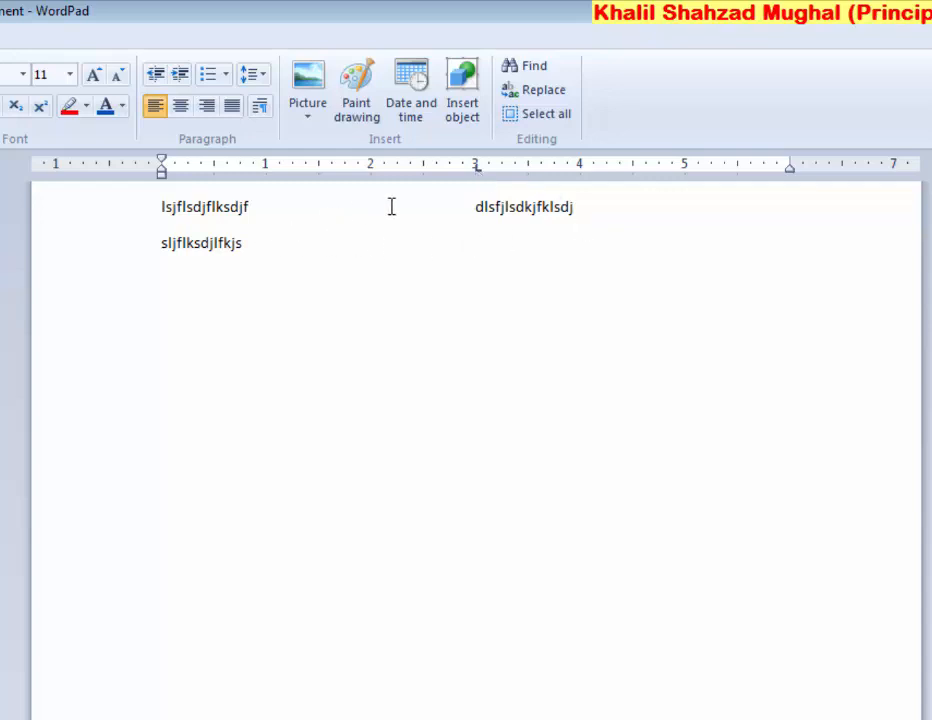
text(sdjfklsdjfklsdjklf)
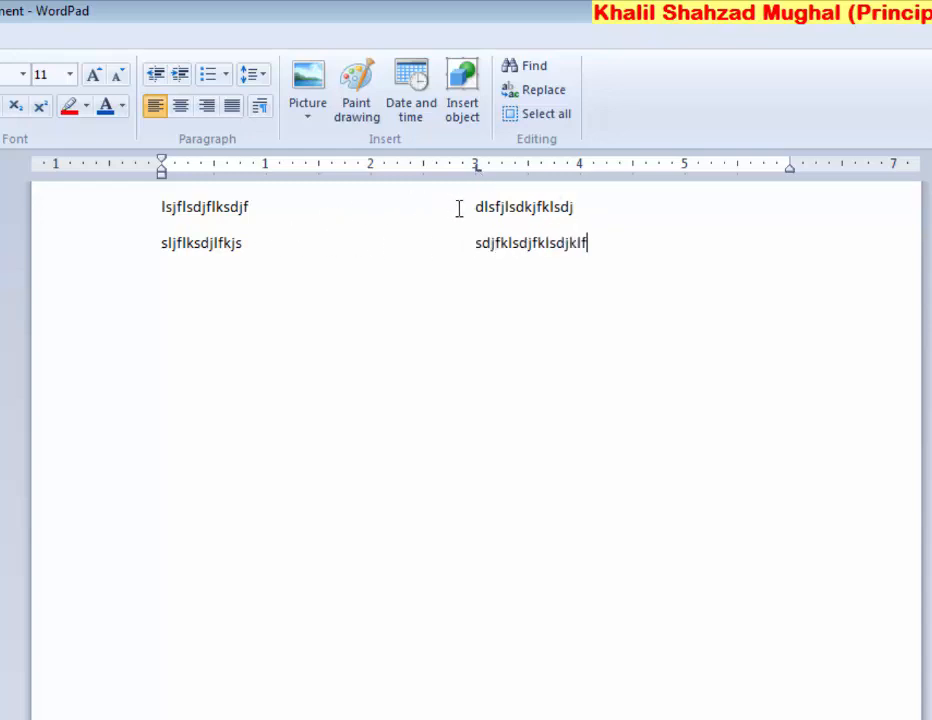
key(Return)
text(lsdflkjsdklfjsdlkfjlksd)
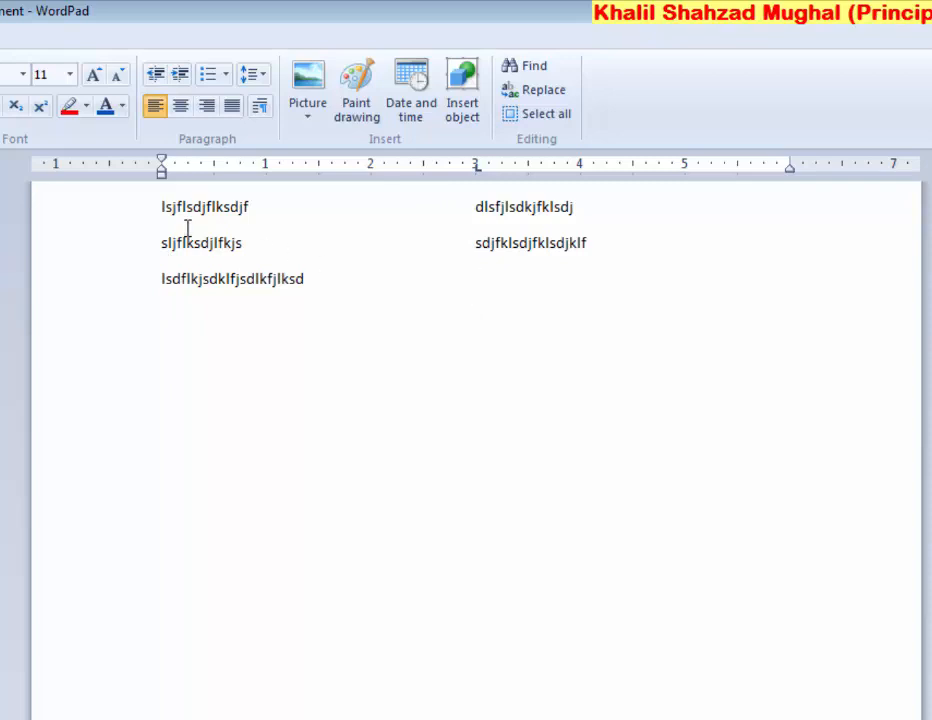
drag(304, 282, 171, 213)
key(Delete)
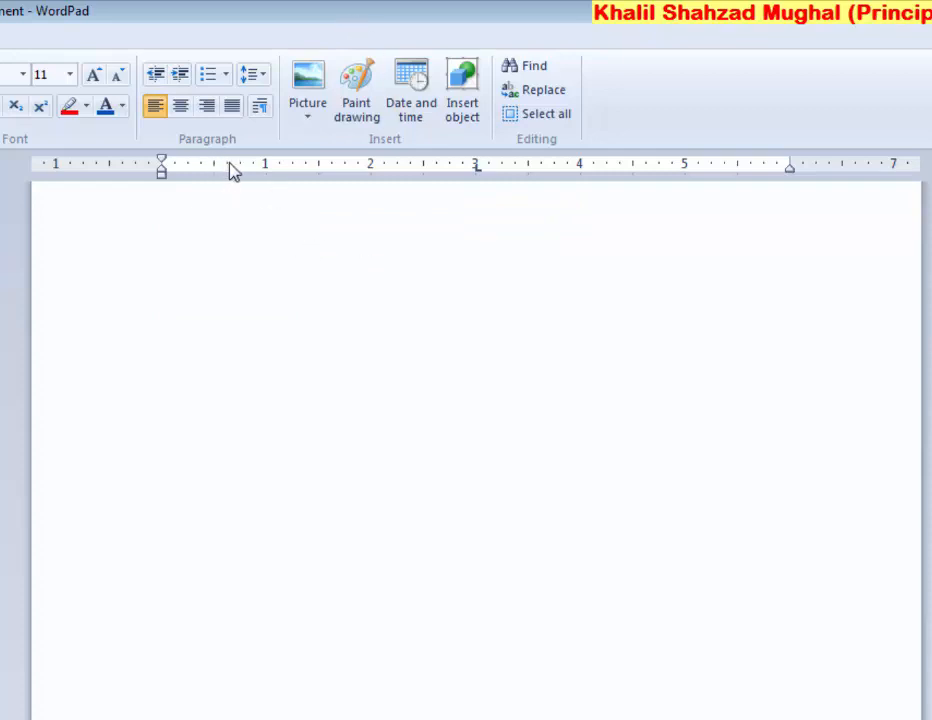
Clear the existing 3-inch tab stop in the Tabs dialog
click(258, 107)
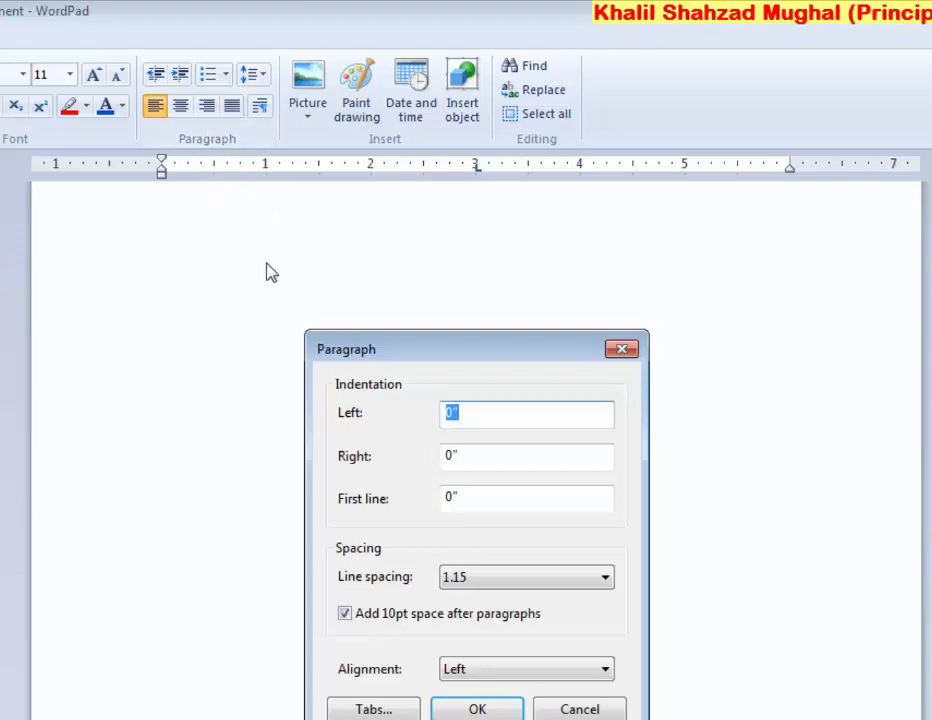
click(374, 709)
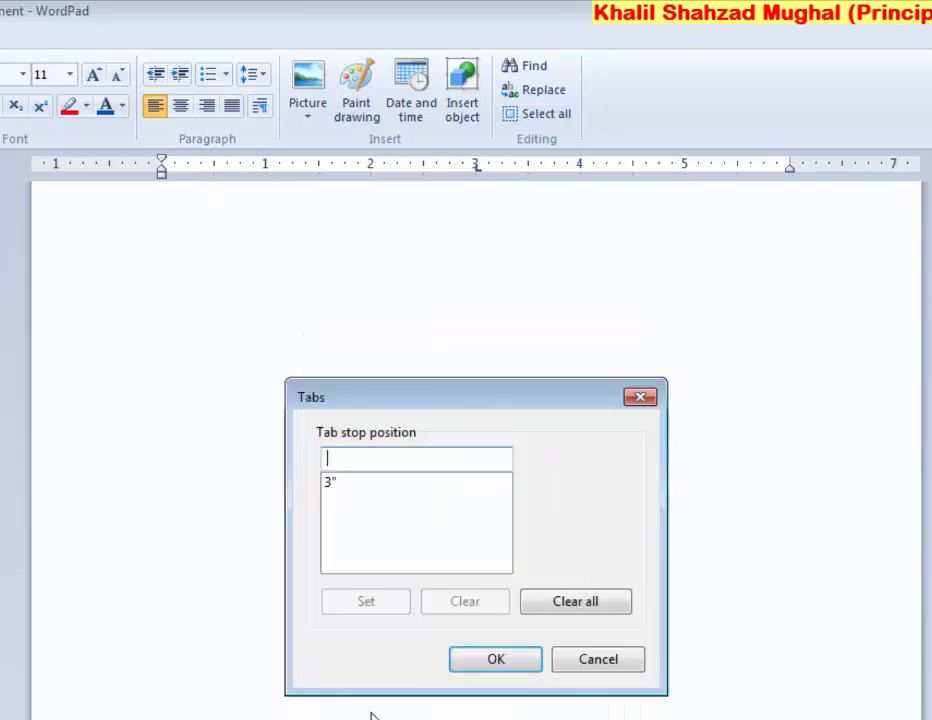
click(343, 482)
key(Delete)
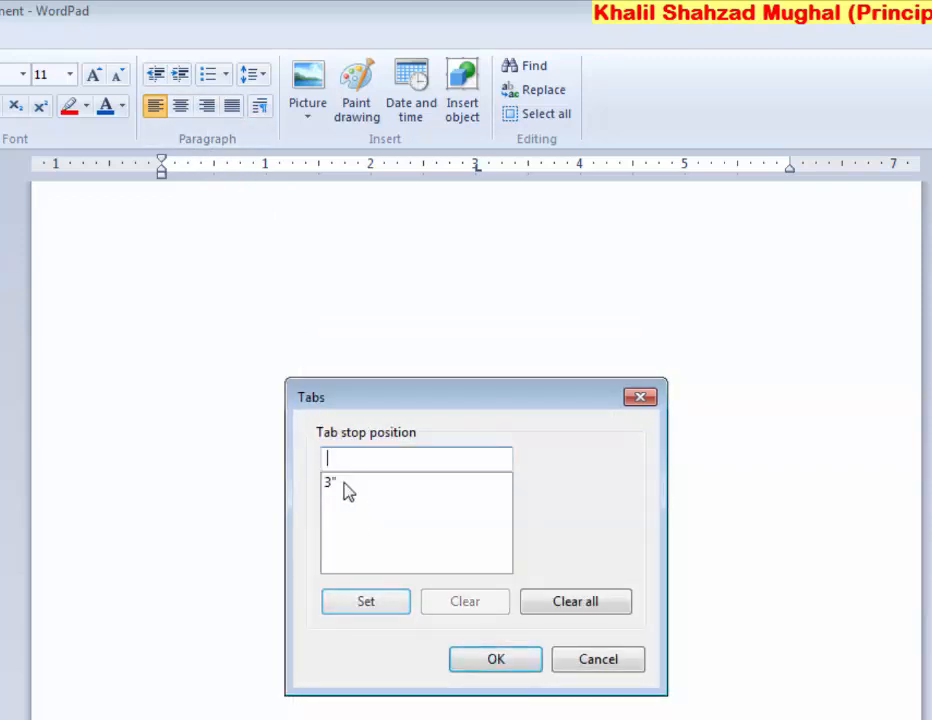
click(333, 487)
key(Delete)
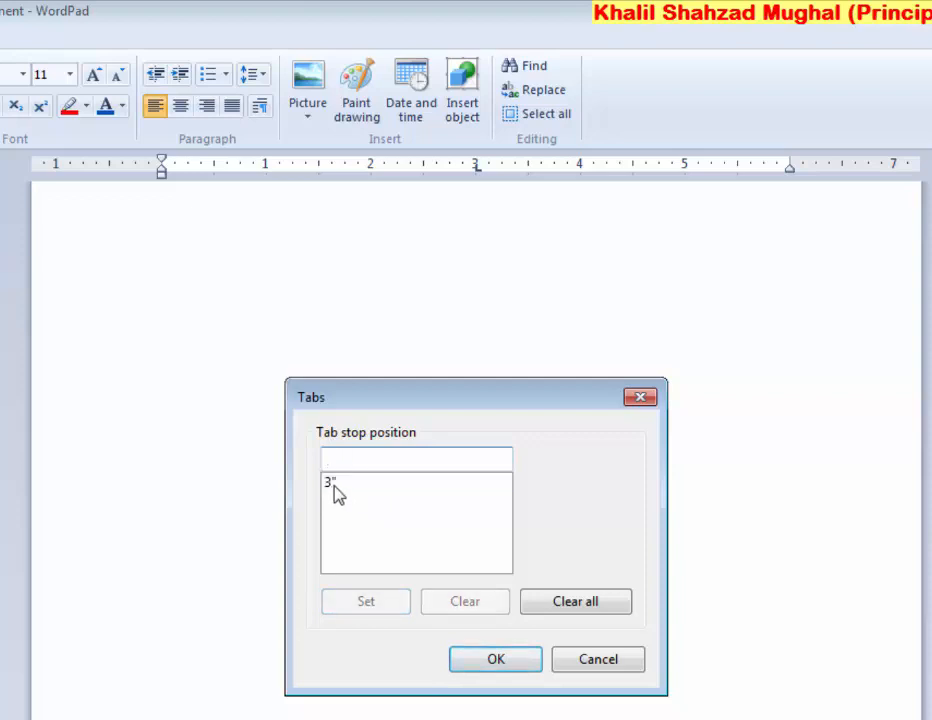
click(333, 485)
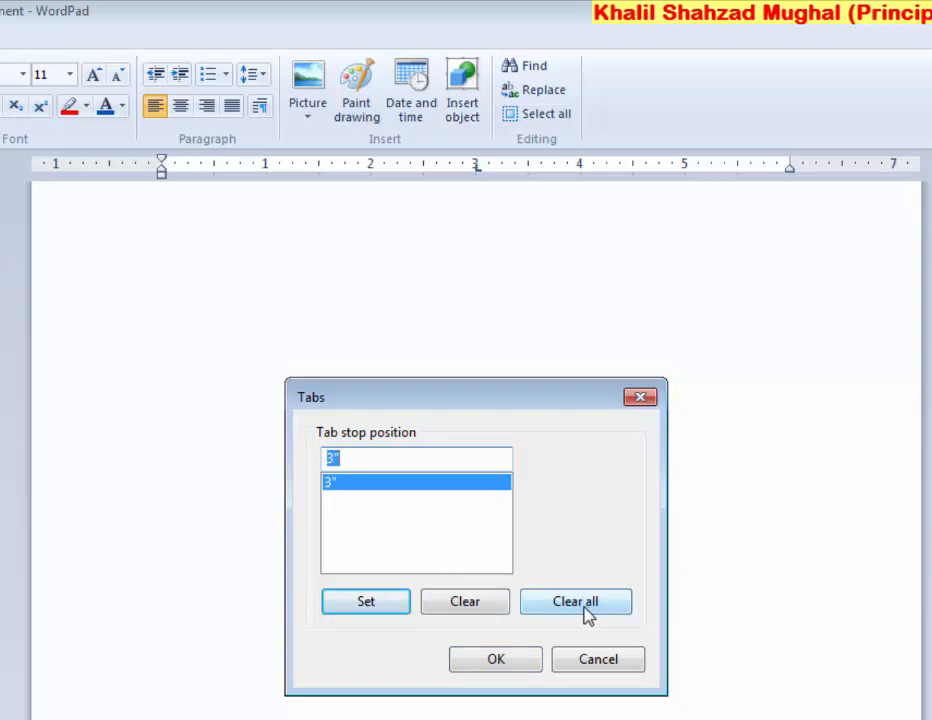
click(463, 603)
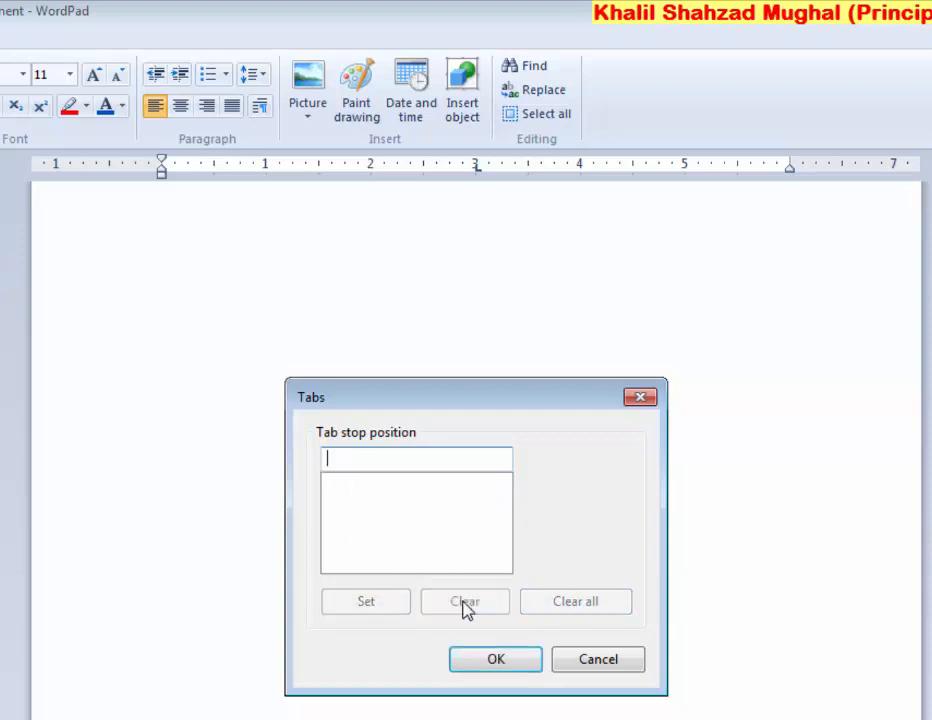
drag(396, 407, 390, 454)
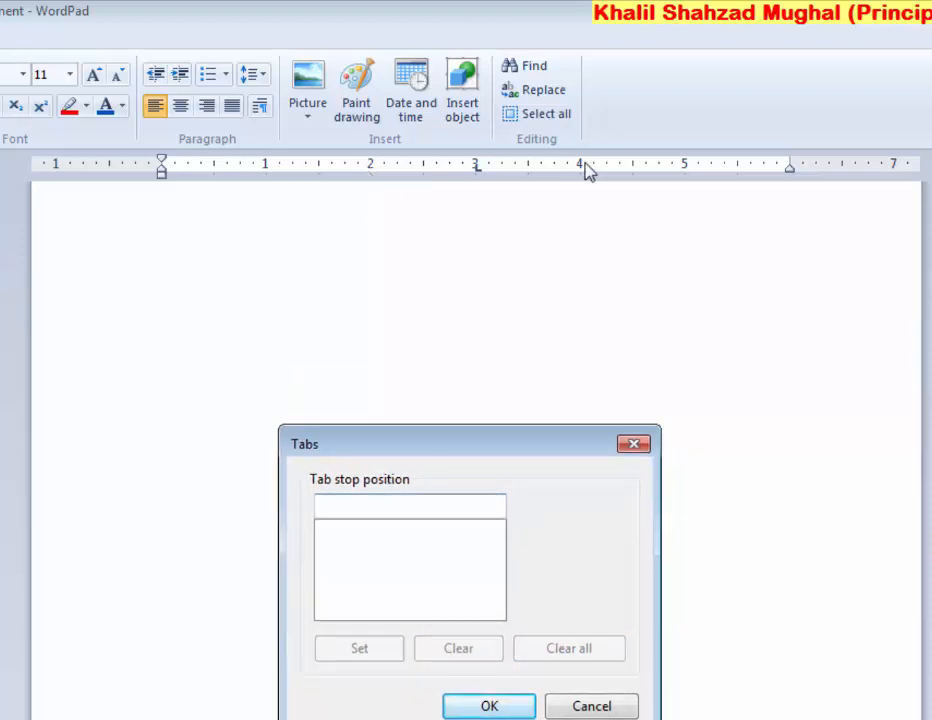
Add tab stops at 2 and 4 inches and apply them
text(2)
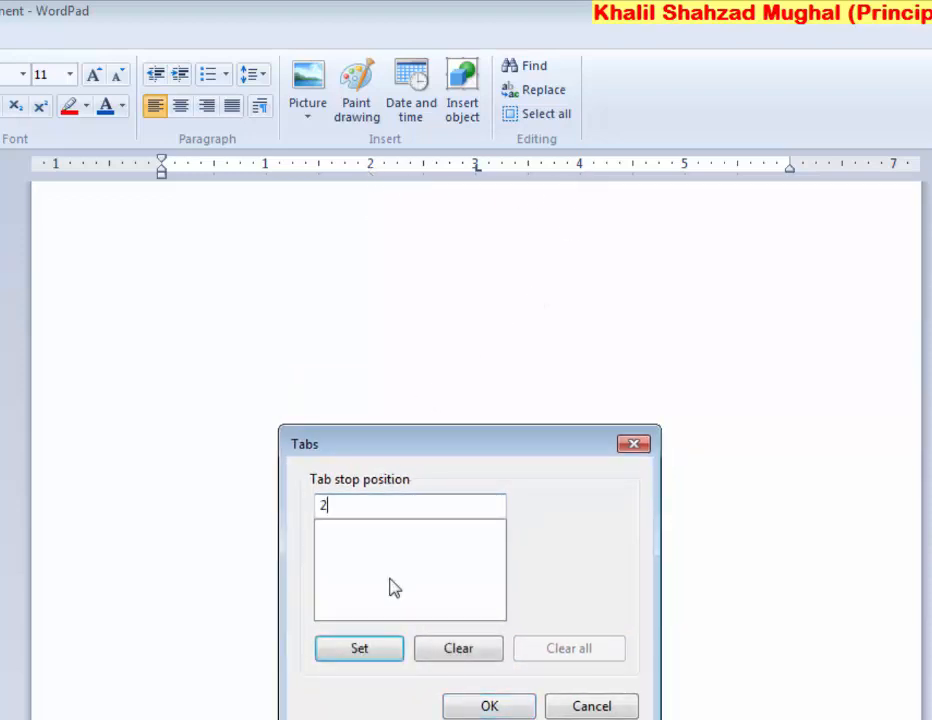
click(364, 652)
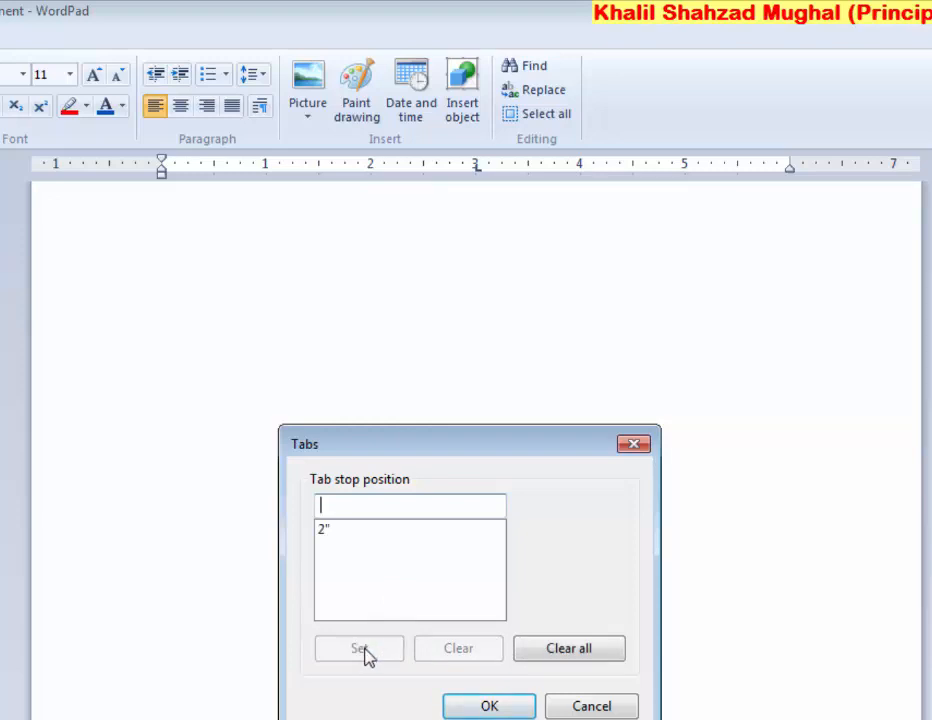
text(4)
click(362, 652)
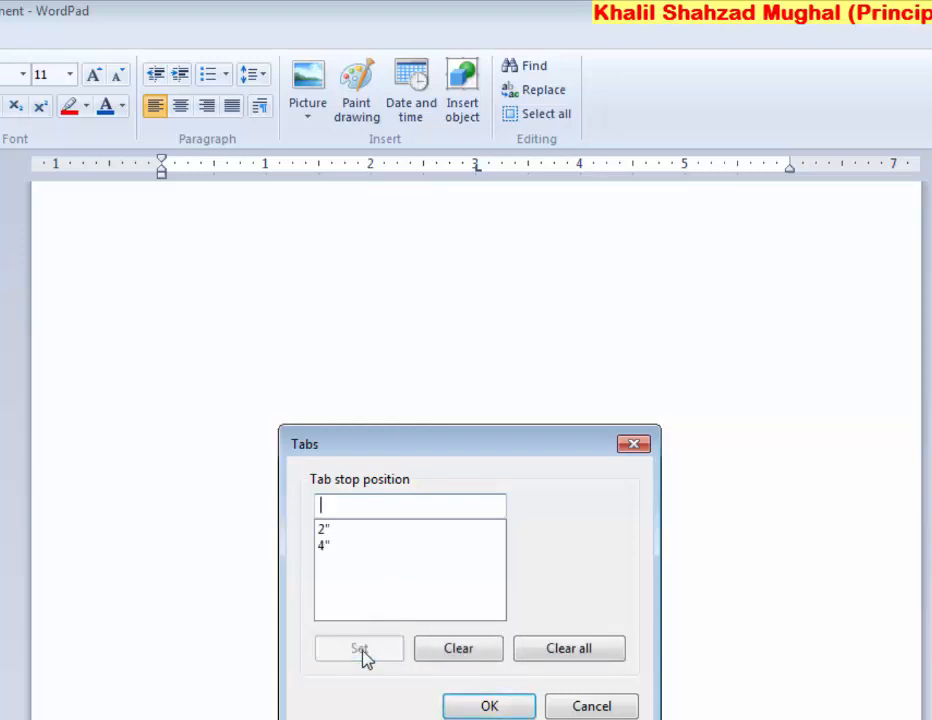
click(483, 705)
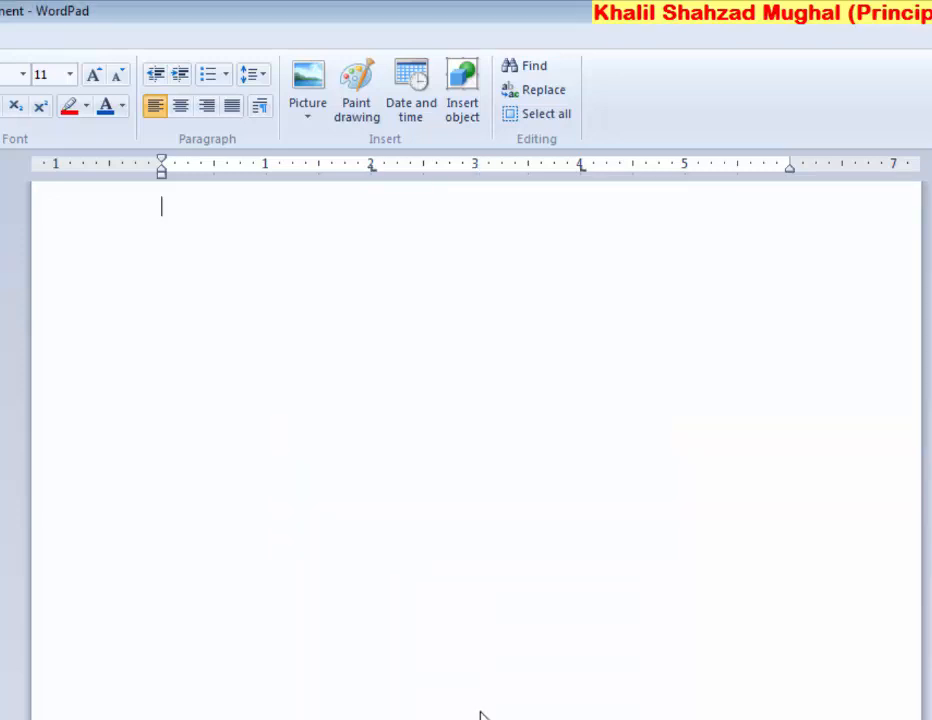
Type the first rows of placeholder text in three columns at the 2- and 4-inch stops
text(lsdjflkdjsl)
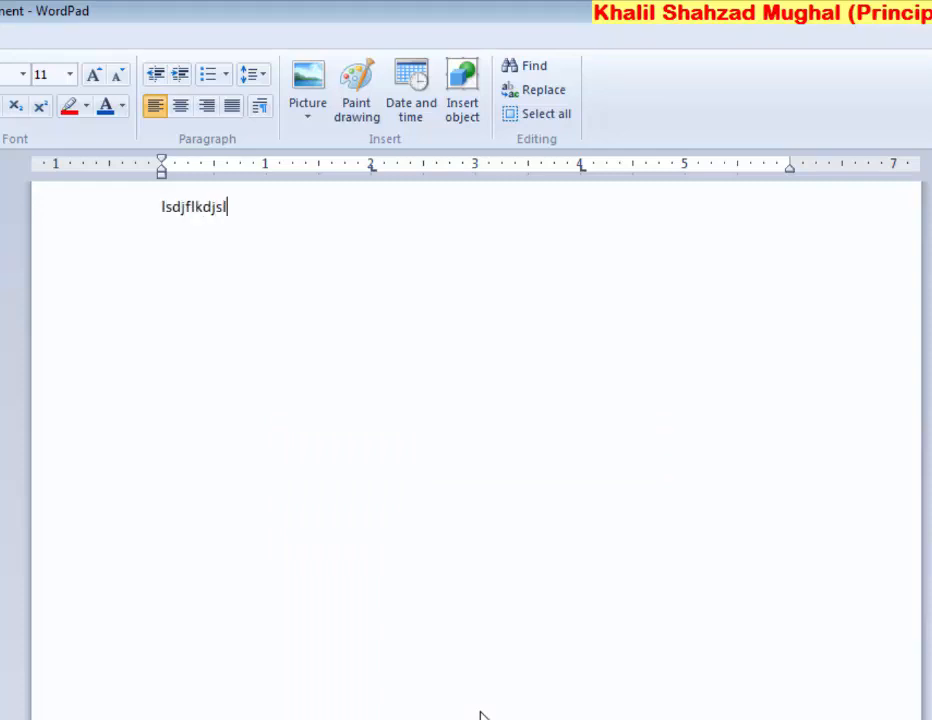
key(Tab)
text(ldfjlsdfjlksdj	)
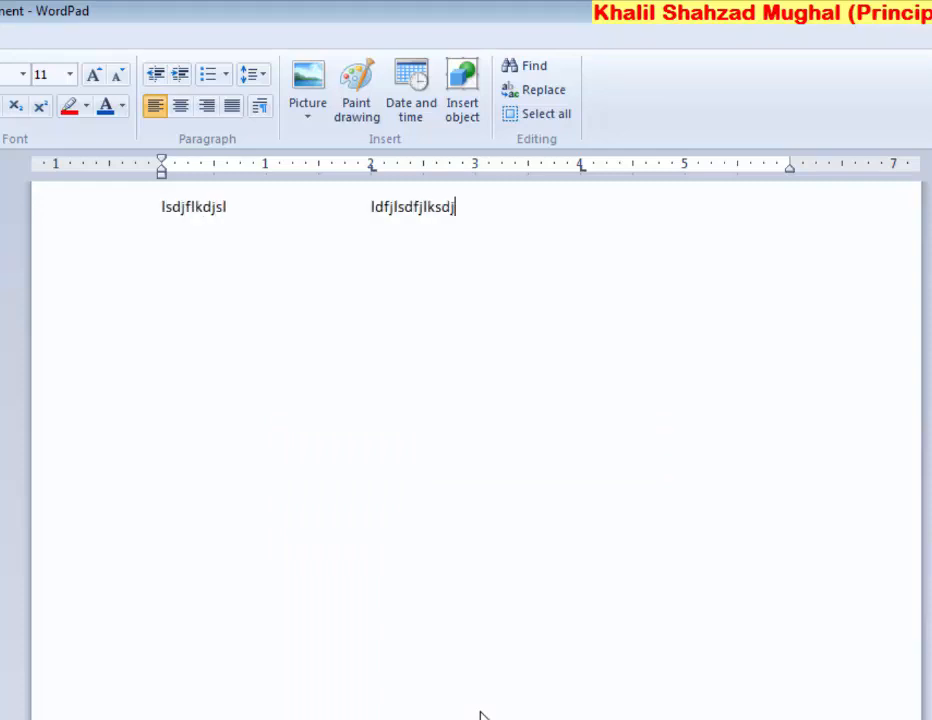
text(dlfjlsdfjlsdk )
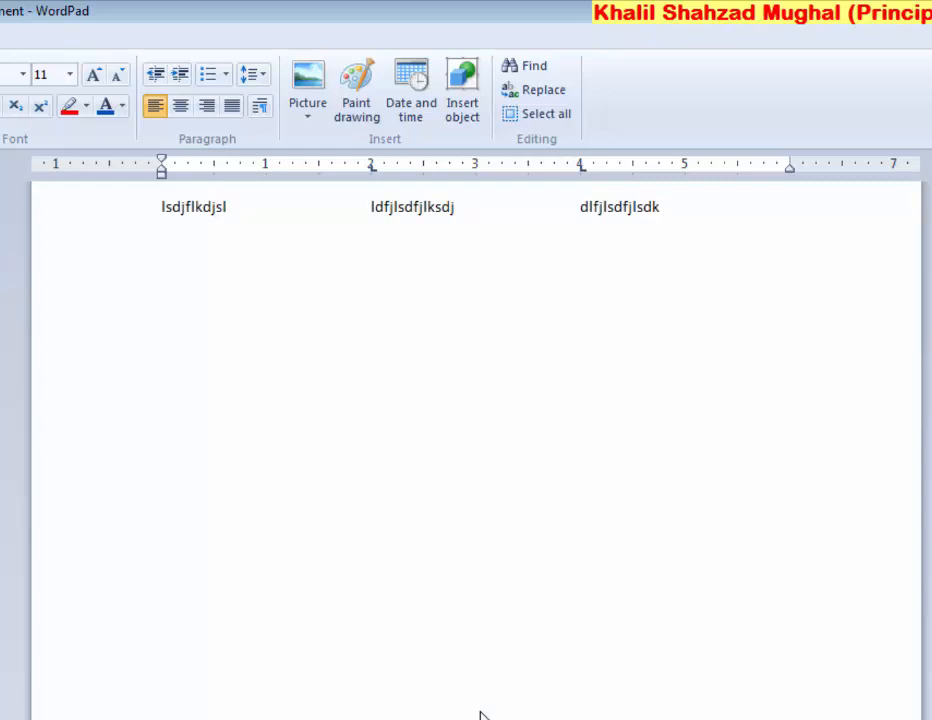
text(lsdjflksdjf	)
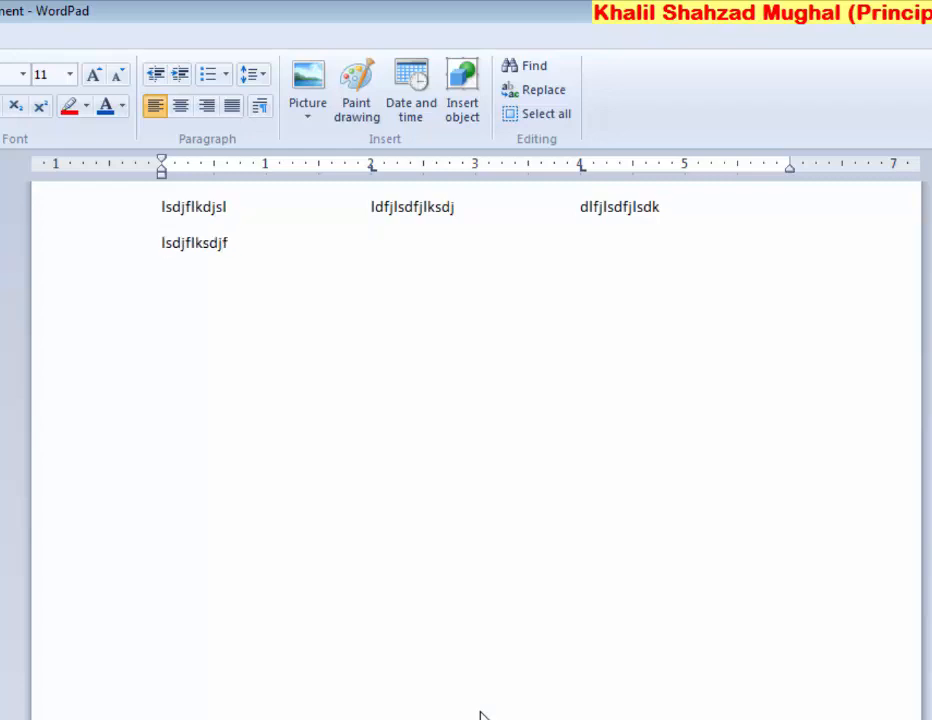
text(lsdjflsdj	)
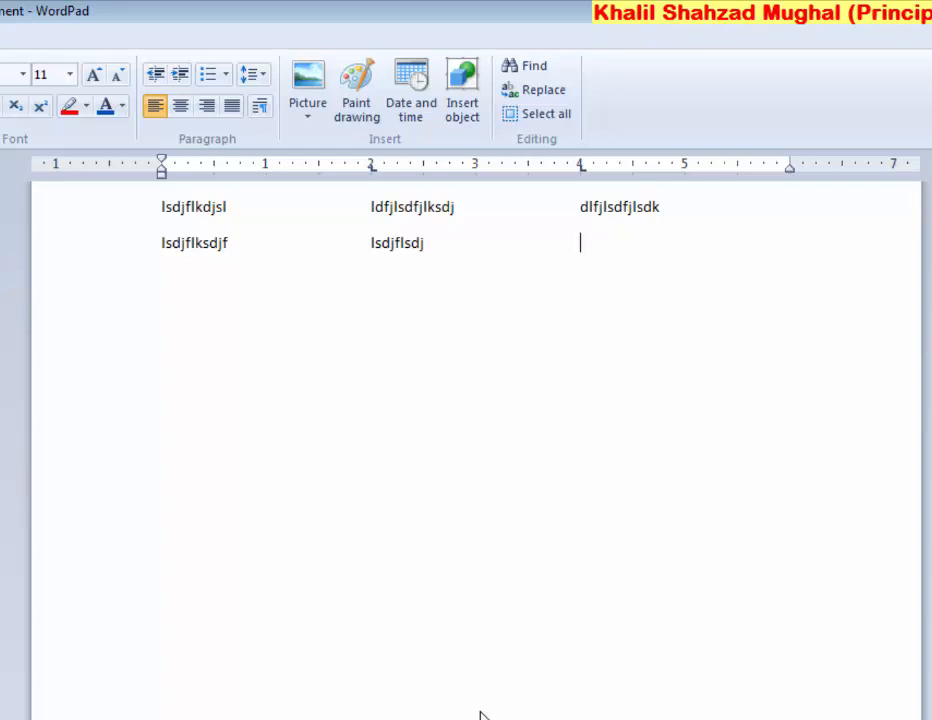
text(lsdfjls)
text(lsjf)
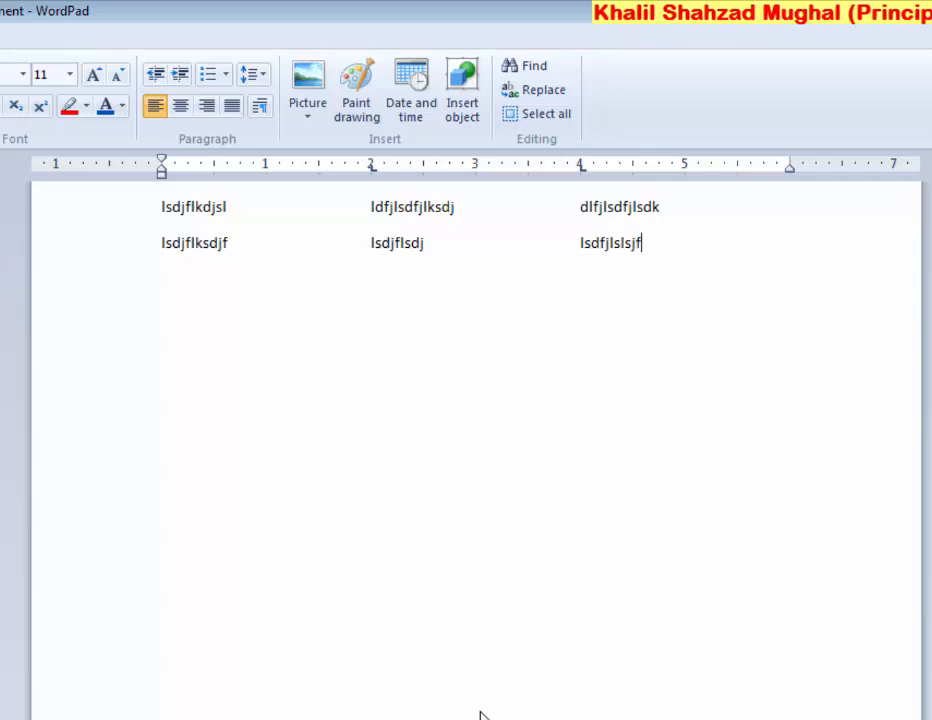
text(lksdjfklsdjflkjsdklfjsdlkfjlsdkjfklsdjflksdjflksdjflksdjfk)
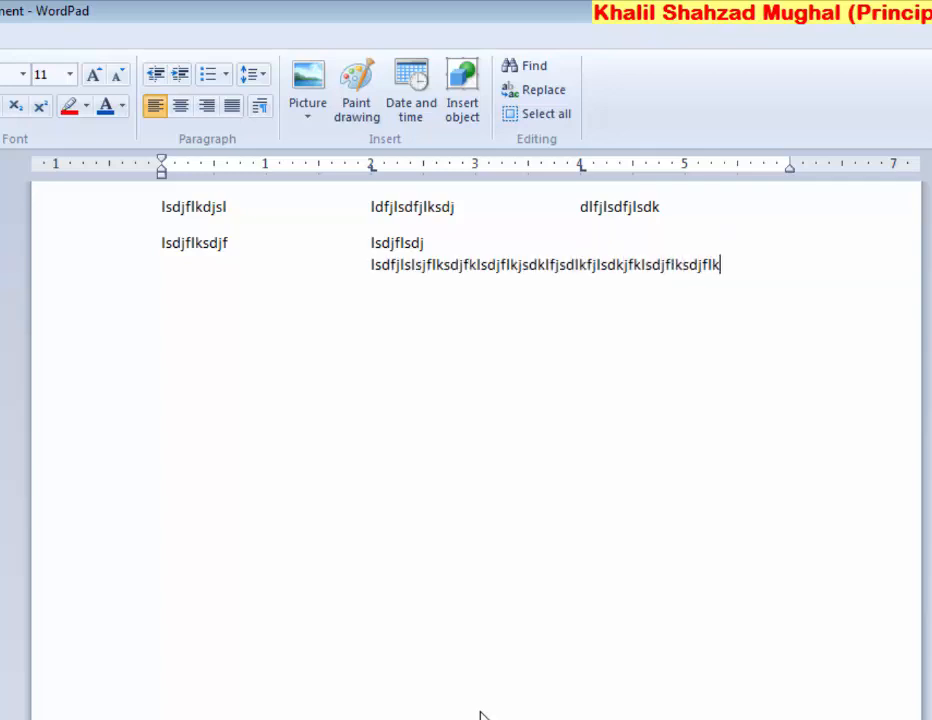
key(Return)
Correct the third row's overlong entries, finish its columns, and begin a fourth row
text(lsdjklfjsdklfjsdlkfjlsdkjflksdj)
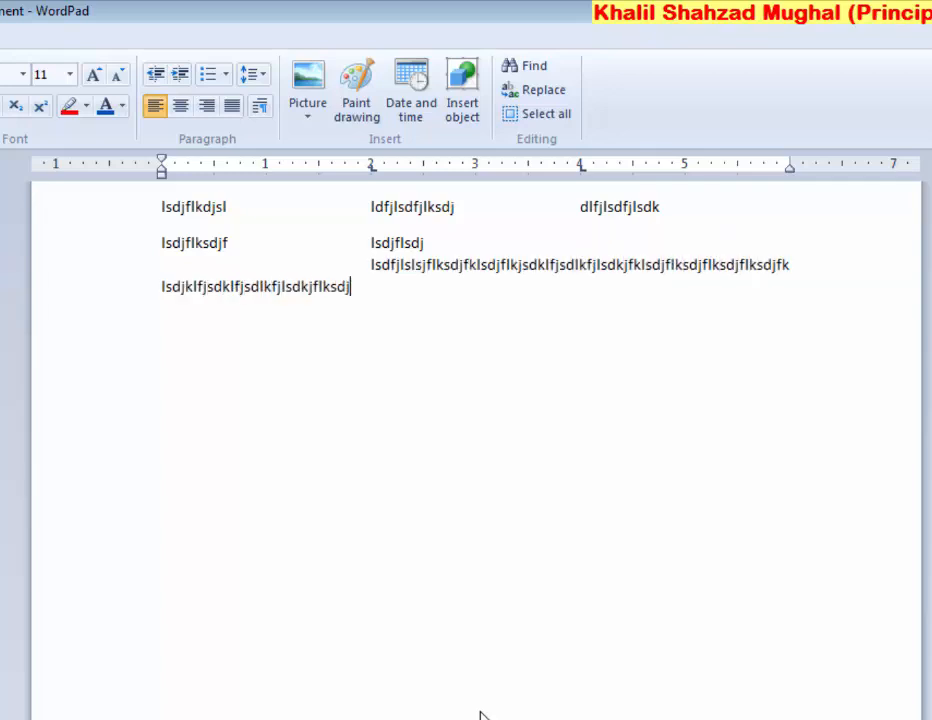
key(BackSpace)
key(BackSpace)
key(BackSpace)
key(BackSpace)
key(BackSpace)
key(BackSpace)
key(BackSpace)
key(BackSpace)
key(BackSpace)
key(BackSpace)
key(BackSpace)
key(BackSpace)
key(BackSpace)
key(BackSpace)
key(BackSpace)
key(BackSpace)
key(BackSpace)
key(BackSpace)
key(BackSpace)
key(BackSpace)
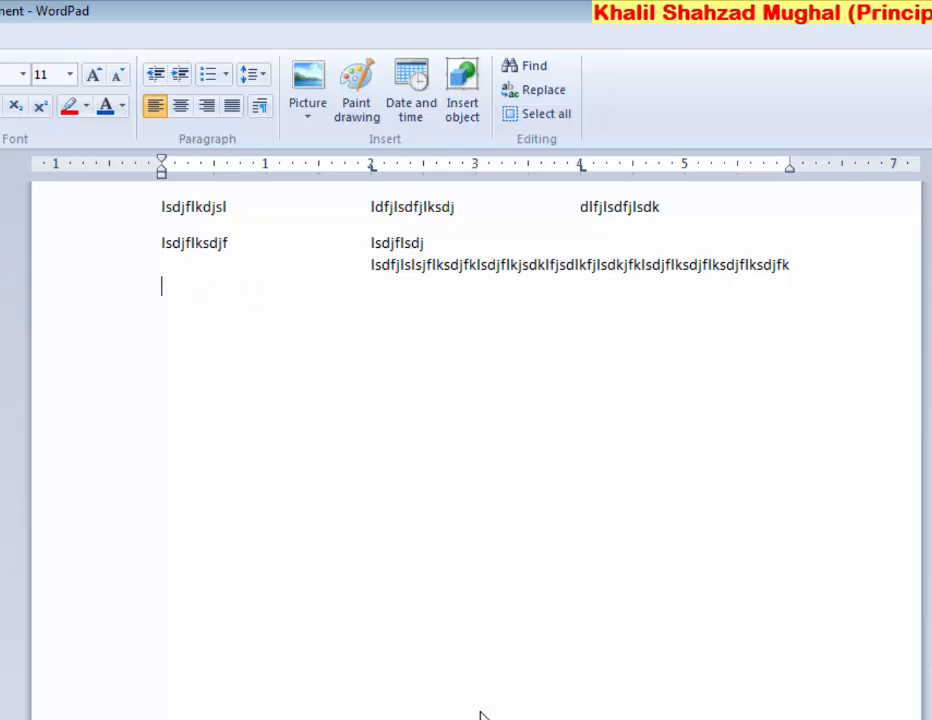
key(BackSpace)
key(BackSpace)
key(BackSpace)
key(BackSpace)
key(BackSpace)
key(BackSpace)
key(BackSpace)
key(BackSpace)
key(BackSpace)
key(BackSpace)
key(BackSpace)
key(BackSpace)
key(BackSpace)
key(BackSpace)
key(BackSpace)
key(BackSpace)
key(BackSpace)
key(BackSpace)
key(BackSpace)
key(BackSpace)
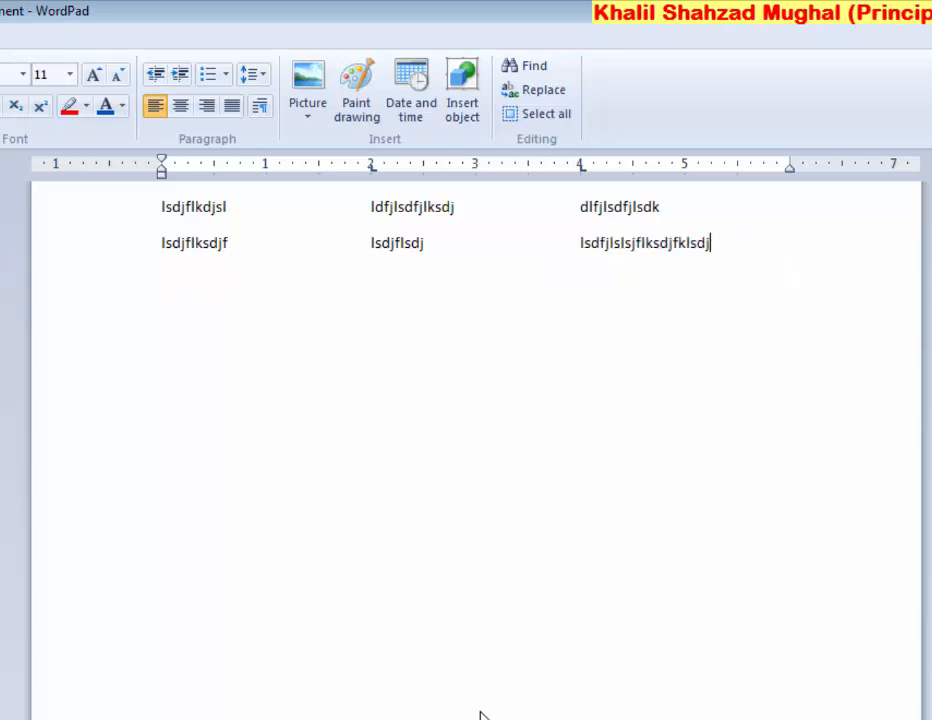
text(sdjflkjsdlkfjsdl	slkdfjklsdjf)
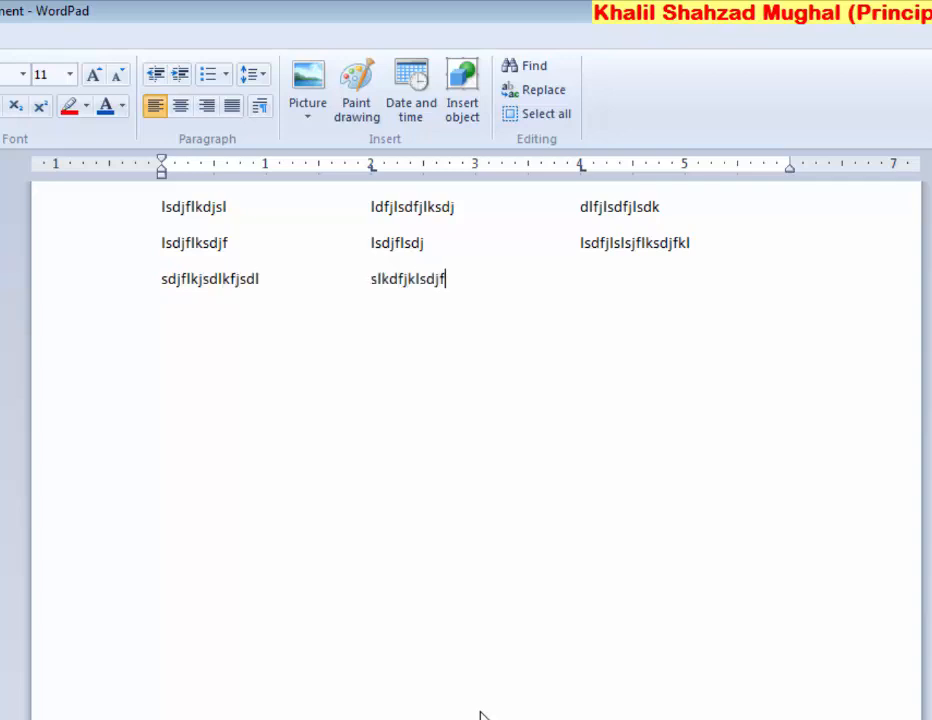
key(Tab)
text(lskdjflsdjf)
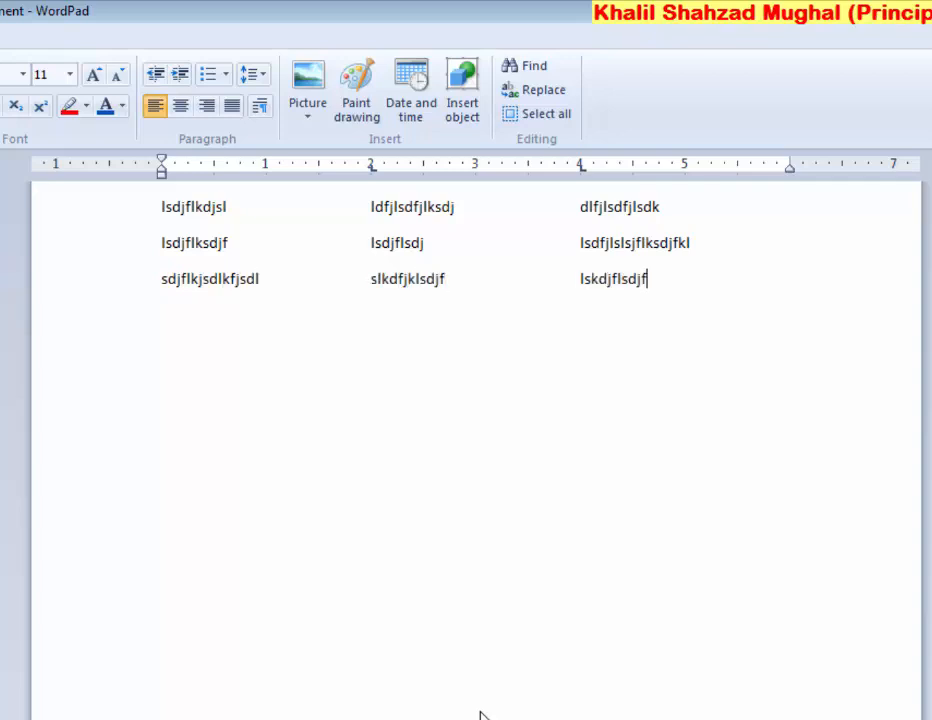
key(Return)
text(lsdjflsdj)
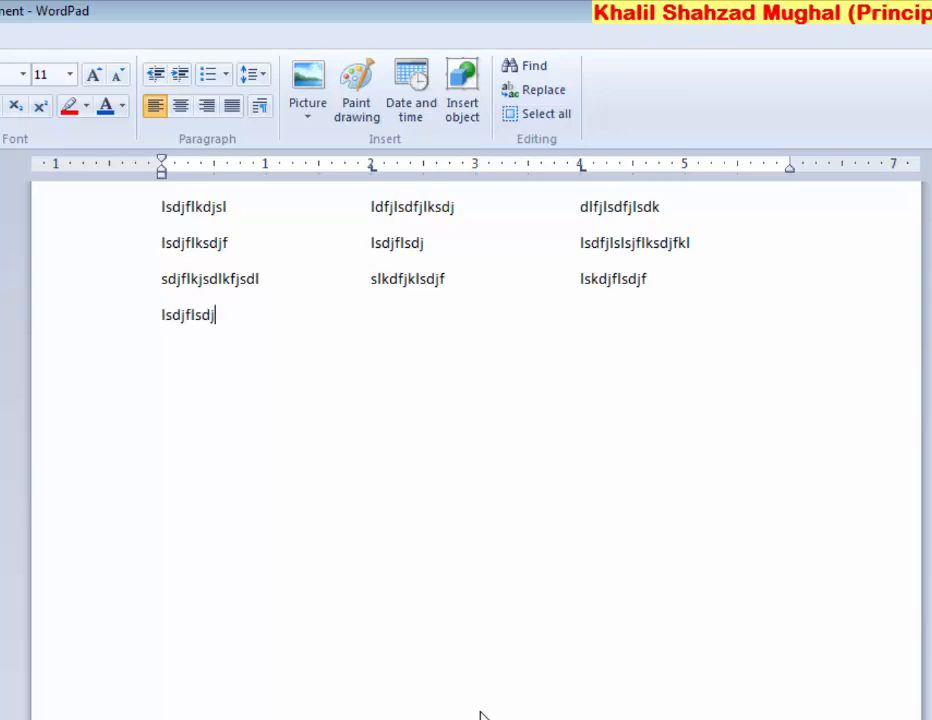
key(Tab)
click(259, 108)
click(350, 709)
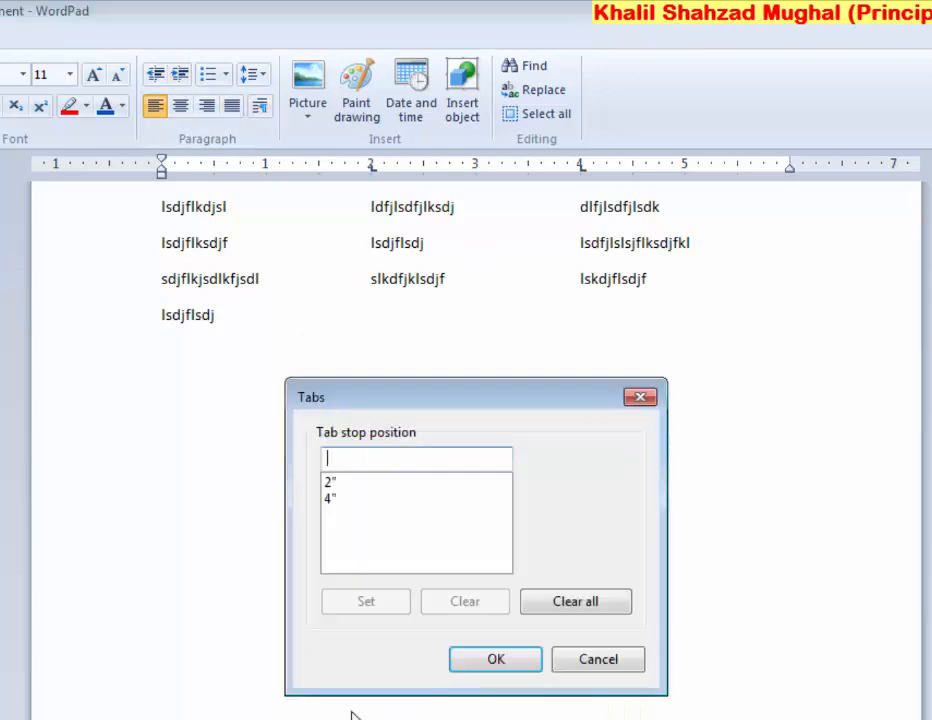
drag(389, 406, 410, 428)
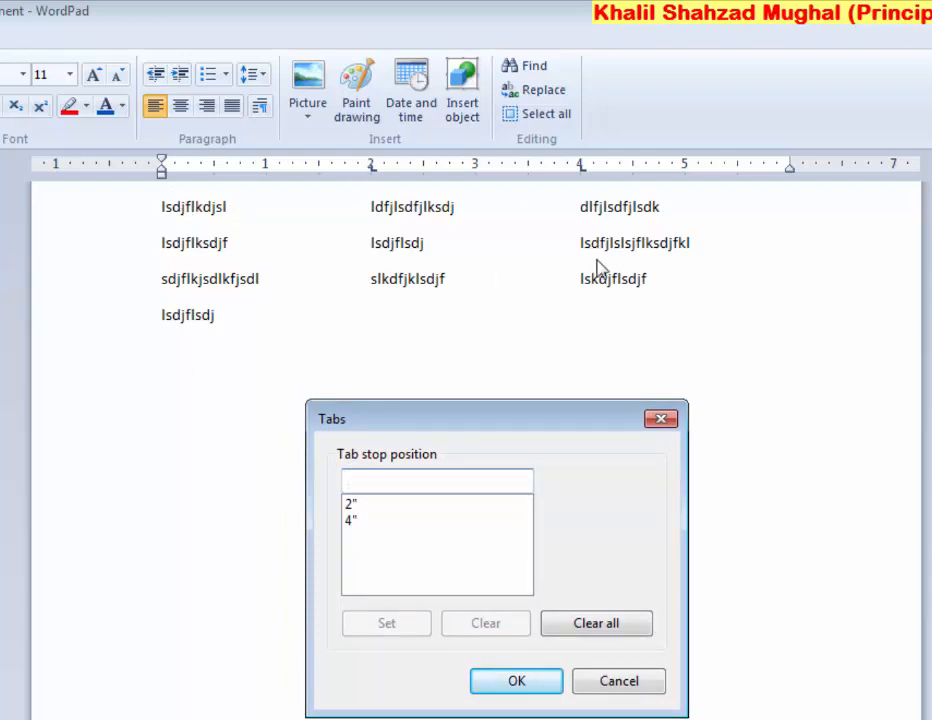
click(609, 681)
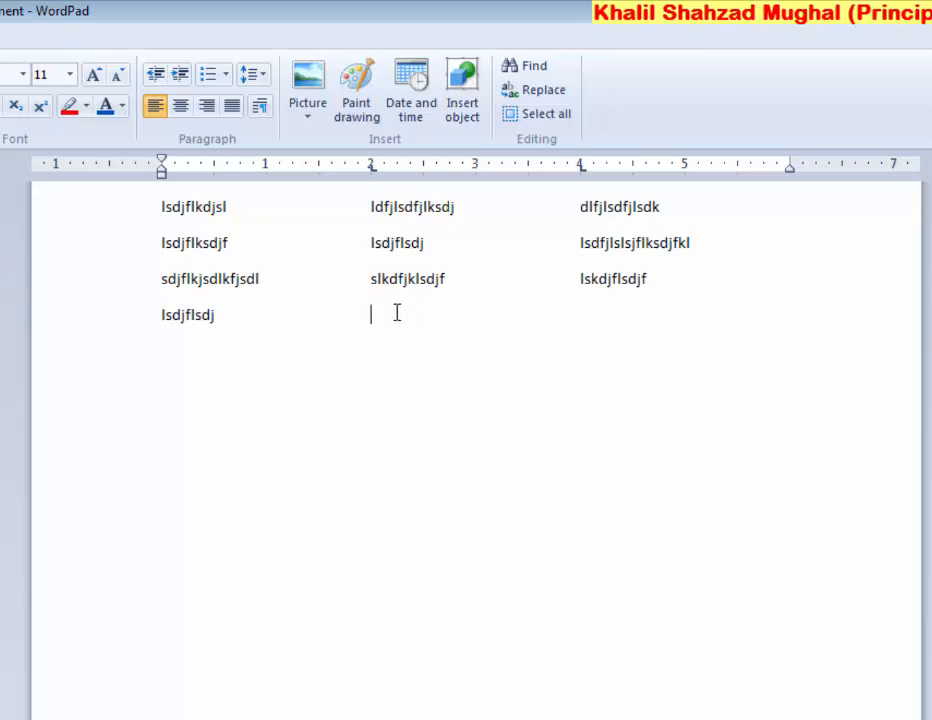
Delete the tabbed text and start a new document without saving the old one
drag(341, 305, 196, 214)
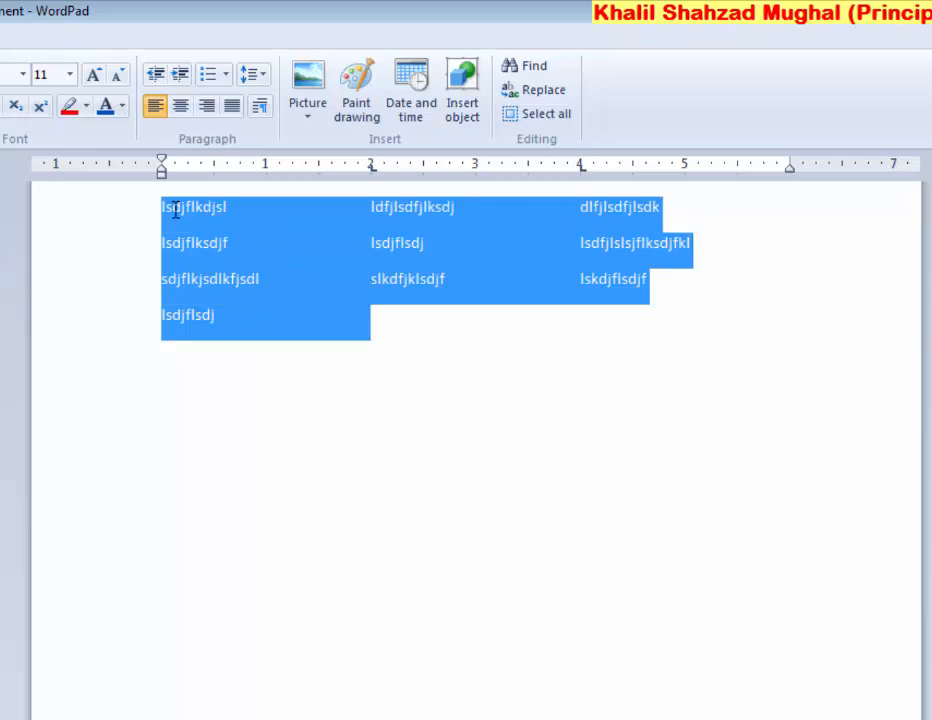
key(Delete)
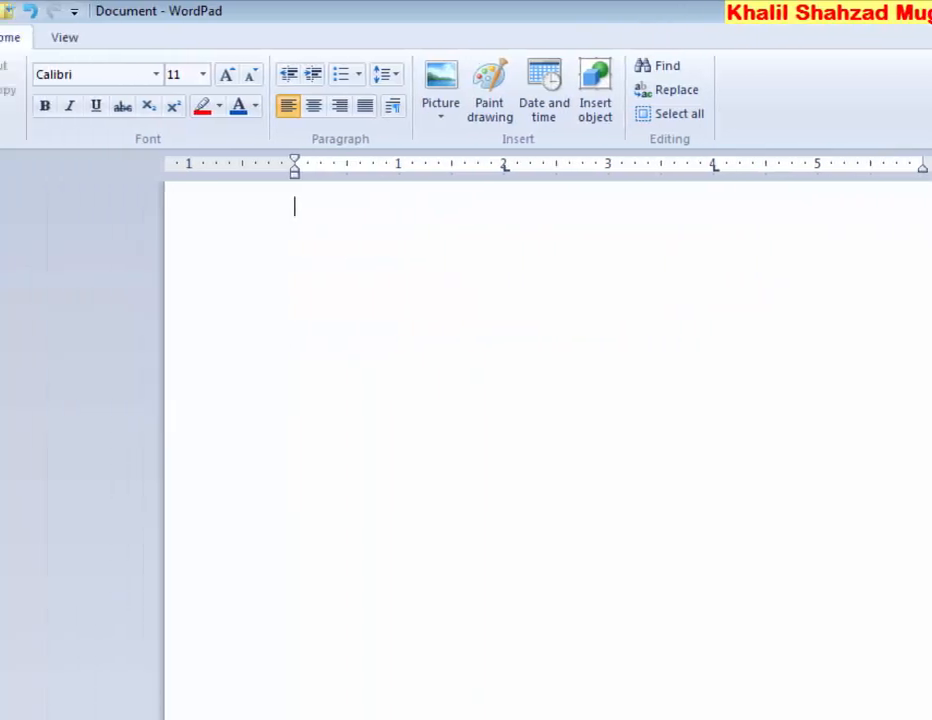
click(22, 38)
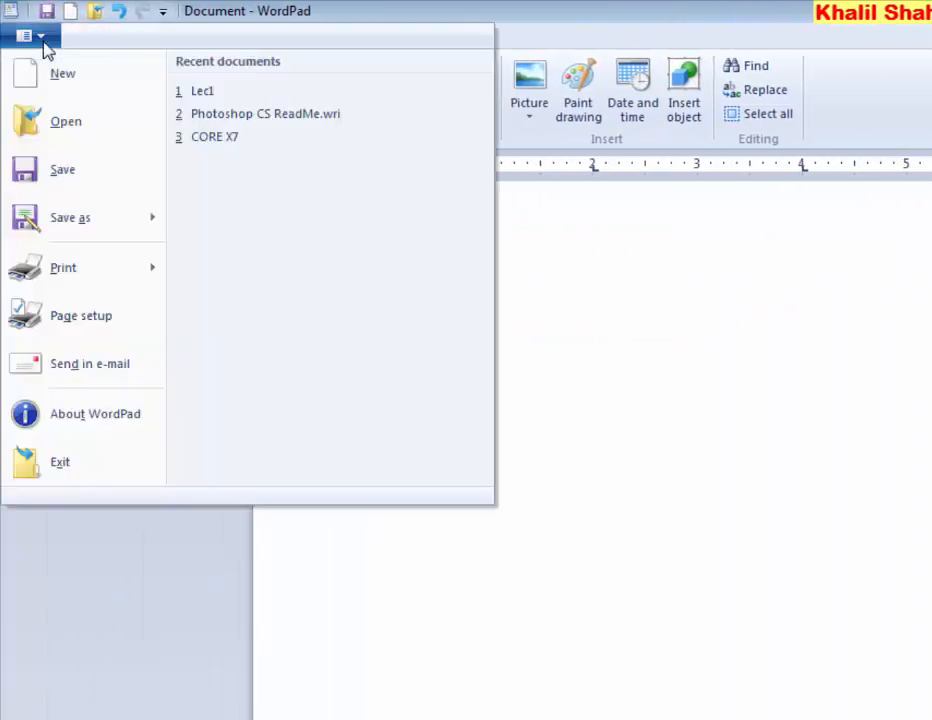
click(56, 73)
click(733, 549)
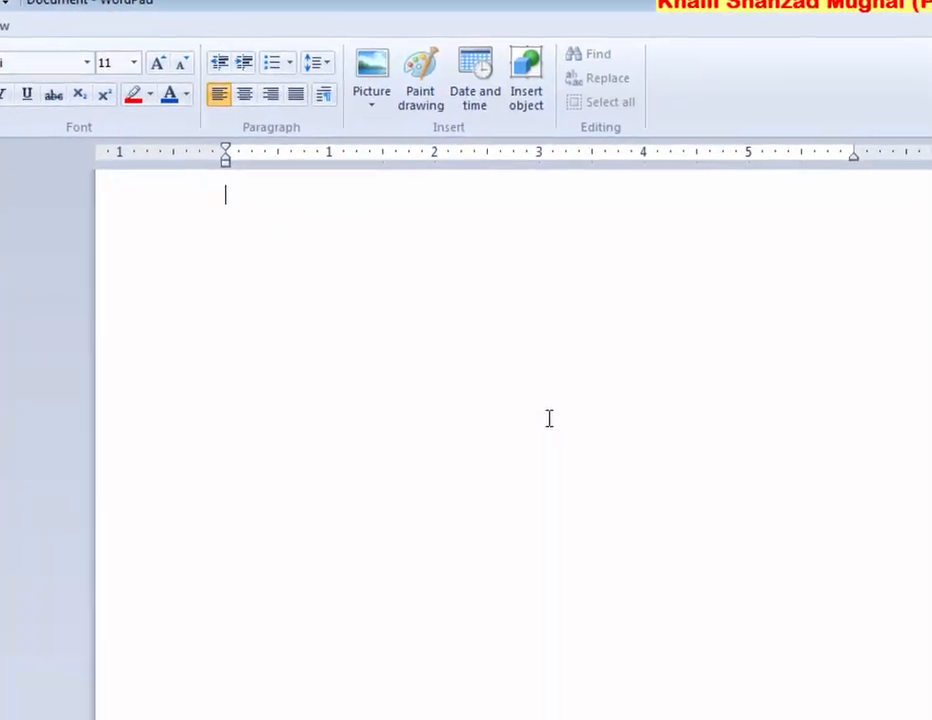
Type two rows of space-separated column text, then select and delete them
text(ldjfldsjflkjsdlfk    )
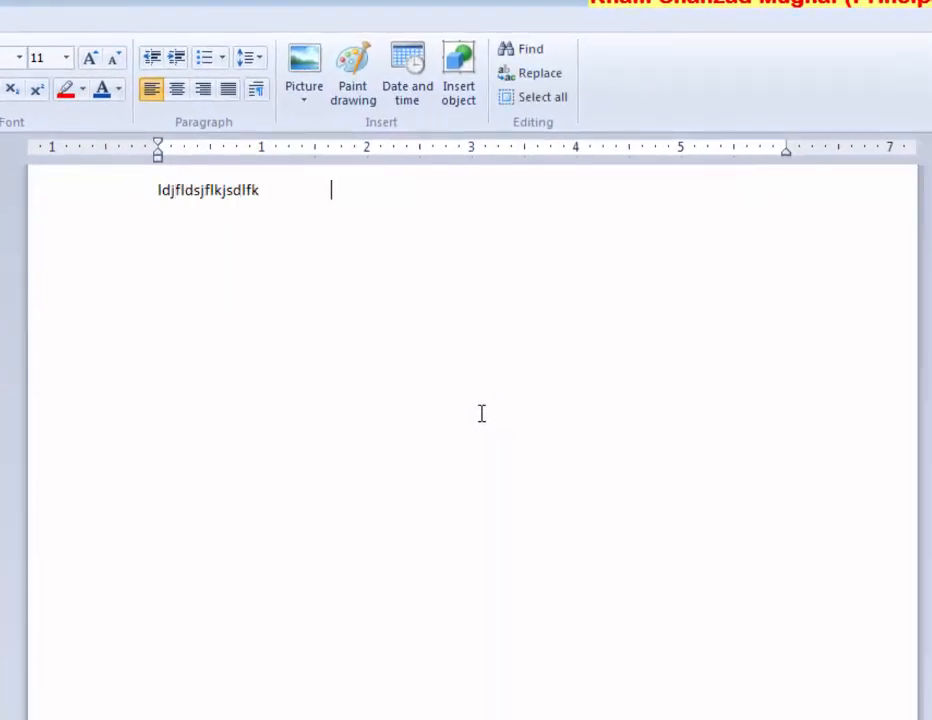
text(                        skdjflksdjflk )
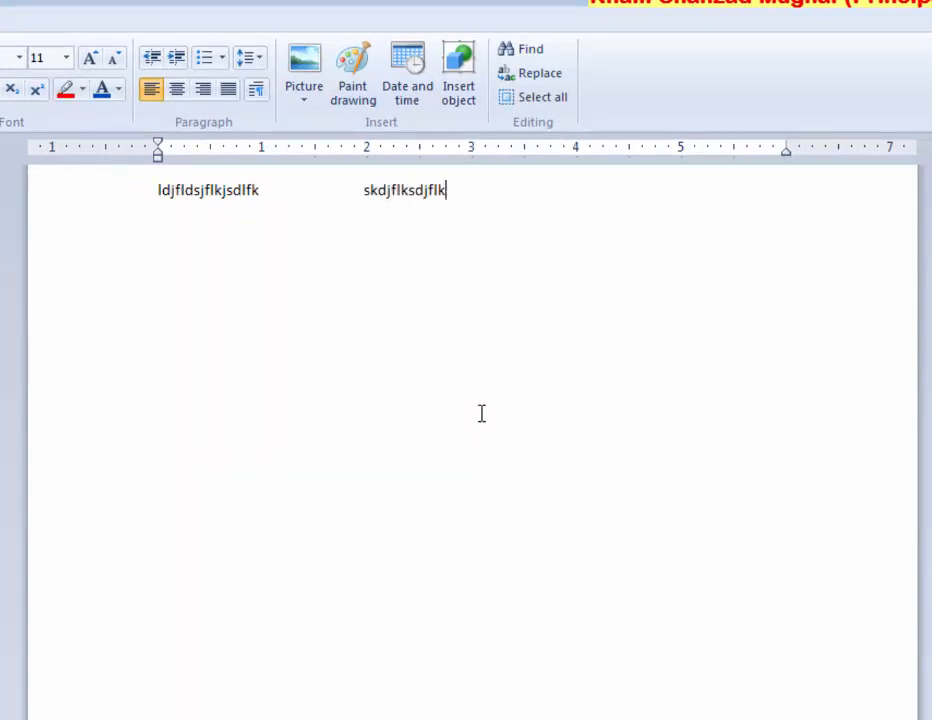
text(                         sdlkfjklsdfjlksdj)
key(Return)
text(lksdjfklsdjfkl)
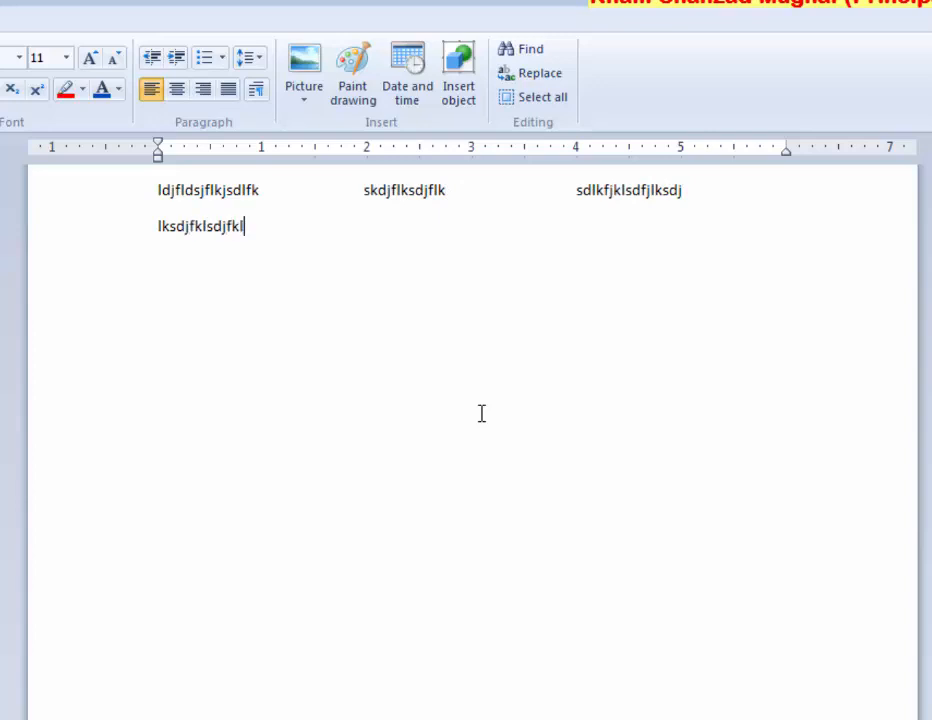
text(sdj    dsfjlsd)
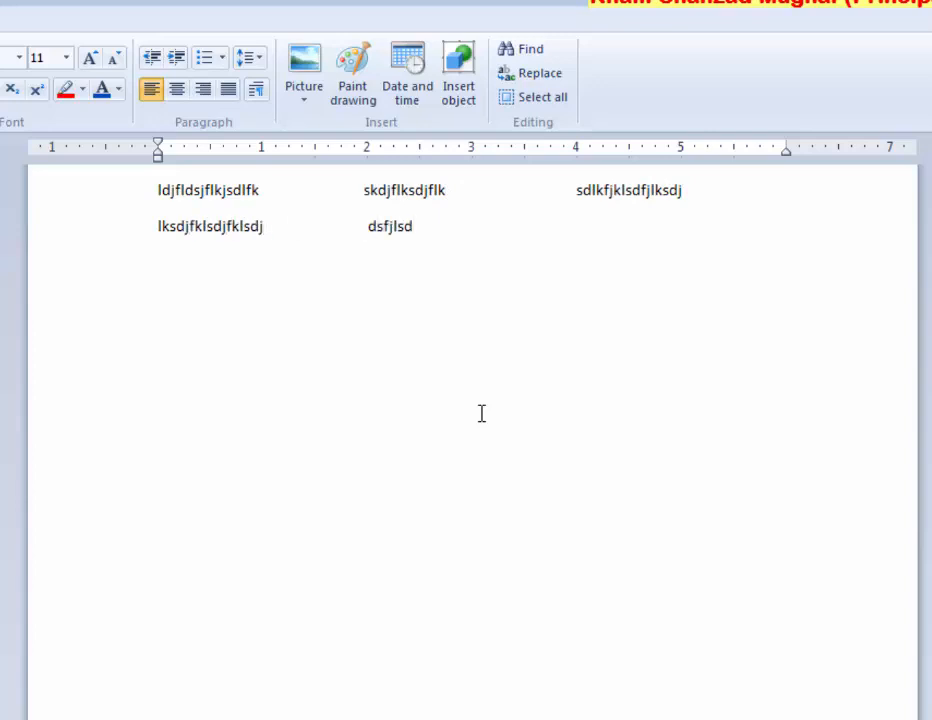
key(BackSpace)
key(BackSpace)
key(BackSpace)
key(BackSpace)
key(BackSpace)
key(BackSpace)
key(BackSpace)
text(sdjflsdj)
text(kjhdjksahdjk)
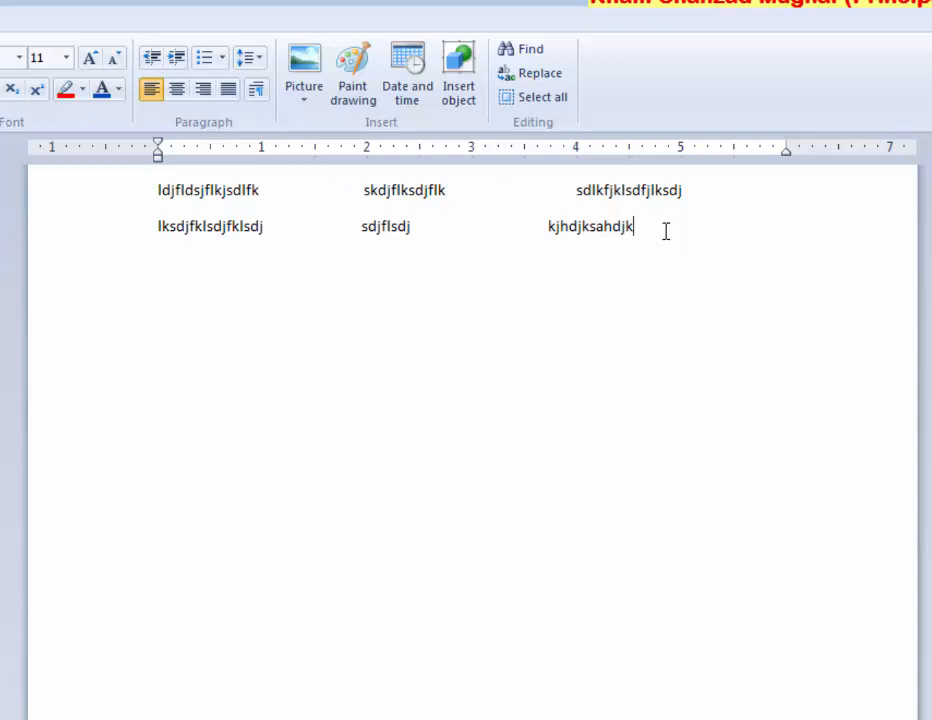
drag(665, 231, 238, 190)
key(Delete)
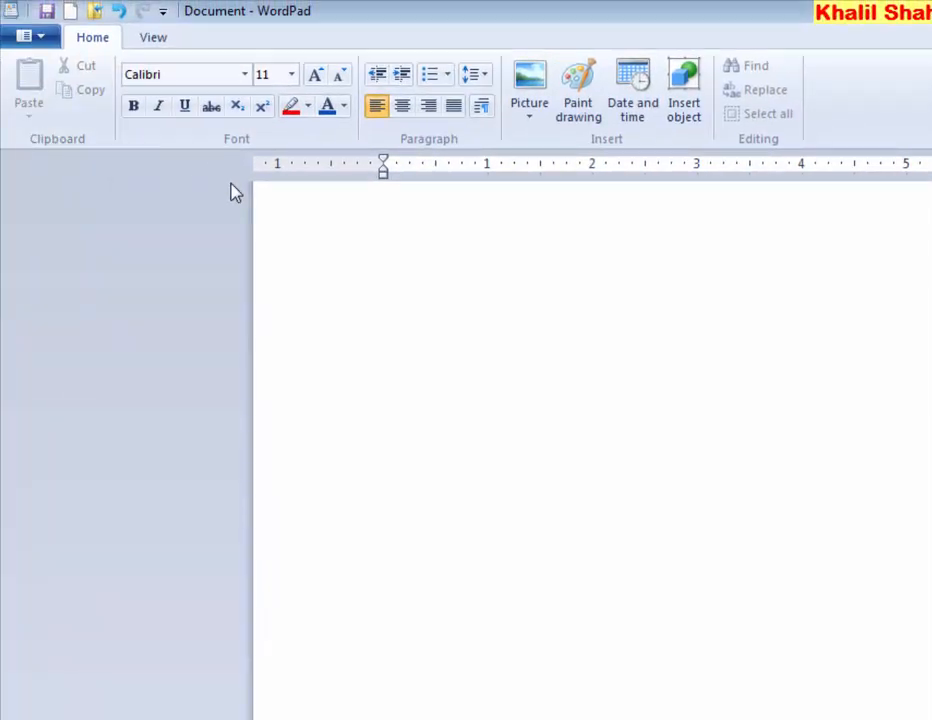
Type 'MC College' and set it to 28-point font size
text(Mc)
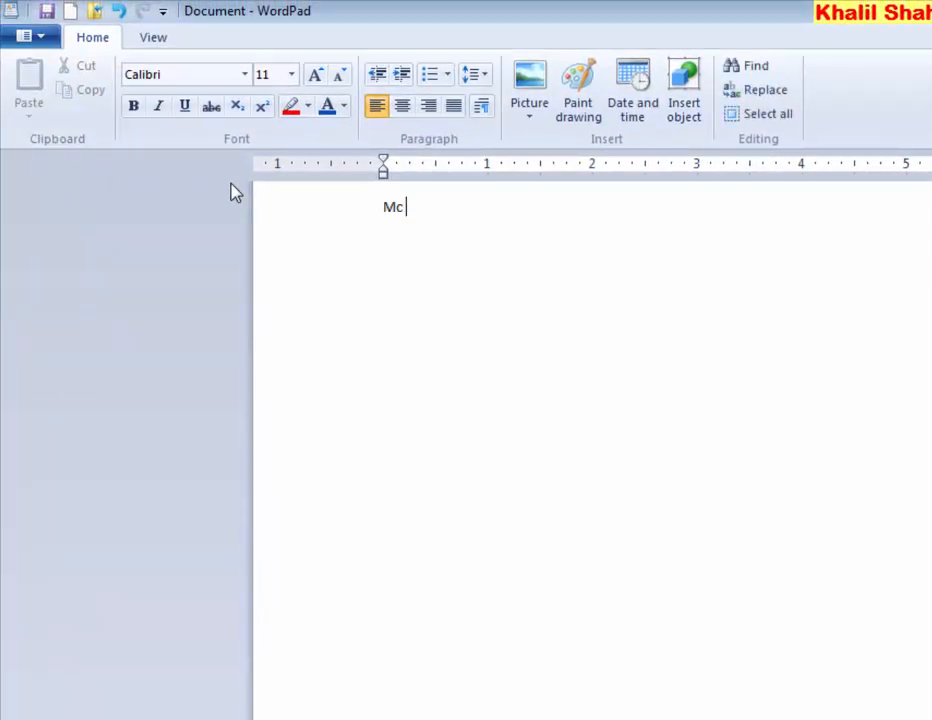
key(BackSpace)
text(C College)
drag(474, 205, 398, 208)
click(290, 74)
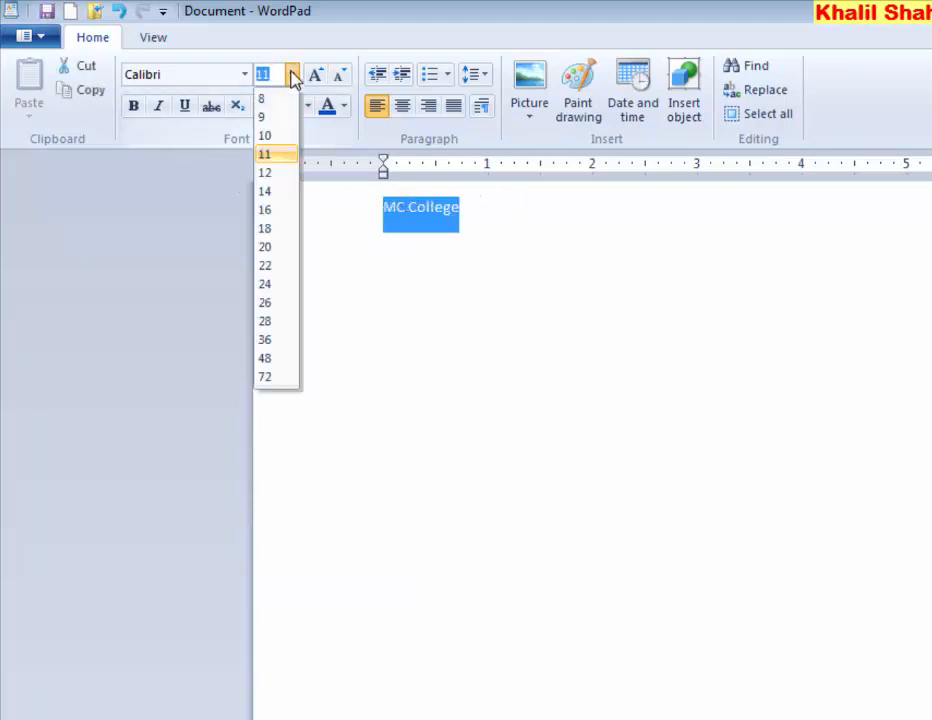
click(272, 321)
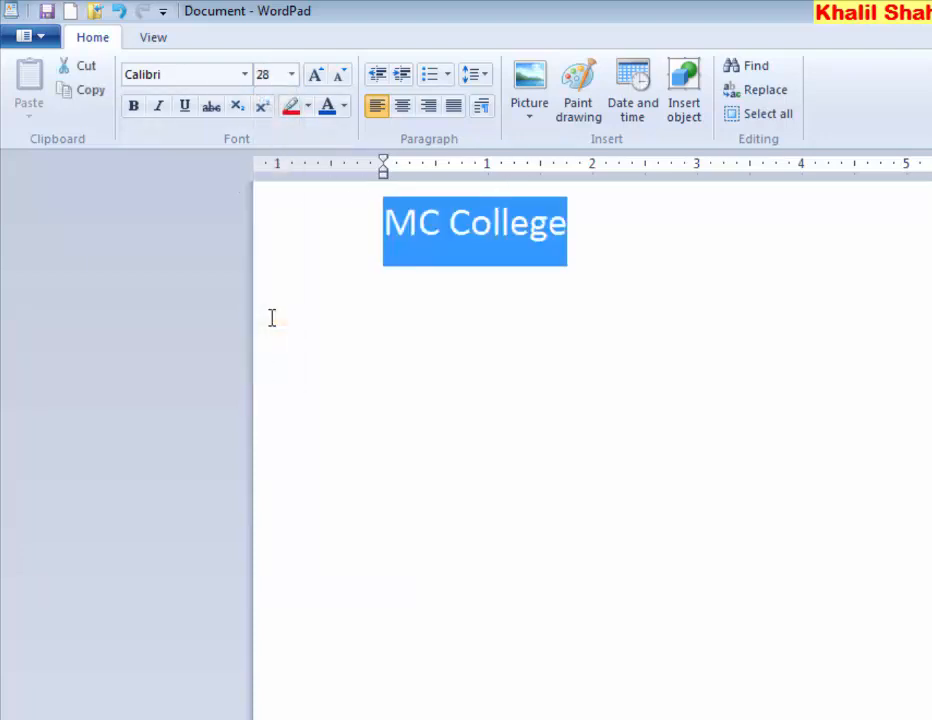
click(468, 248)
Copy 'MC College' and add empty lines beneath it
drag(567, 232, 406, 224)
click(98, 92)
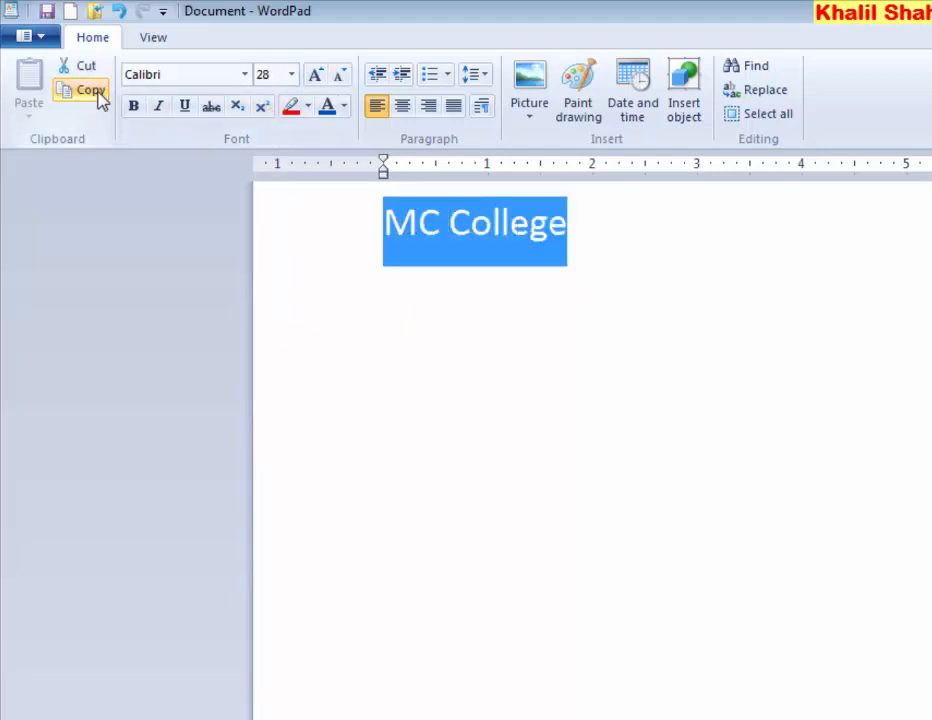
click(610, 249)
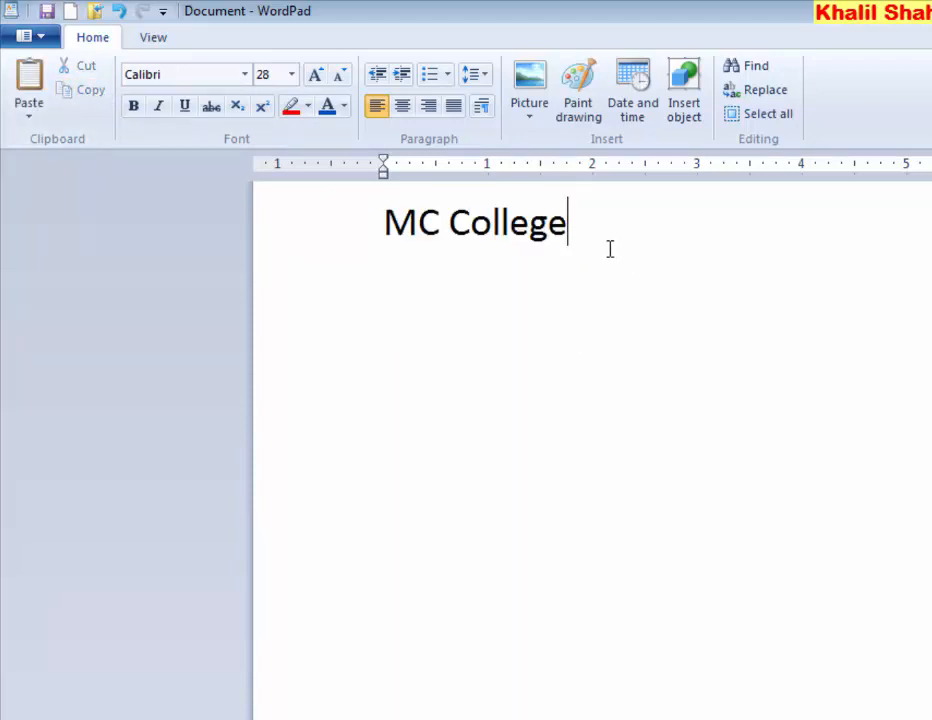
key(Return)
key(Return)
key(Return)
drag(567, 221, 410, 216)
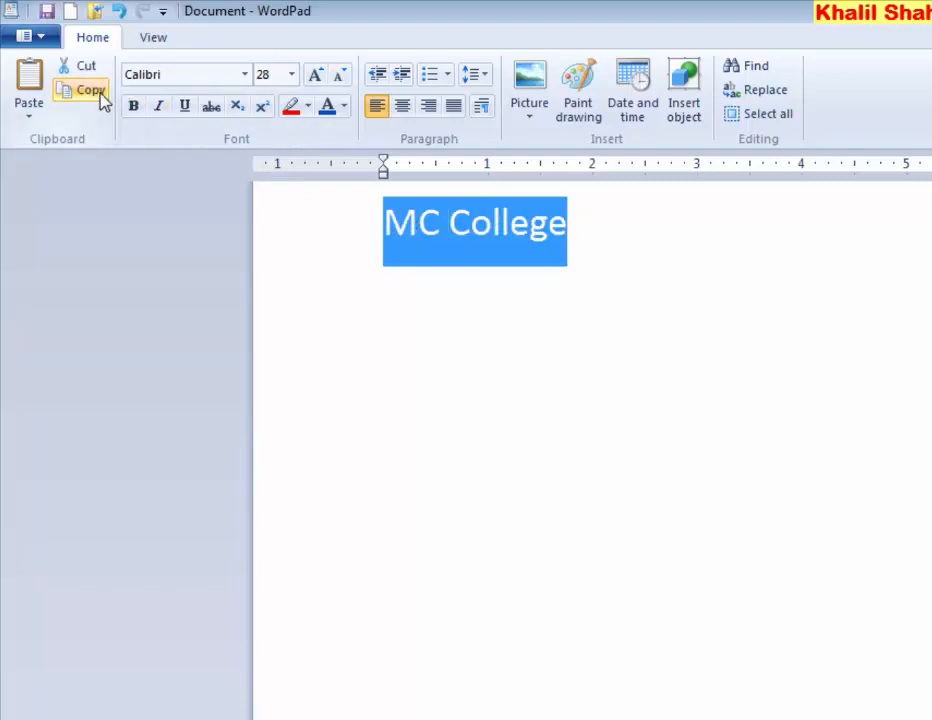
click(30, 85)
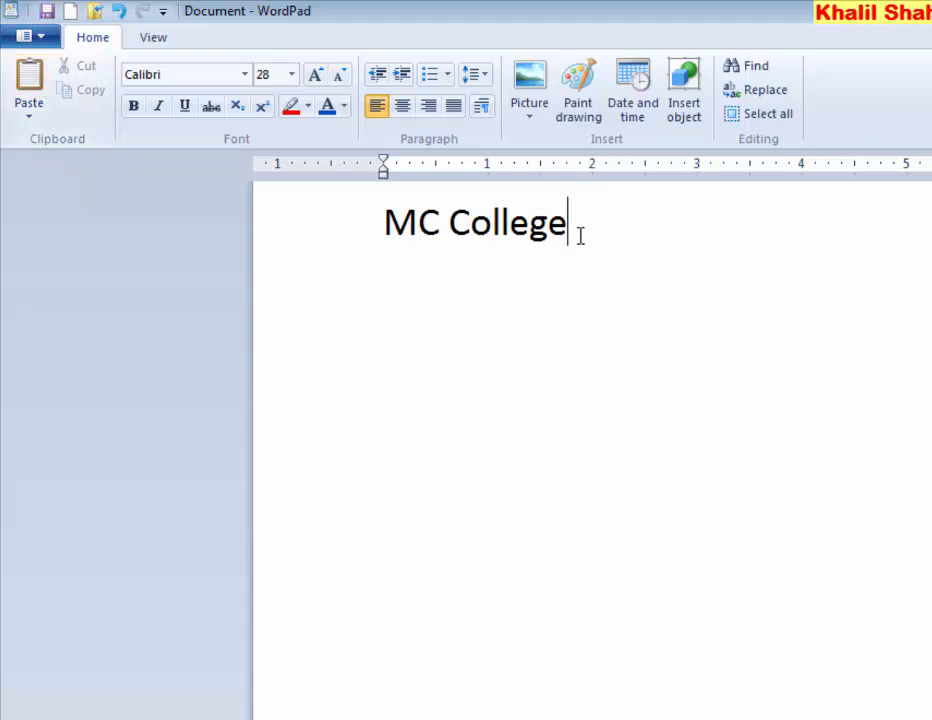
double_click(516, 232)
drag(516, 232, 426, 224)
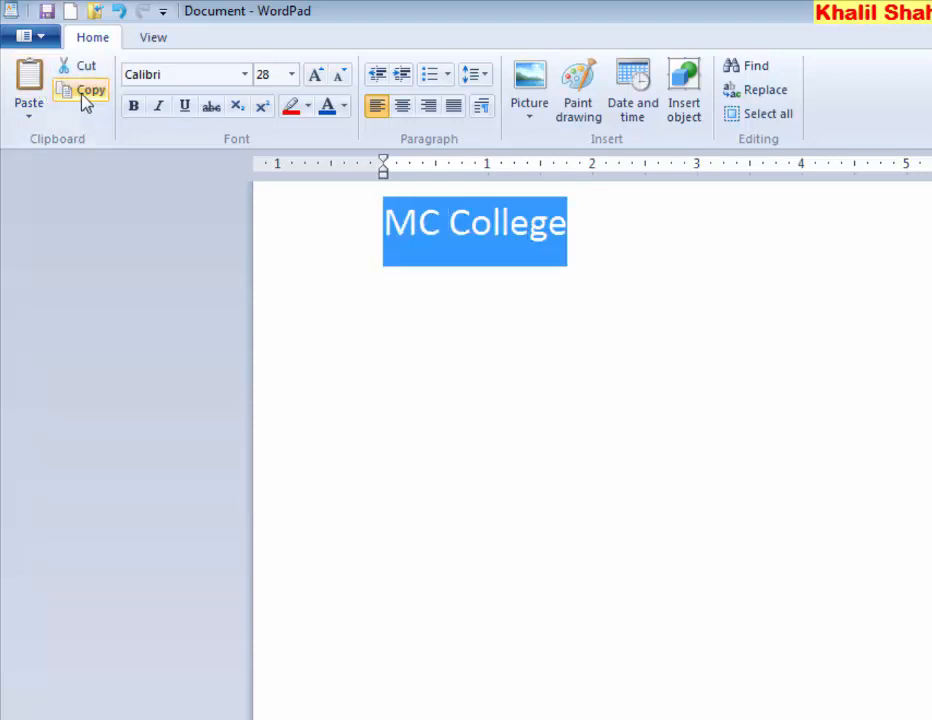
click(85, 95)
click(26, 72)
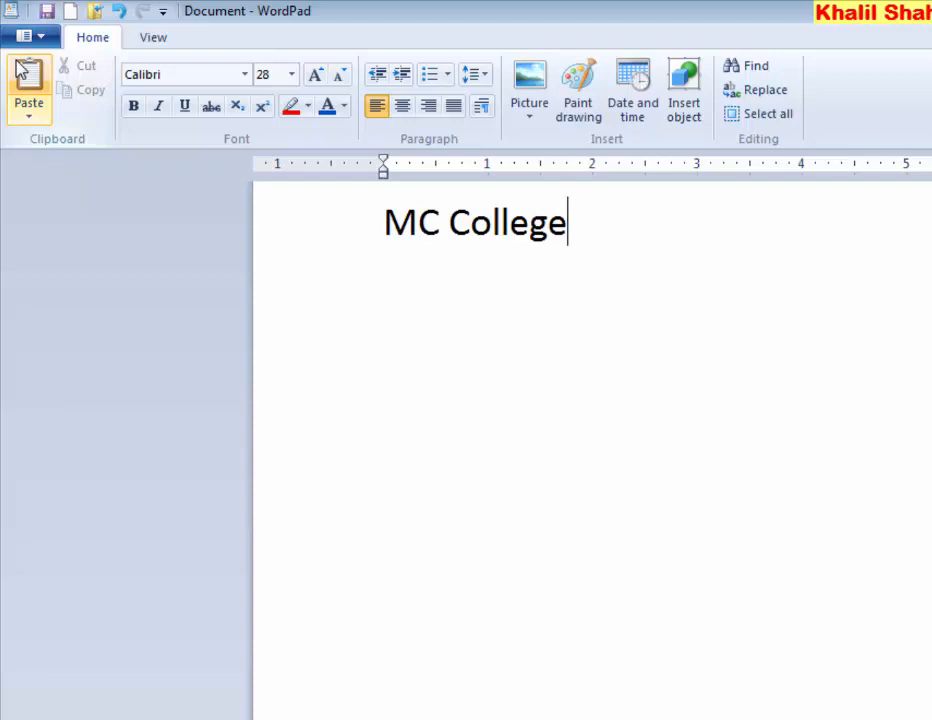
triple_click(417, 226)
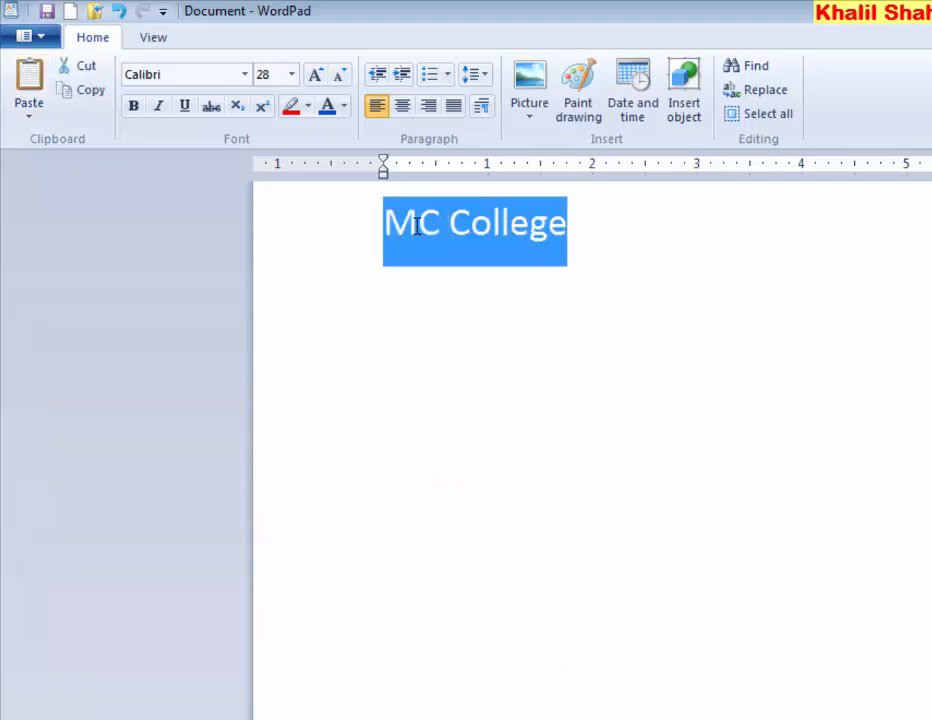
click(90, 92)
click(566, 241)
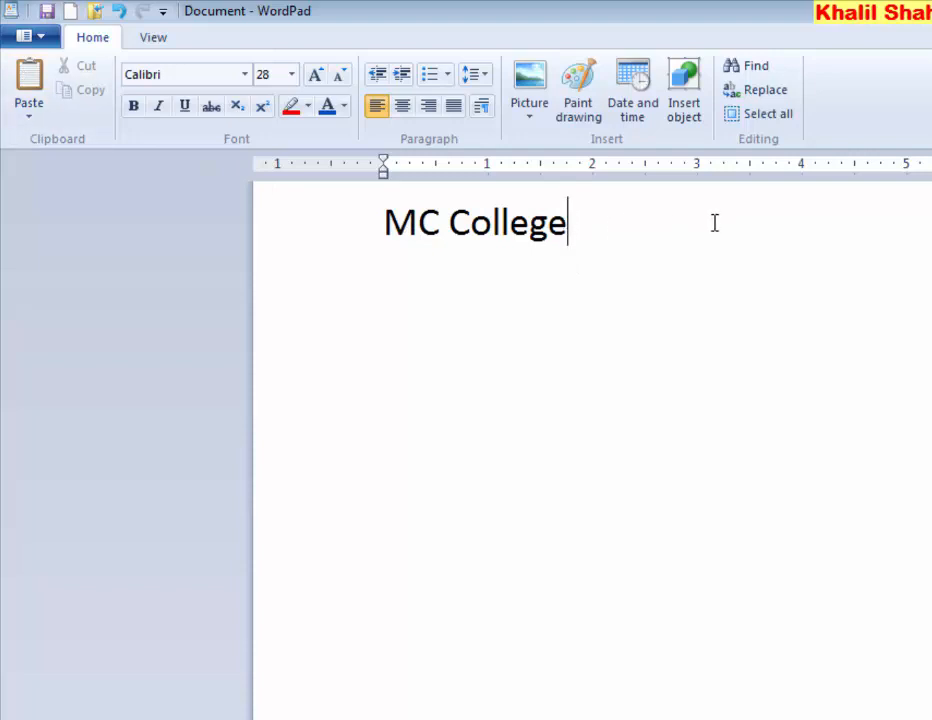
Paste 'MC College' five more times after the title, then once more a few lines below
click(36, 84)
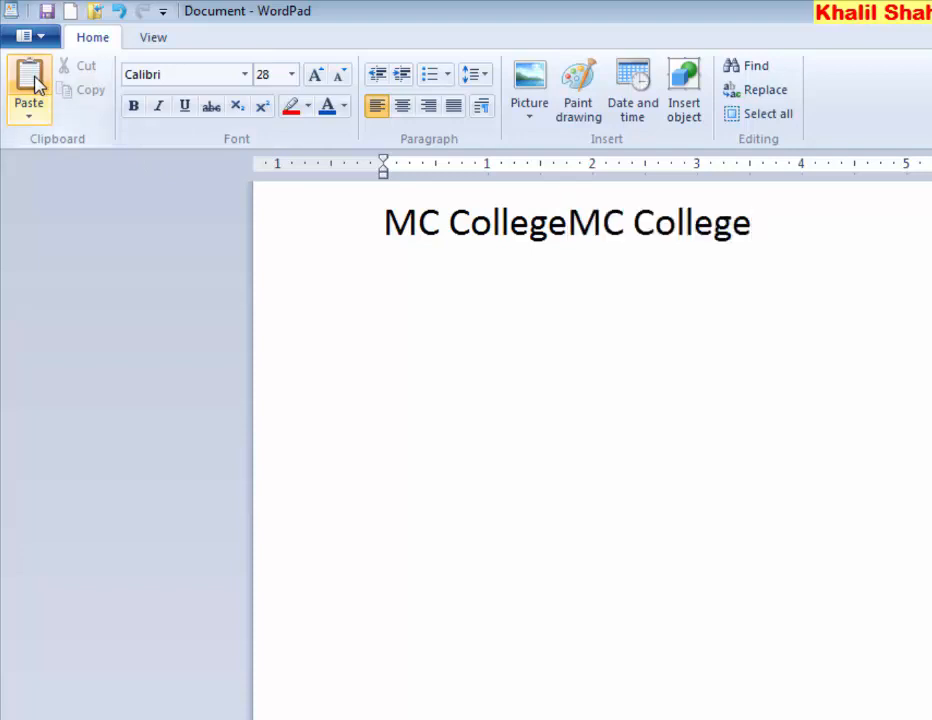
click(36, 84)
click(36, 84)
click(36, 84)
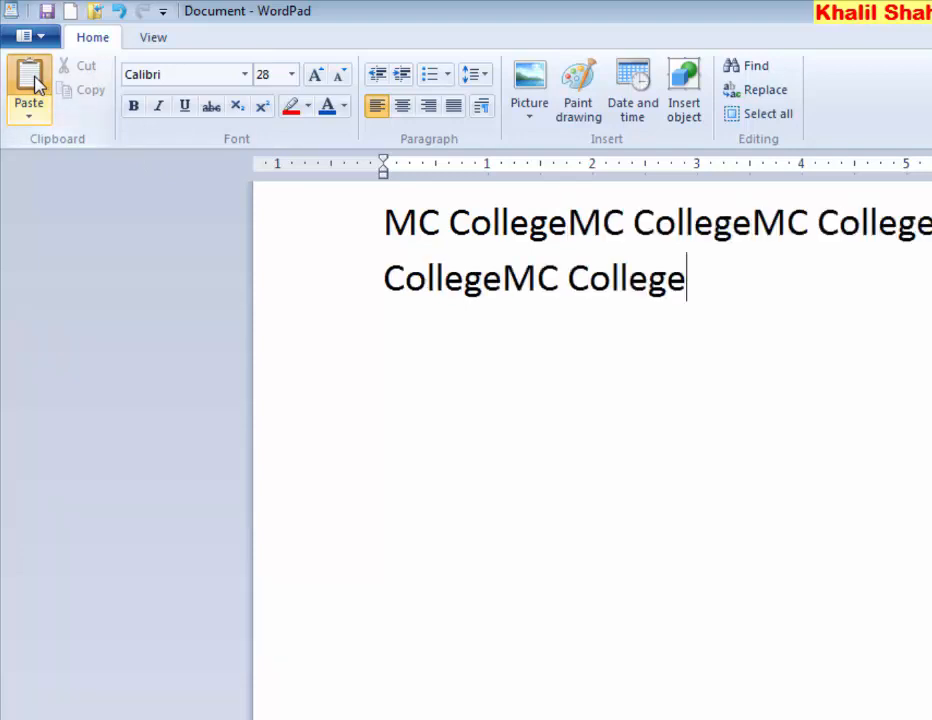
click(36, 84)
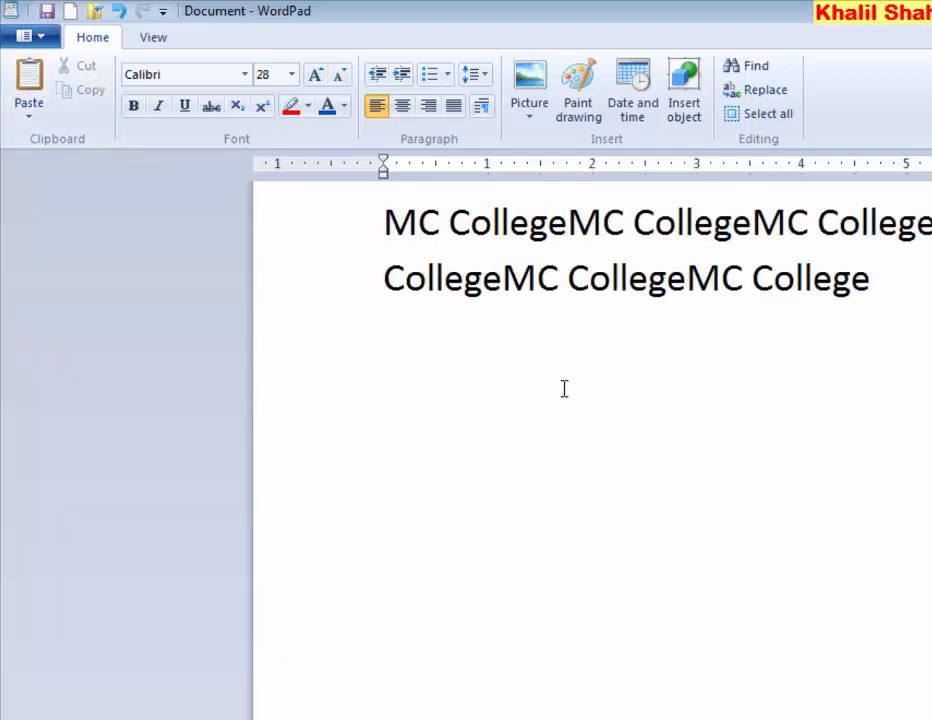
key(Return)
key(Return)
key(Return)
key(Return)
key(Return)
click(29, 90)
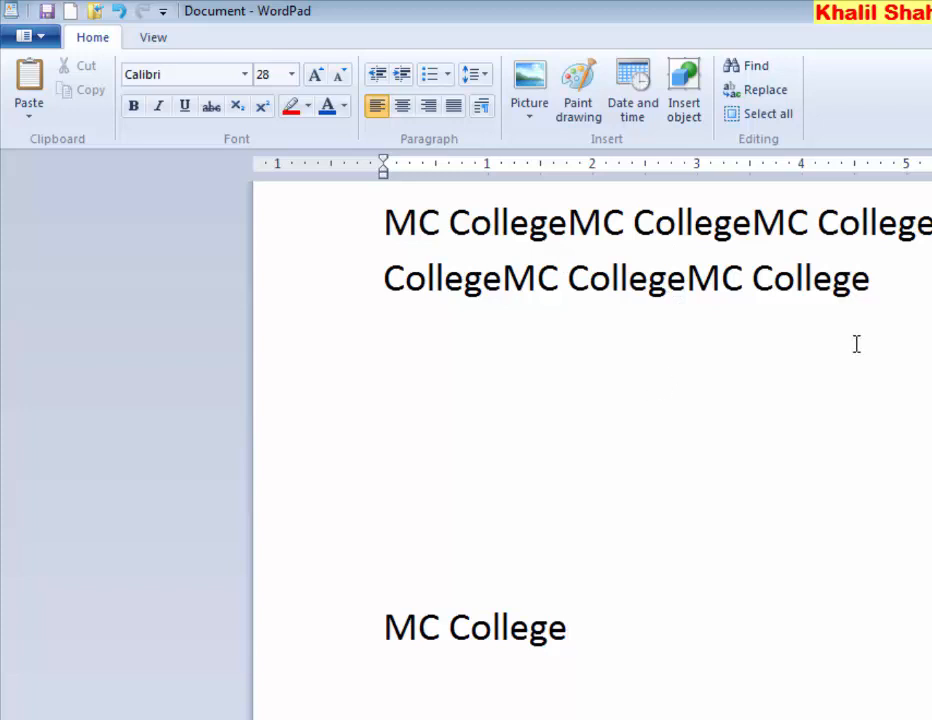
Copy the two-line block of repeated 'MC College' and paste it beneath the original
drag(870, 284, 416, 220)
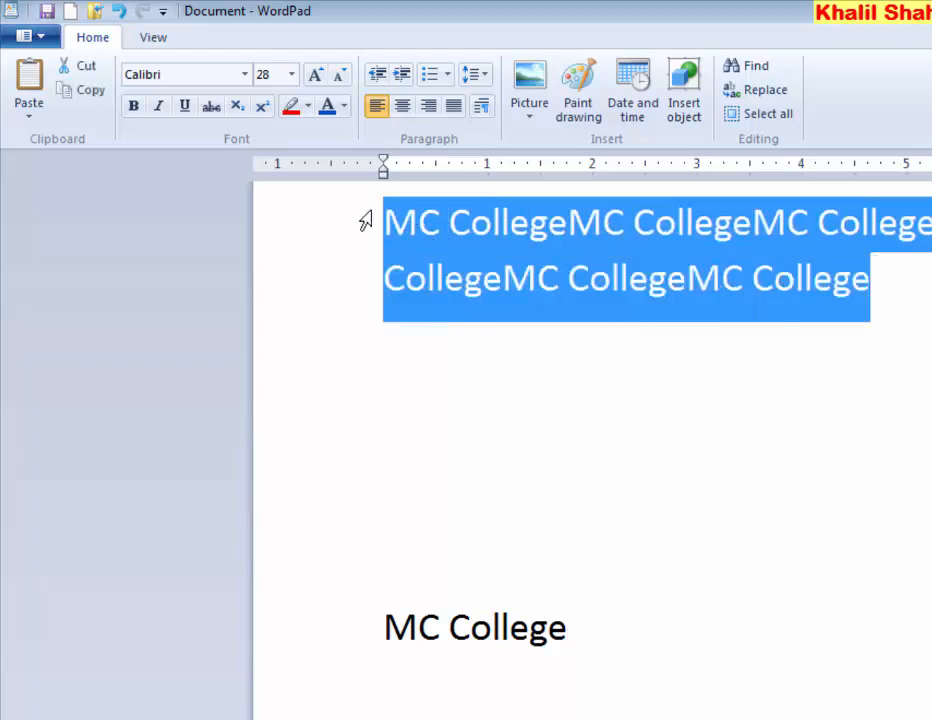
click(91, 93)
click(869, 288)
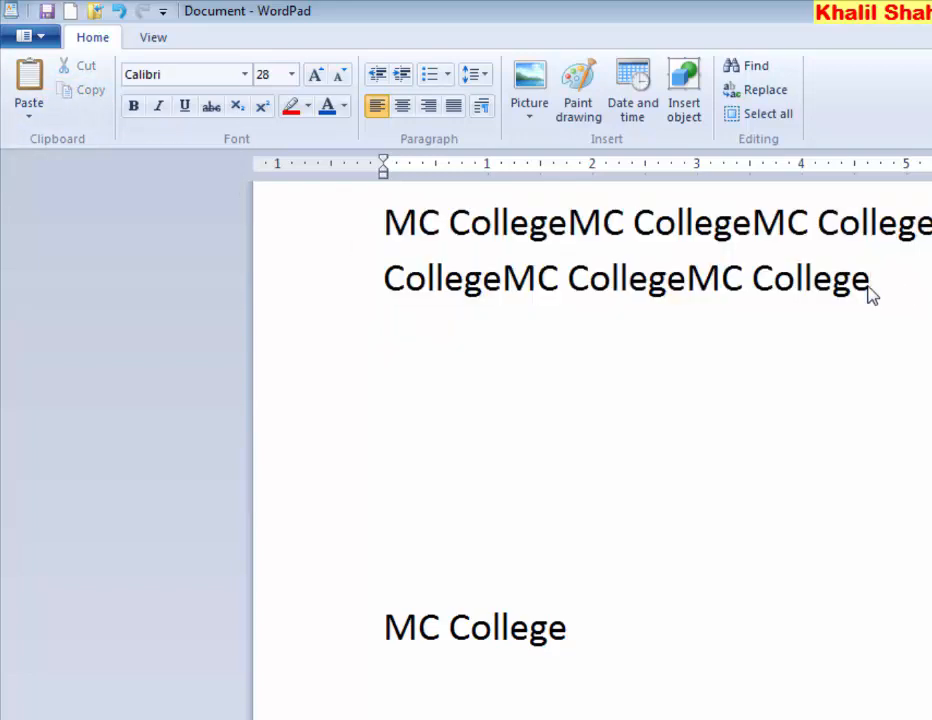
key(Return)
key(Return)
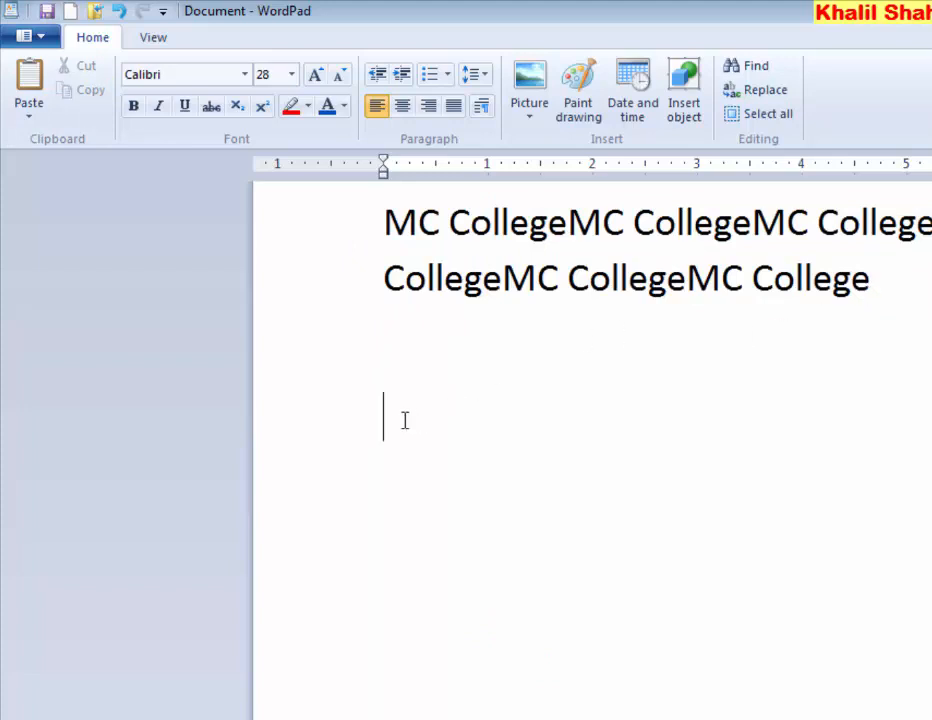
click(29, 85)
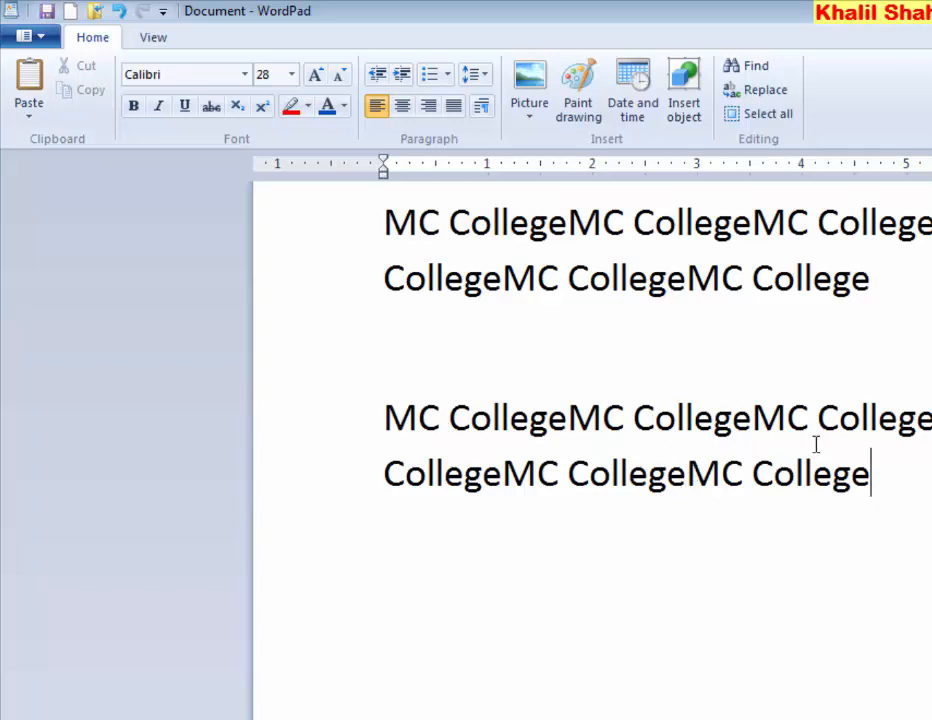
Paste again on a lower blank line and tidy the spacing between the blocks
click(447, 707)
key(ctrl+v)
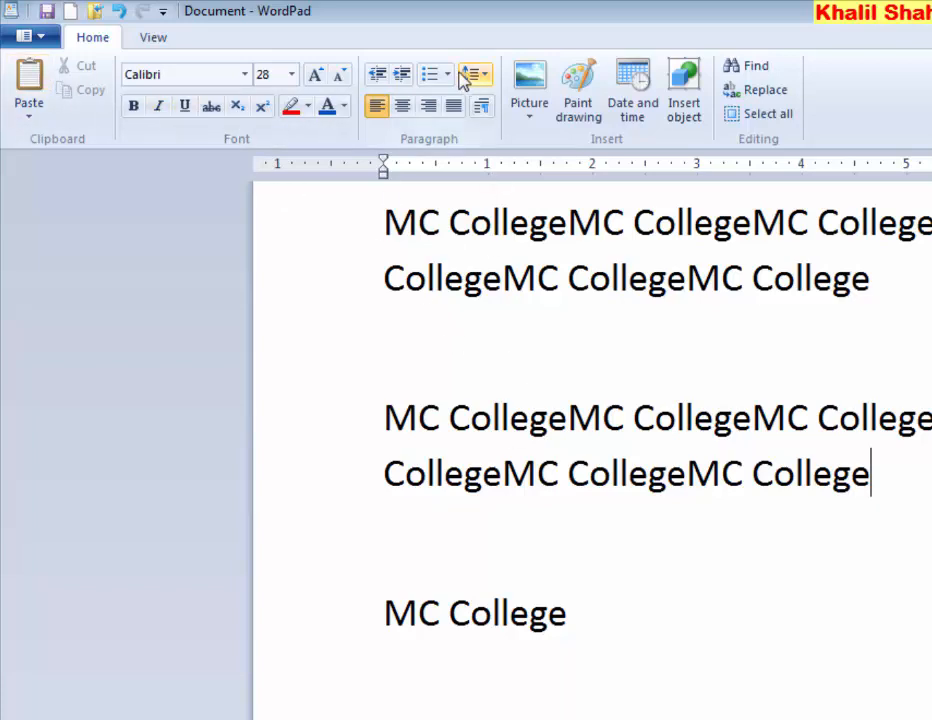
click(464, 360)
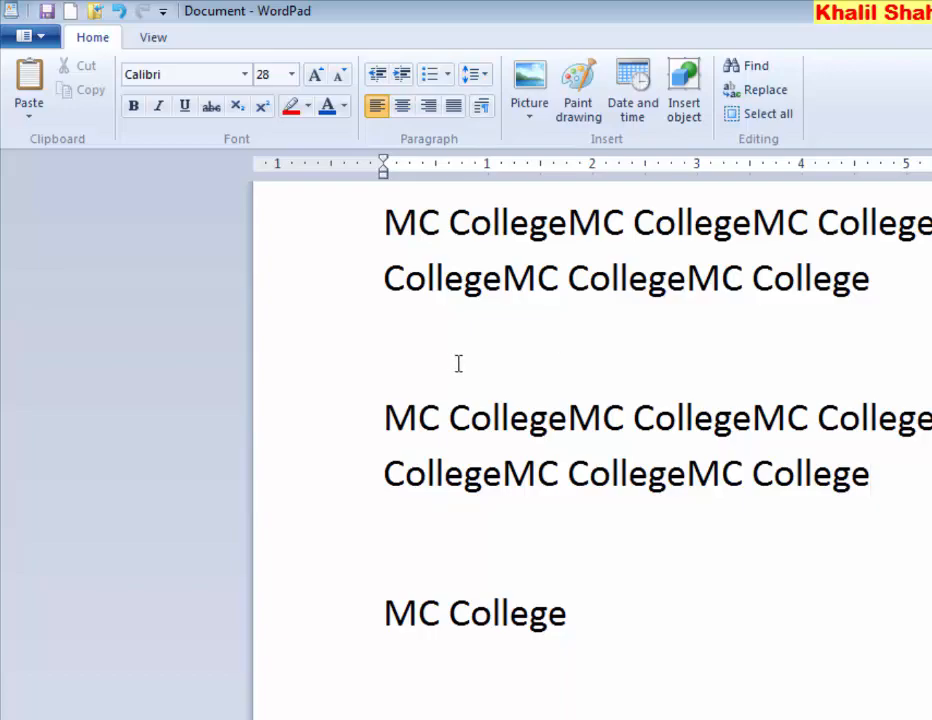